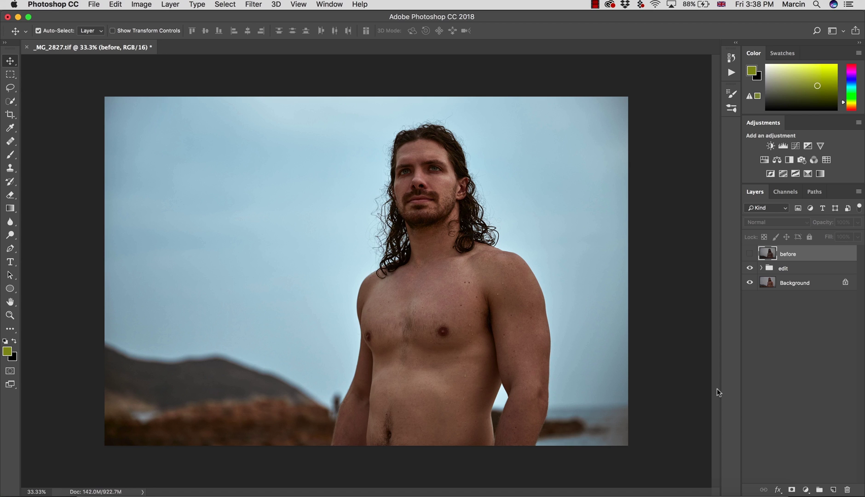
- Look over the photographer's Instagram gallery in Safari and return to Photoshop
click(168, 491)
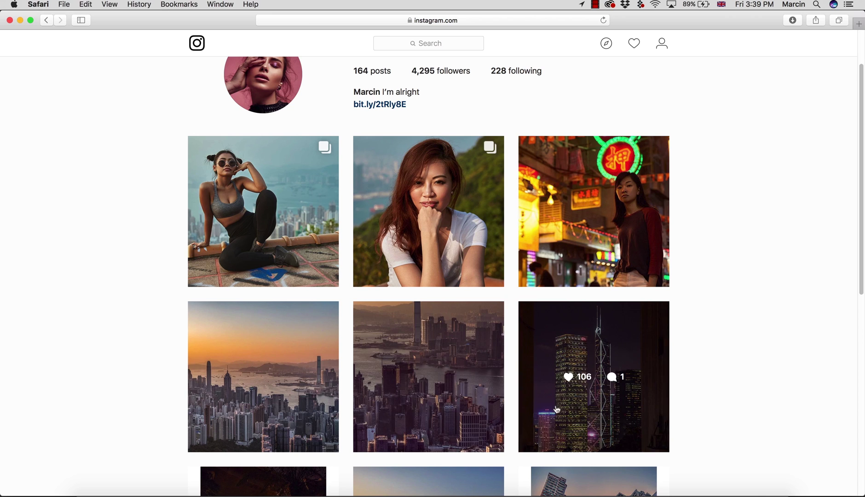
click(607, 492)
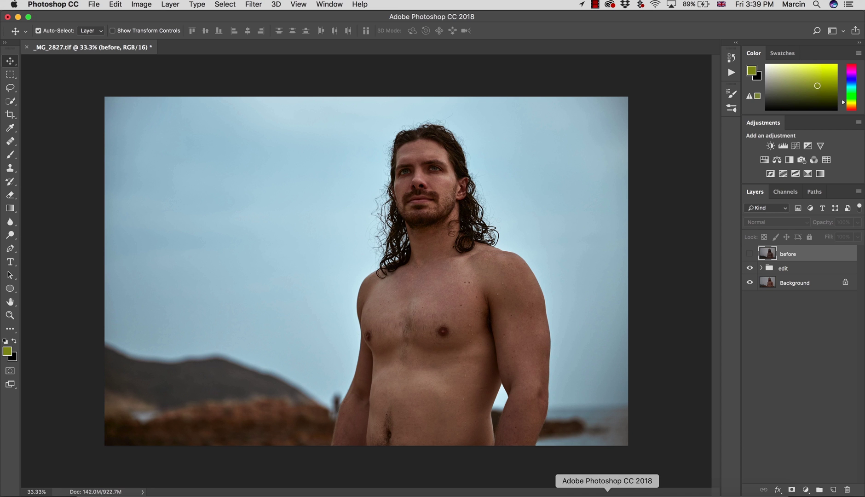
- Compare the original and edited photo by toggling the visibility of the "before" layer
click(748, 257)
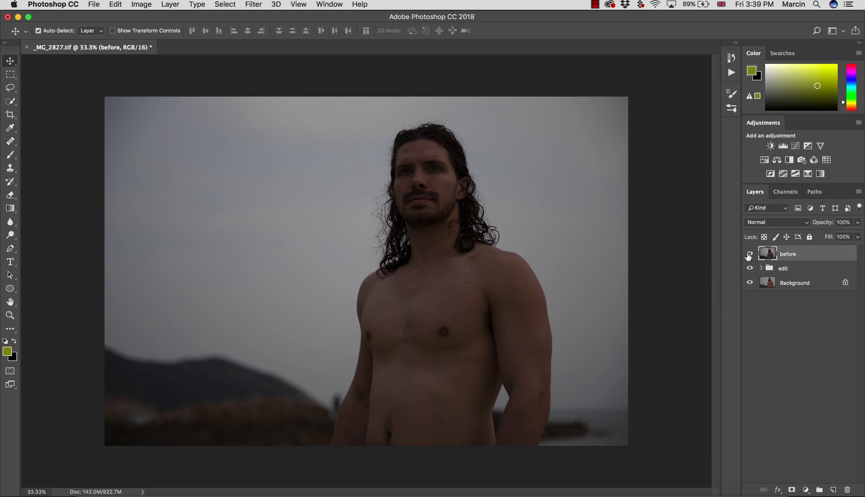
click(748, 254)
click(749, 254)
click(749, 254)
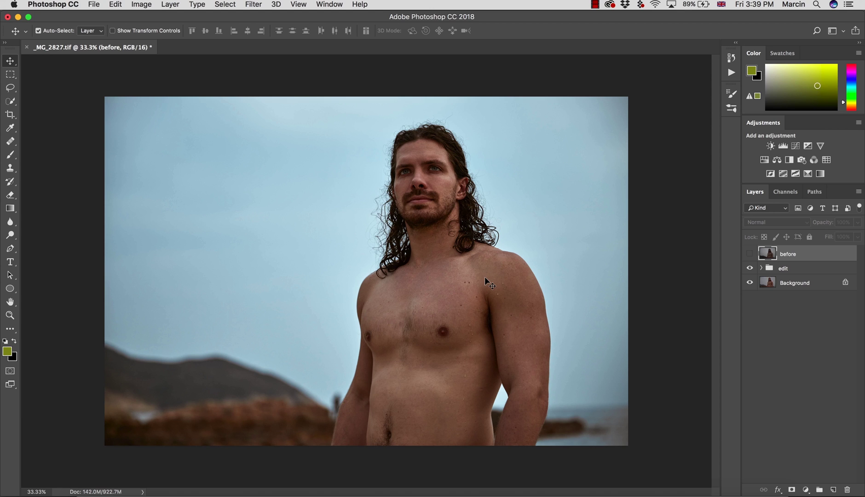
click(749, 253)
- Close _MG_2827.tif and open the raw photo _MG_2827.CR2 from the Choosen folder in Bridge into Camera Raw
click(26, 47)
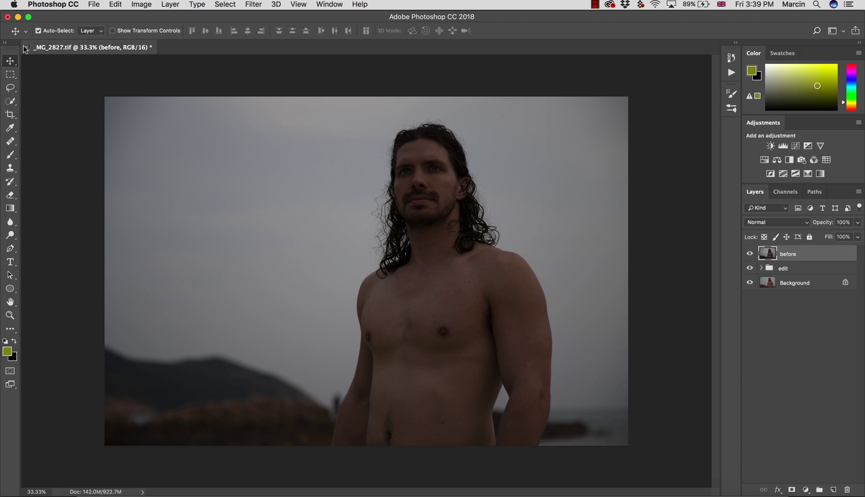
click(399, 174)
click(644, 491)
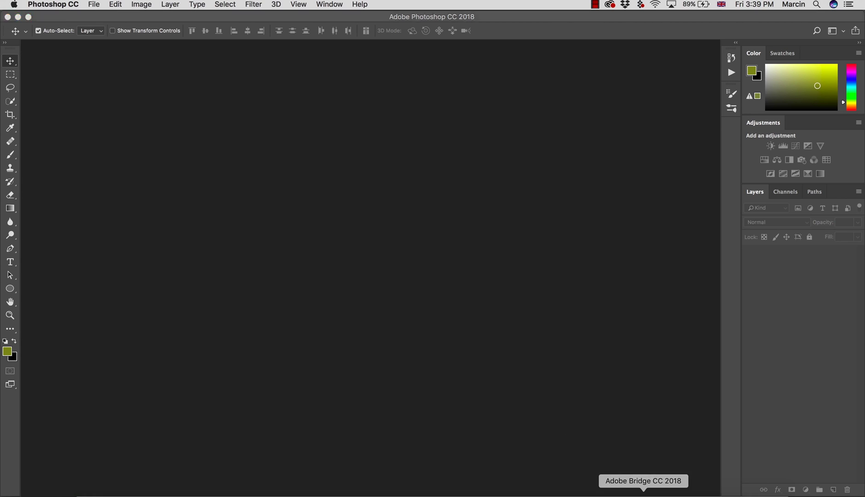
click(363, 44)
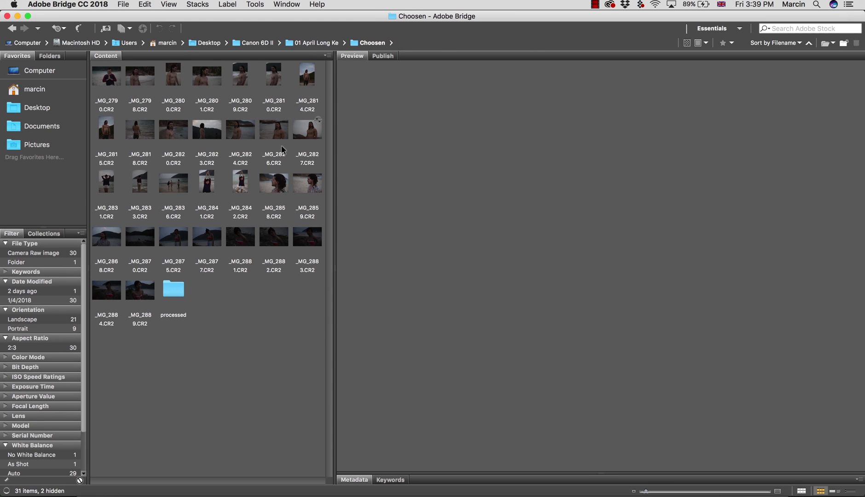
key(super+Tab)
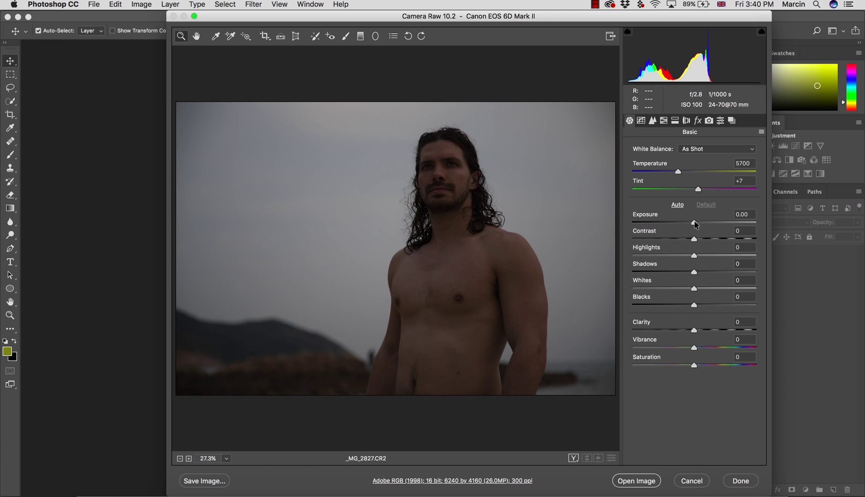
- Raise Exposure to +0.80 and Shadows to +60, and compare the photo with the preview off and on
drag(693, 223, 699, 223)
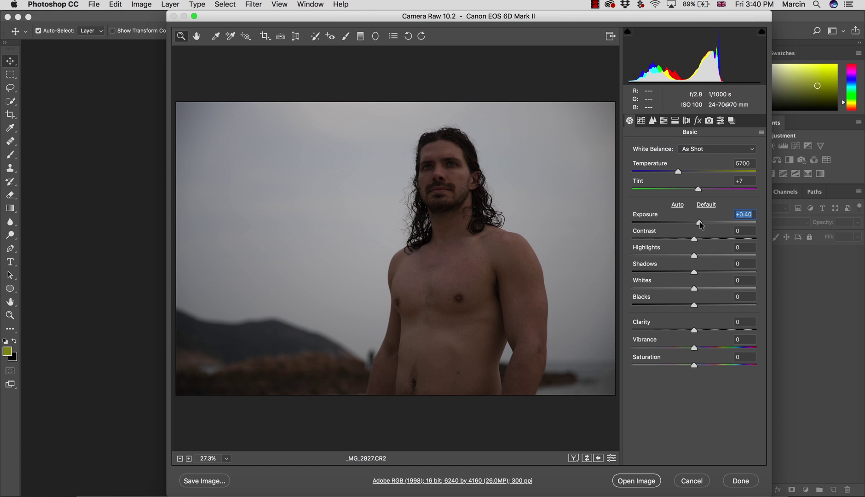
drag(699, 224, 705, 225)
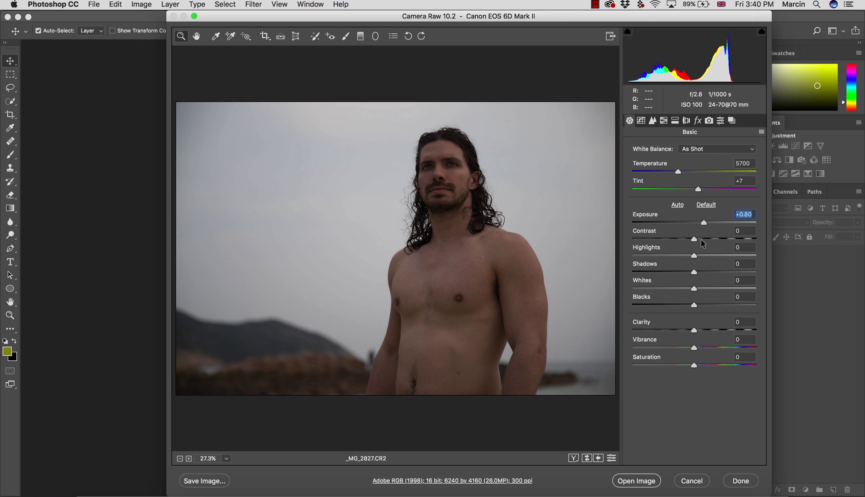
drag(694, 274, 733, 274)
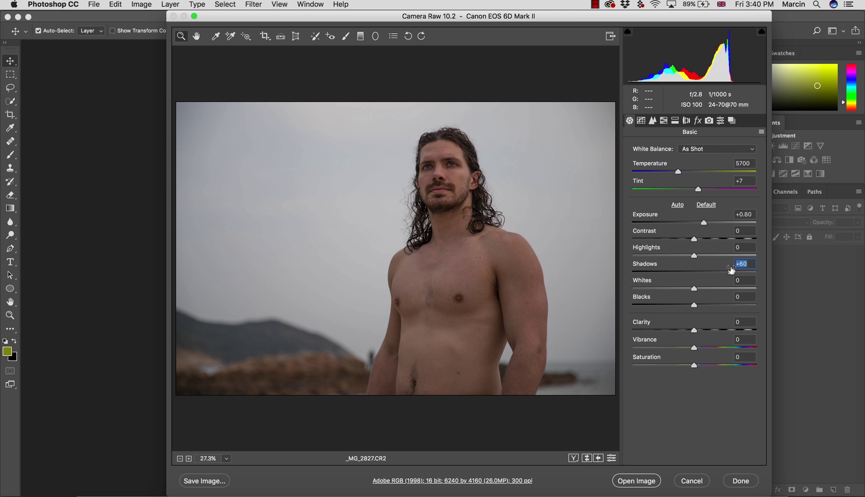
key(p)
key(p)
- Try the Camera Faithful, Landscape, Neutral and Portrait calibration profiles, and set the camera profile to Camera Standard
click(708, 120)
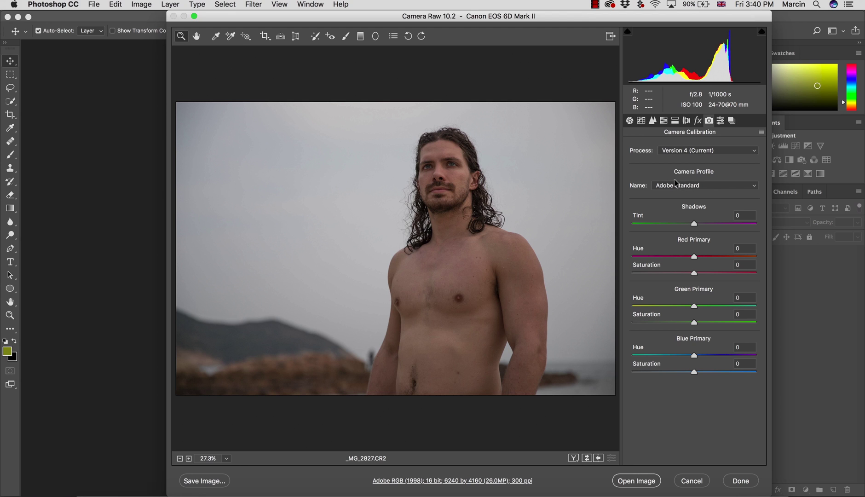
click(674, 185)
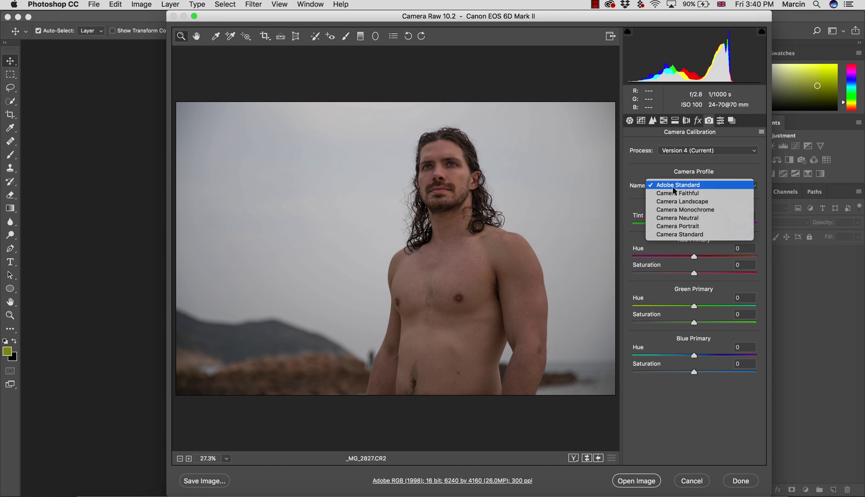
click(674, 193)
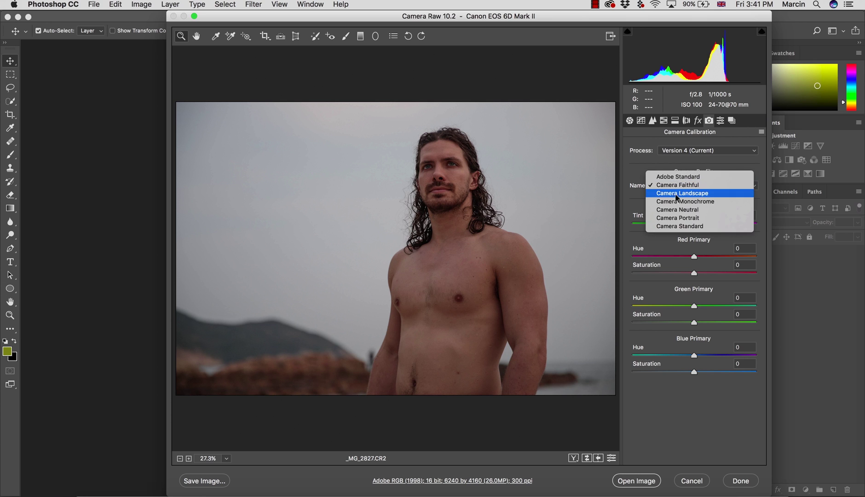
click(668, 193)
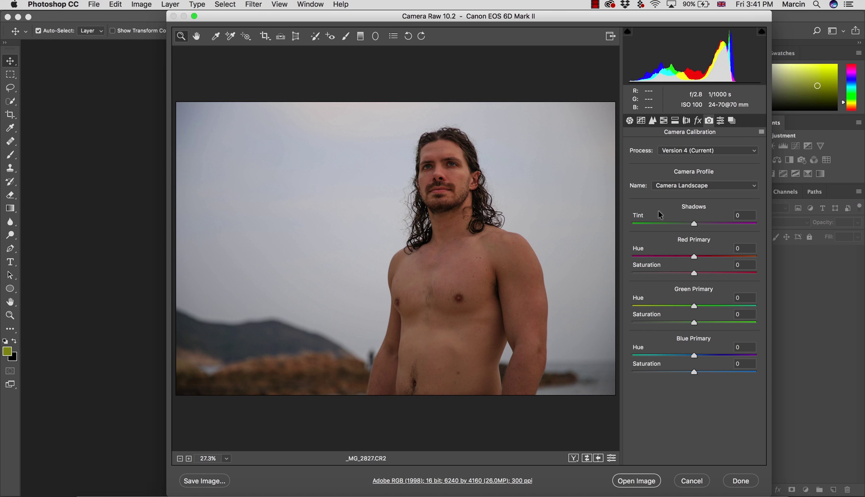
click(666, 187)
click(672, 201)
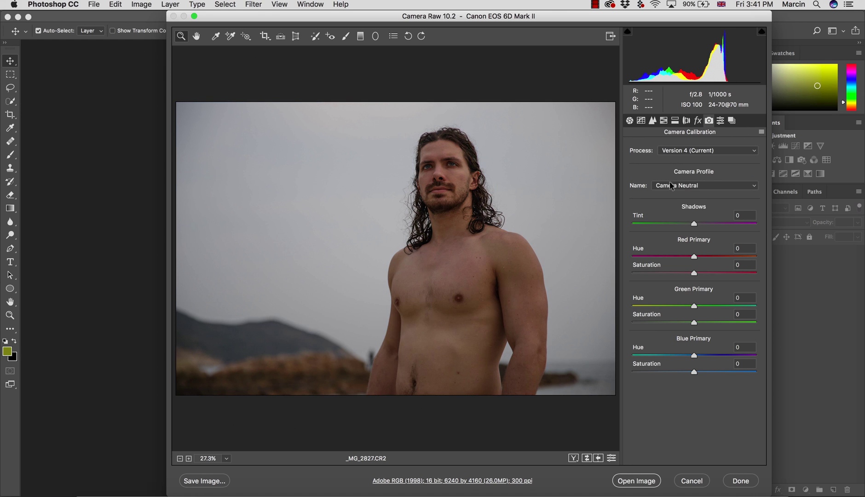
click(671, 186)
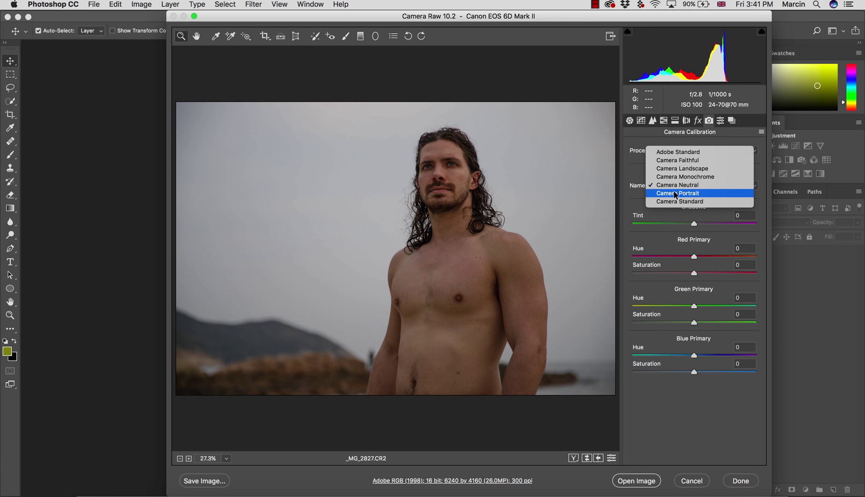
click(675, 193)
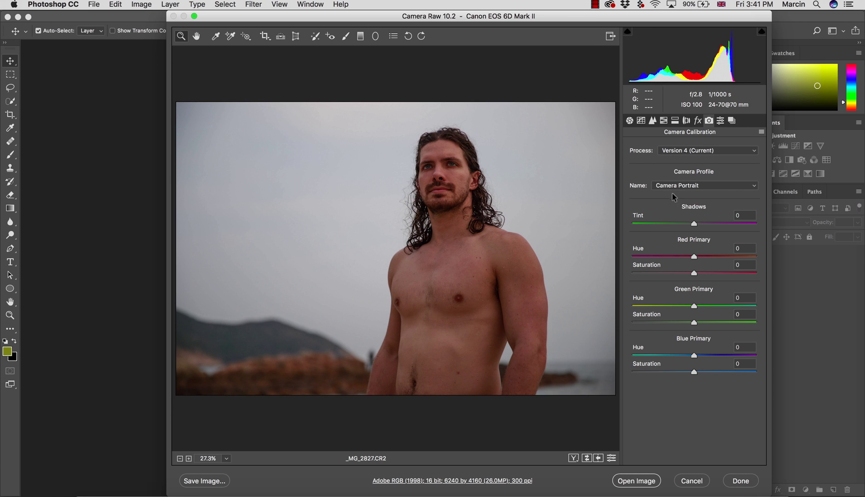
click(672, 186)
click(671, 195)
- Test the primary hue adjustments in Camera Calibration, leaving Red Primary Hue at 0 and Green Primary Hue at +1
click(681, 256)
mouse_move(681, 257)
mouse_down()
mouse_move(656, 255)
mouse_move(712, 255)
mouse_move(691, 250)
mouse_up()
double_click(694, 254)
mouse_move(693, 309)
mouse_down()
mouse_move(661, 307)
mouse_move(710, 307)
mouse_move(664, 307)
mouse_move(694, 309)
mouse_up()
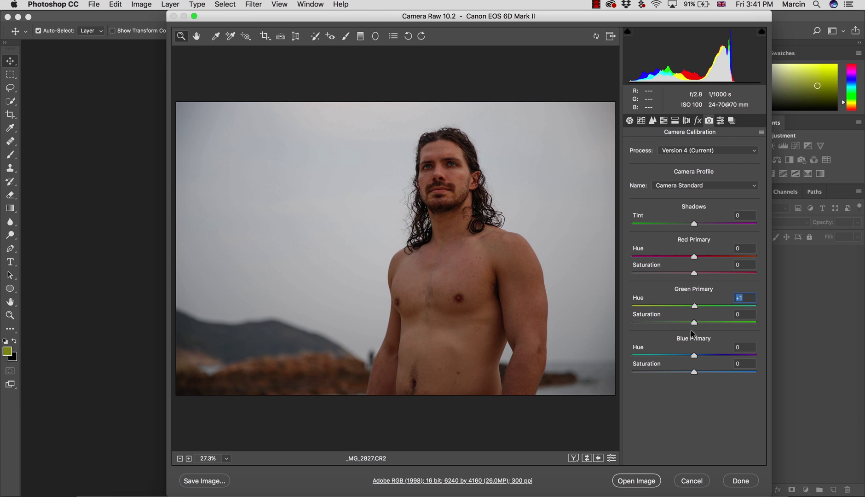
mouse_move(694, 355)
mouse_down()
mouse_move(647, 353)
mouse_move(696, 358)
mouse_up()
mouse_move(695, 257)
mouse_down()
mouse_move(680, 260)
mouse_move(695, 259)
mouse_up()
text(0)
- Lower Red Primary Saturation to -20, and test small changes to Blue Primary Saturation and Red Primary Hue
drag(690, 274, 680, 276)
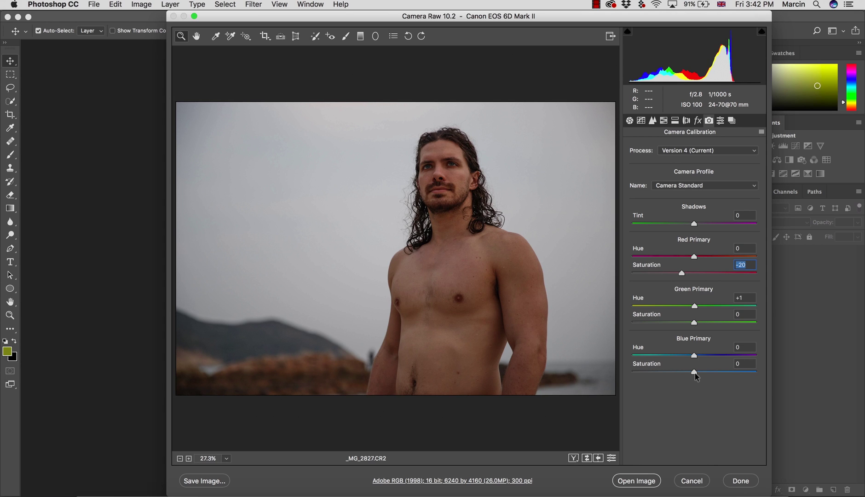
drag(694, 372, 690, 373)
mouse_move(695, 259)
mouse_down()
mouse_move(703, 259)
mouse_move(694, 258)
mouse_up()
drag(694, 258, 695, 259)
- Set Exposure to +0.90, Highlights to -29, Shadows to +70 and Whites to -16, and compare against the unadjusted preview
click(630, 121)
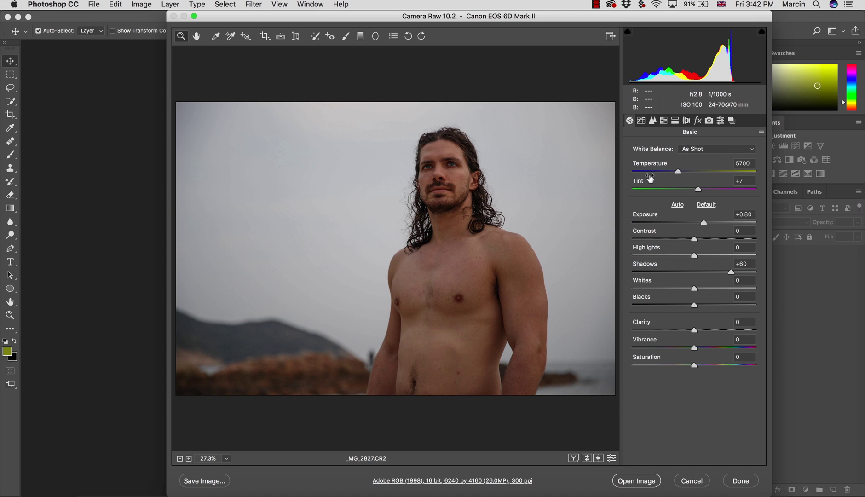
drag(699, 219, 704, 221)
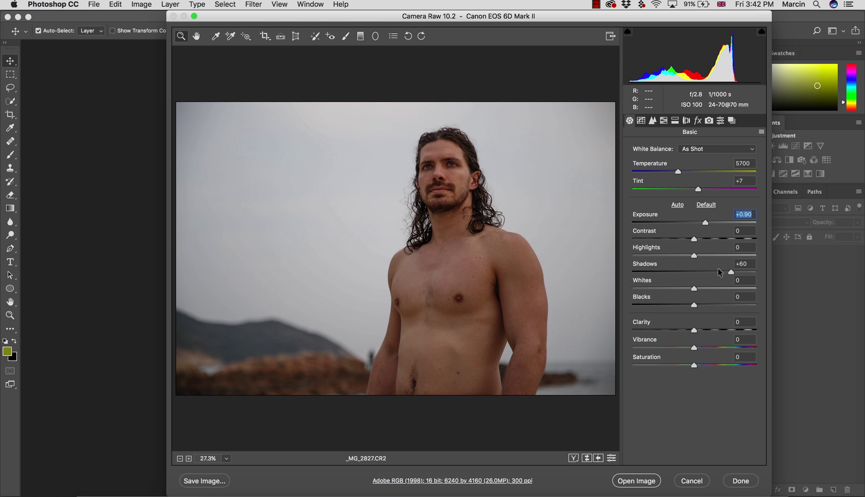
drag(695, 256, 676, 257)
drag(731, 269, 737, 272)
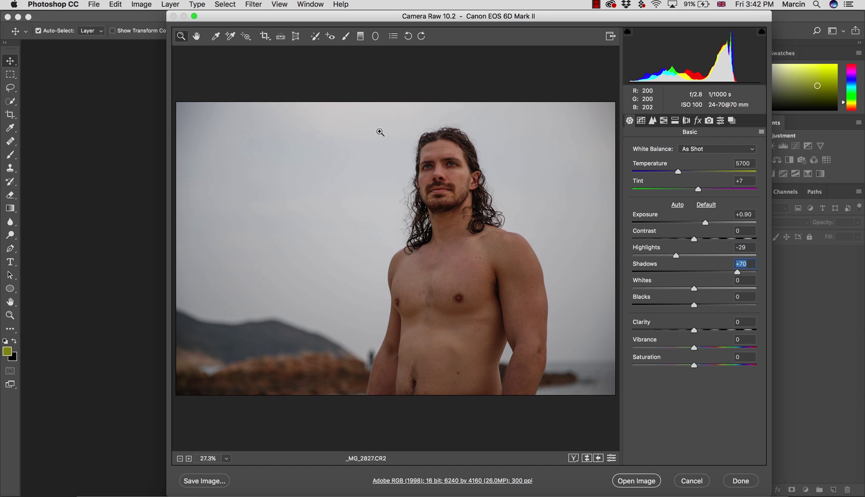
drag(666, 289, 683, 288)
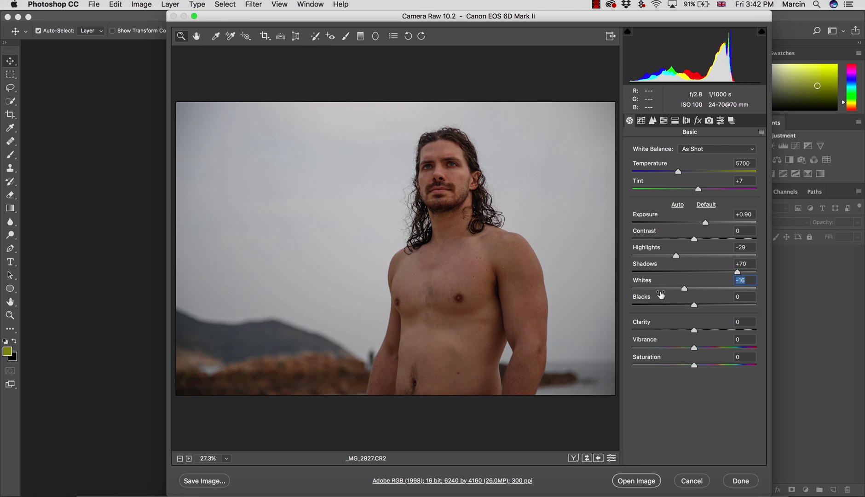
key(p)
key(p)
key(p)
key(p)
- Open the adjusted raw photo in Photoshop as a smart object
key(shift)
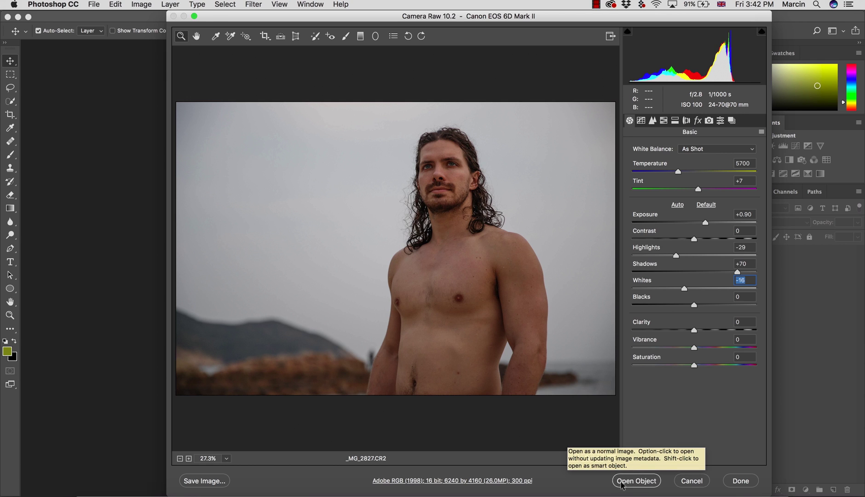
key(shift)
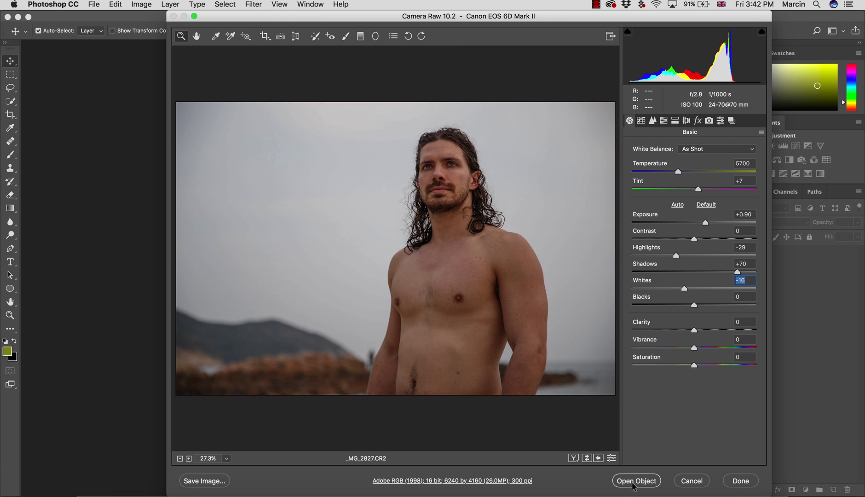
shift+click(639, 484)
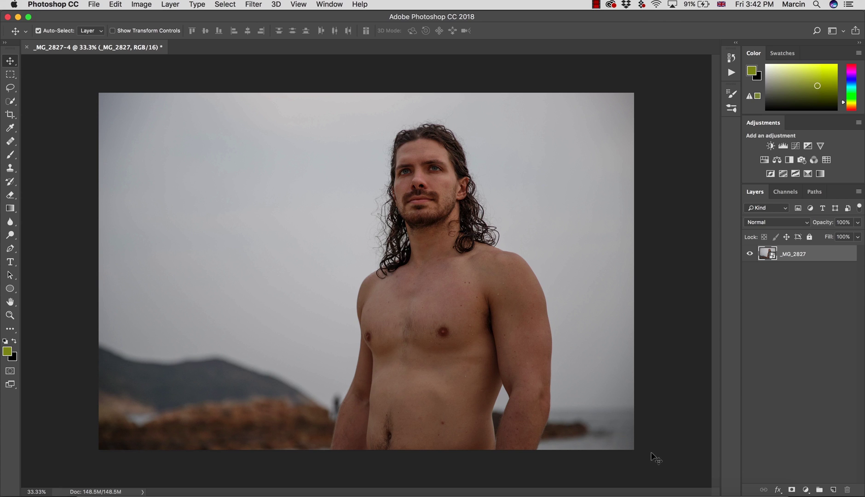
- Review the smart object's editable Camera Raw settings without changing them, and examine which filters are available for it
double_click(769, 254)
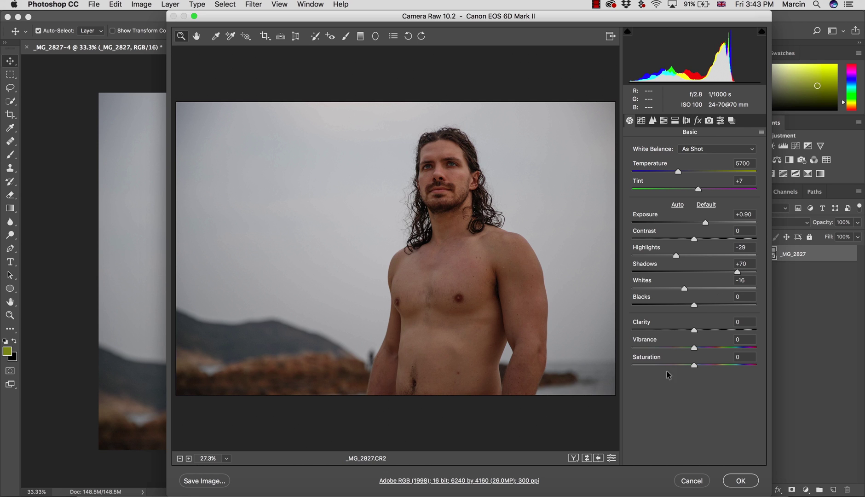
click(690, 479)
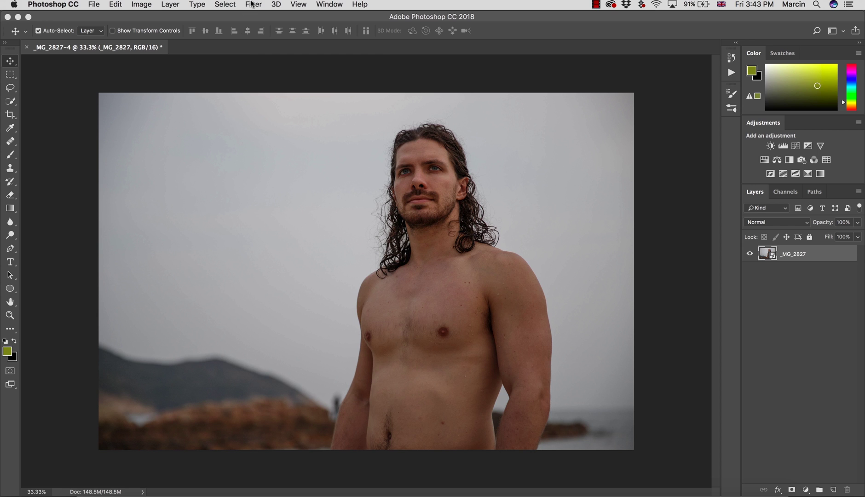
click(253, 4)
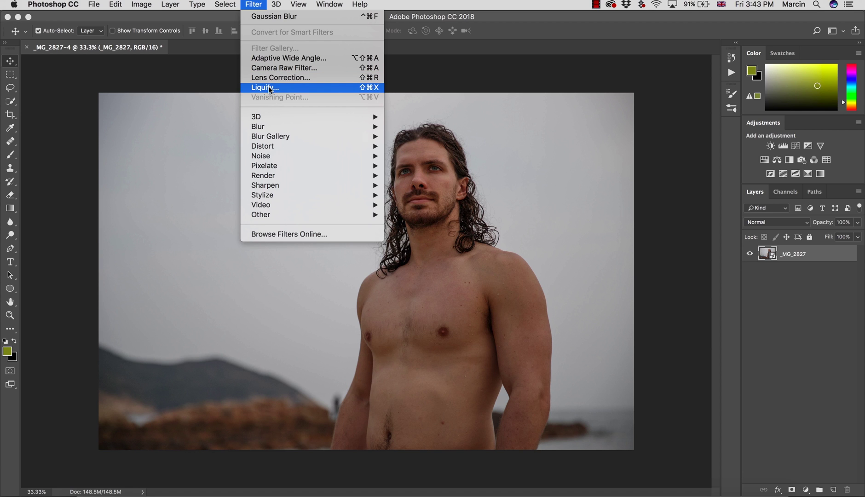
click(504, 37)
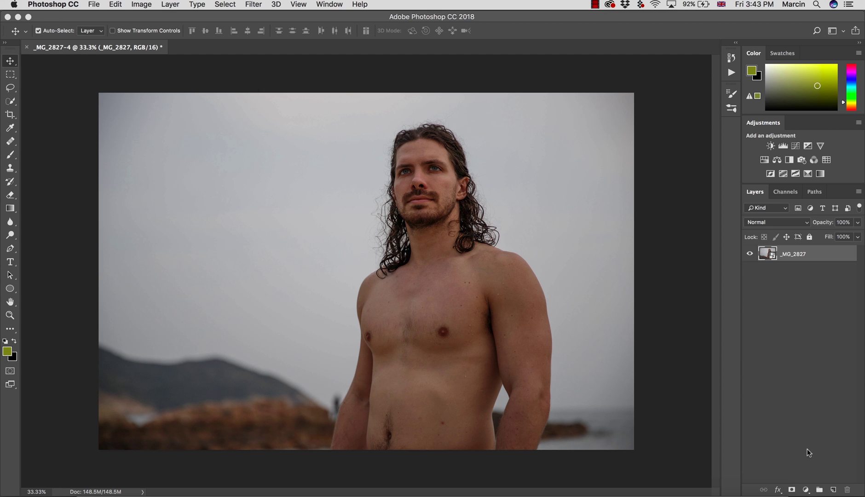
- Add a new empty layer above the _MG_2827 smart object and name it "clean"
click(833, 489)
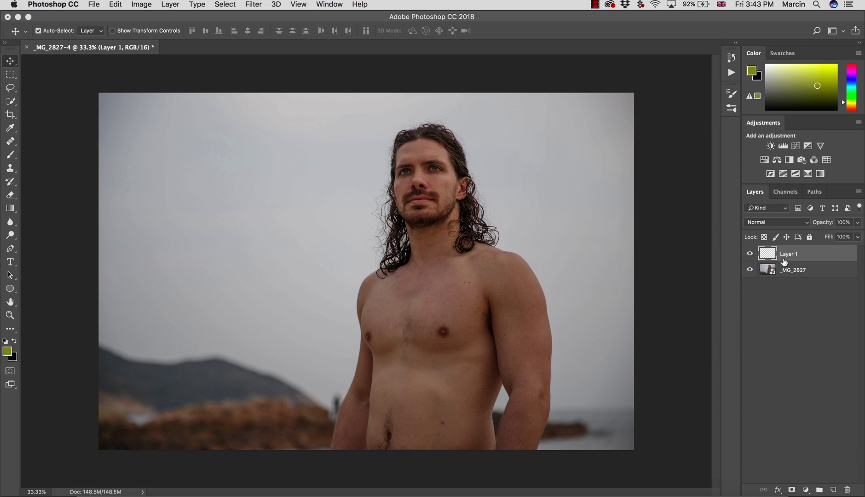
double_click(786, 254)
text(clean)
key(Return)
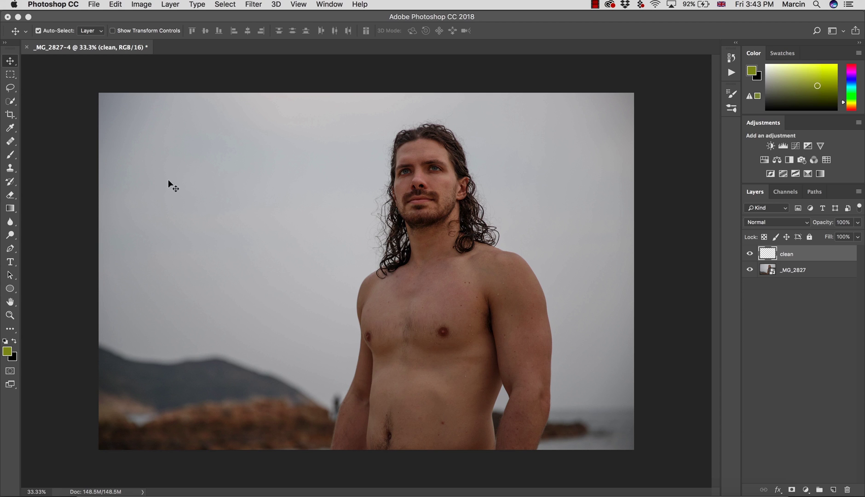
- Heal small blemishes on the face with the Healing Brush at size 25, sampling Current & Below
drag(16, 139, 39, 138)
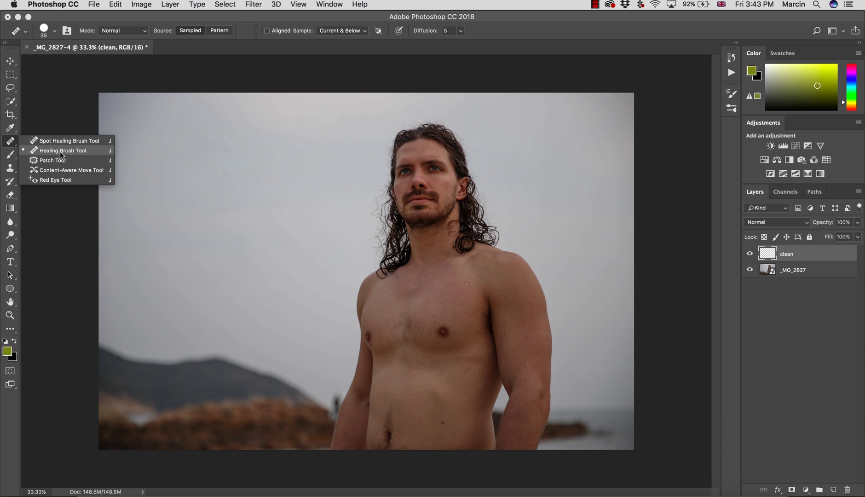
click(487, 32)
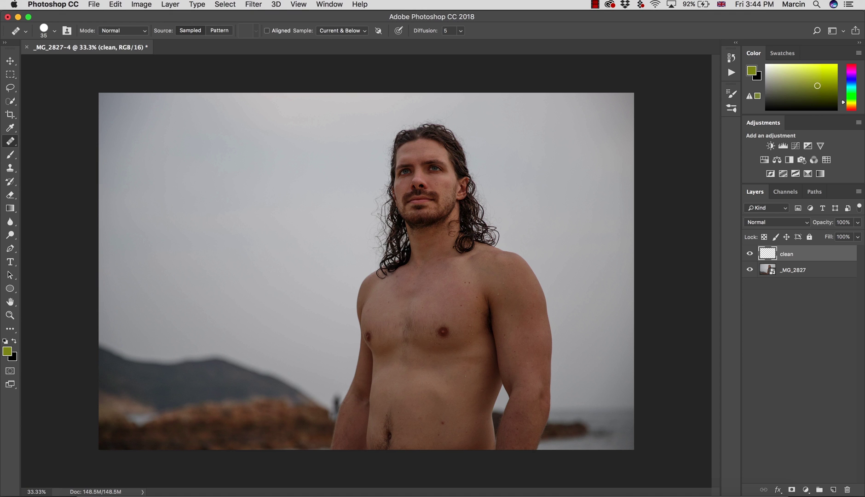
drag(428, 157, 425, 158)
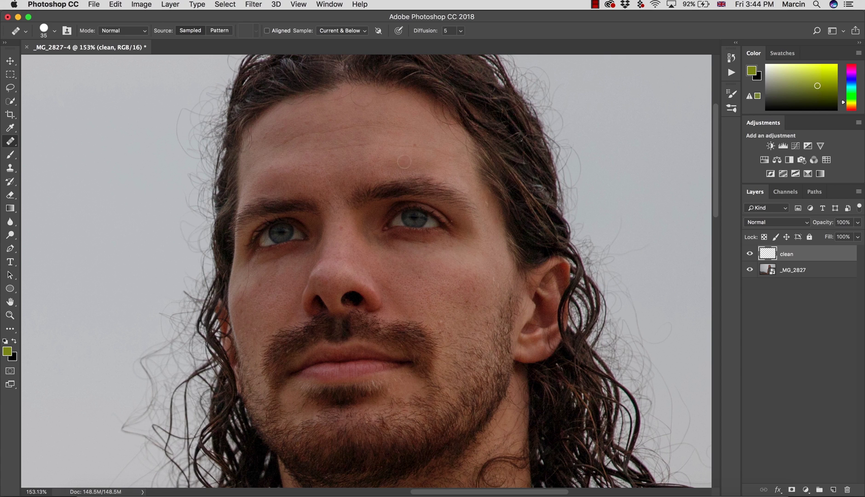
key(bracketleft)
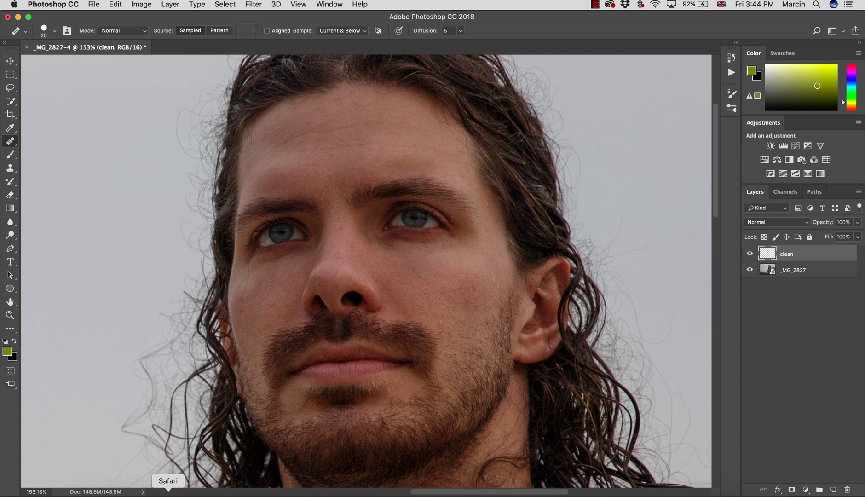
click(169, 492)
click(610, 491)
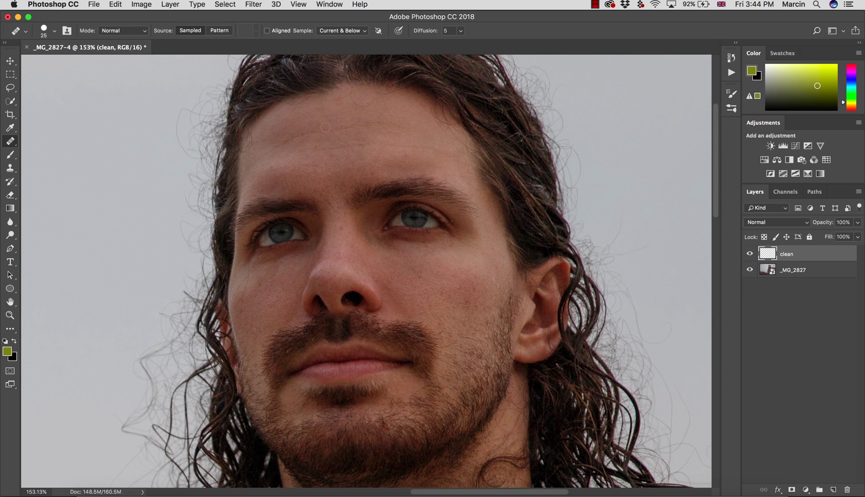
- Heal the small spots across the upper chest using the Healing Brush at size 40 and nearby clean skin as the source
scroll(394, 281, down, 5)
scroll(459, 353, up, 2)
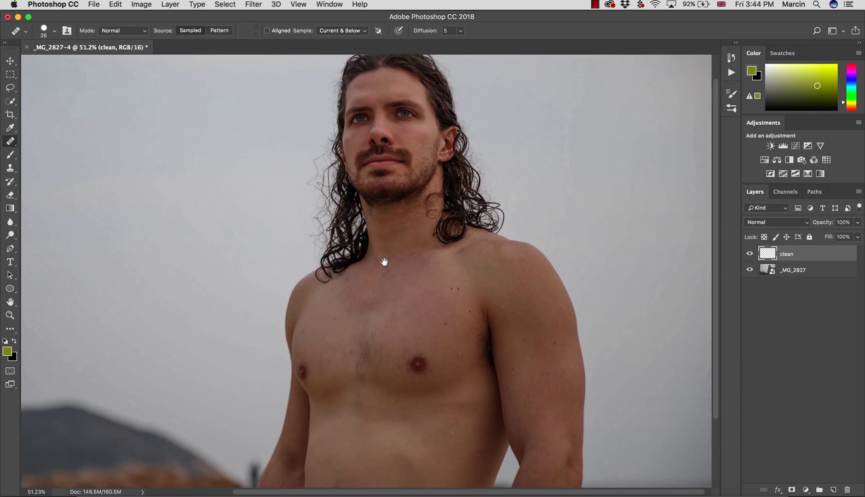
scroll(375, 238, up, 4)
key(j)
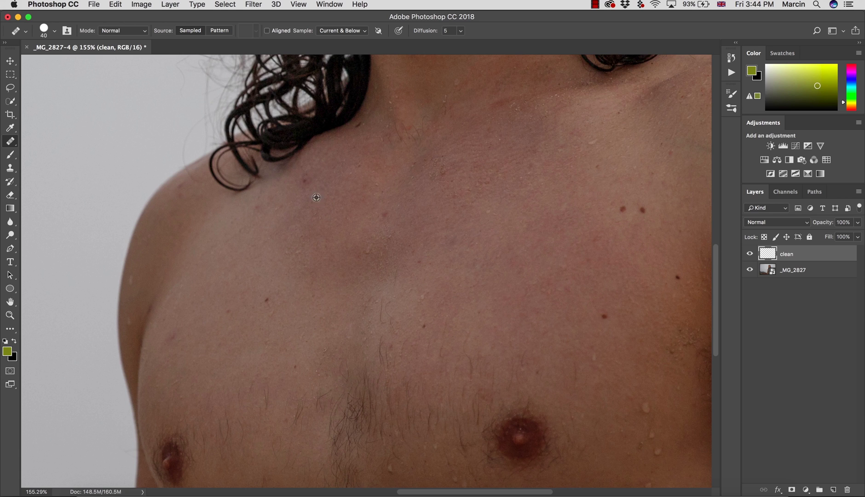
key(bracketright)
drag(306, 178, 305, 172)
alt+click(439, 254)
click(417, 261)
alt+click(434, 256)
click(411, 252)
drag(434, 256, 413, 282)
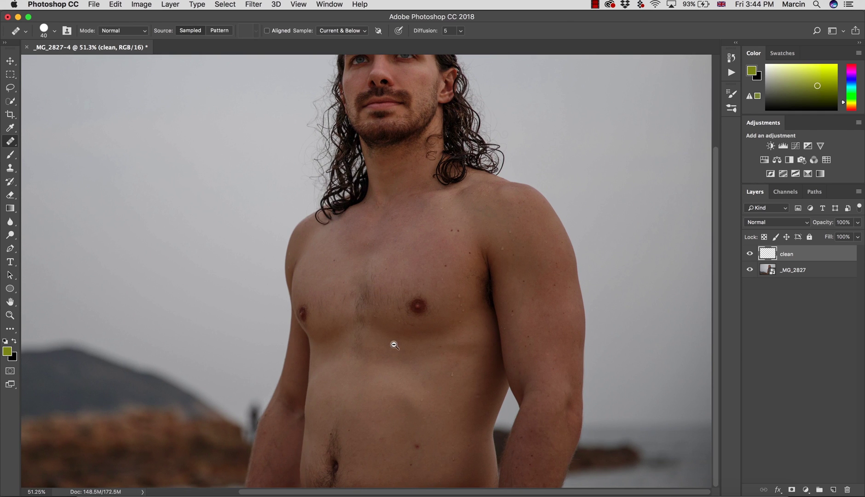
- Heal the red blemish on the abdomen and the faint mark nearer the waist with the Healing Brush at size 70
drag(415, 466, 430, 466)
key(z)
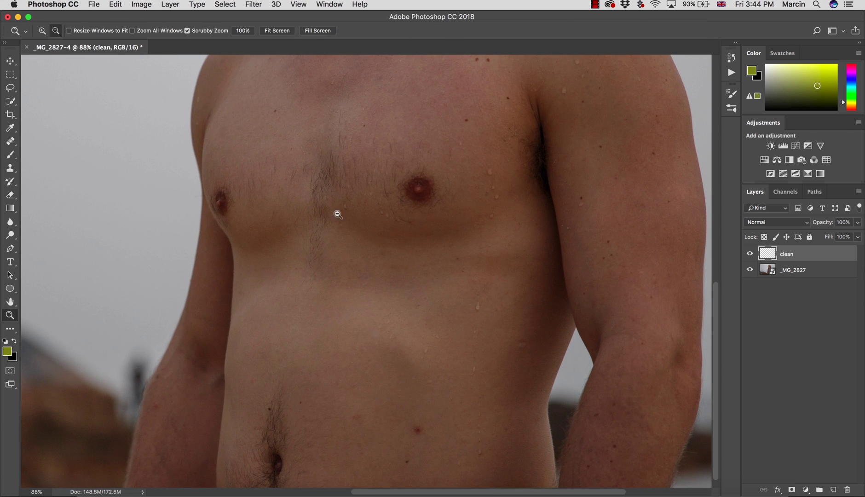
click(276, 31)
drag(354, 305, 372, 260)
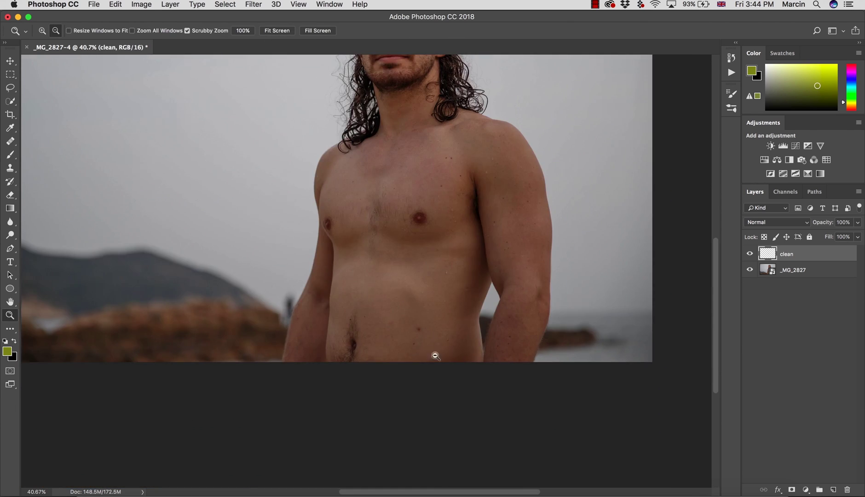
drag(434, 353, 406, 259)
key(j)
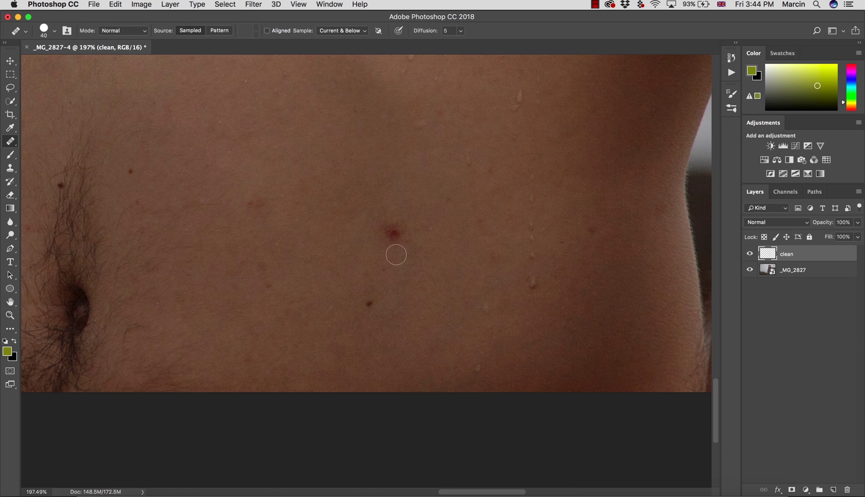
key(bracketright)
key(bracketright)
key(bracketright)
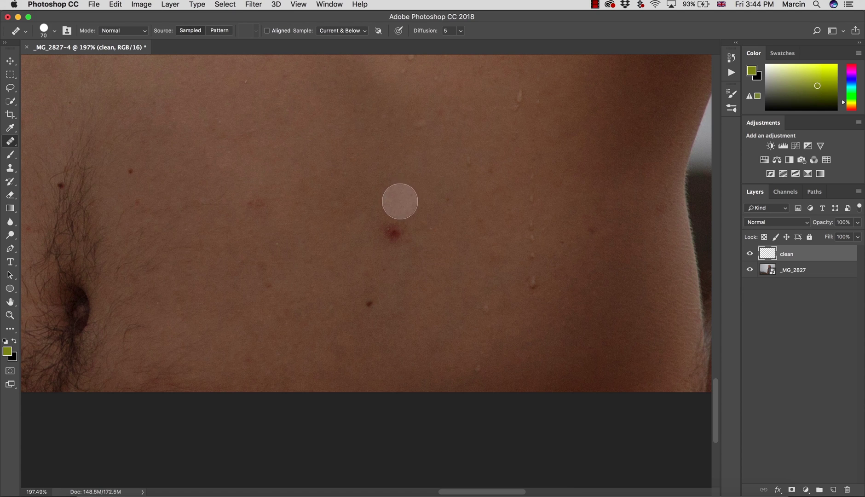
click(391, 233)
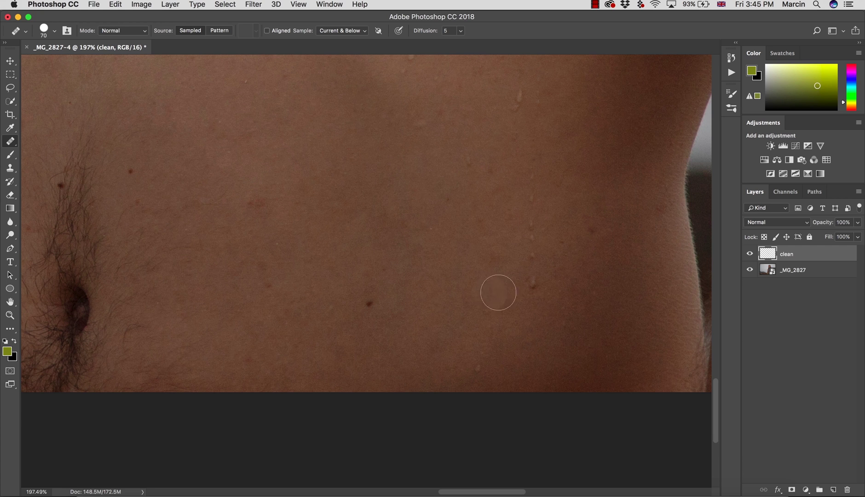
click(575, 225)
- Reduce the Healing Brush to size 45 and heal the small red spots on the skin around the navel
key(z)
alt+click(452, 262)
drag(349, 253, 363, 257)
key(j)
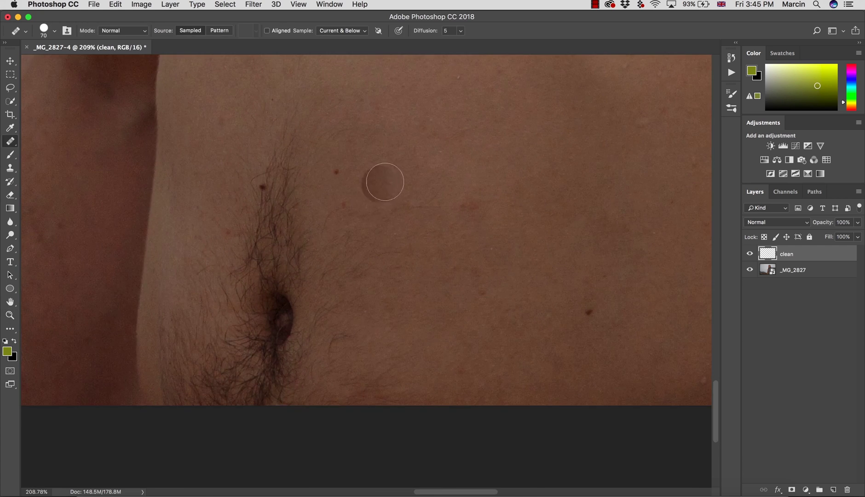
key(bracketleft)
key(bracketleft)
key(bracketleft)
key(bracketleft)
key(bracketleft)
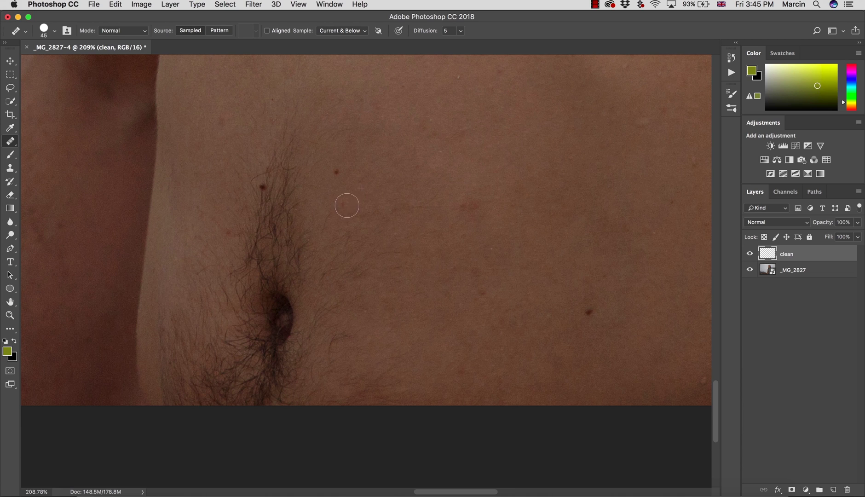
alt+click(221, 212)
click(226, 231)
alt+click(478, 370)
click(459, 371)
- Heal the small skin marks along the side of the waist, sampling clean skin close by
mouse_move(496, 313)
mouse_down()
mouse_move(412, 306)
mouse_move(391, 291)
mouse_move(400, 291)
mouse_up()
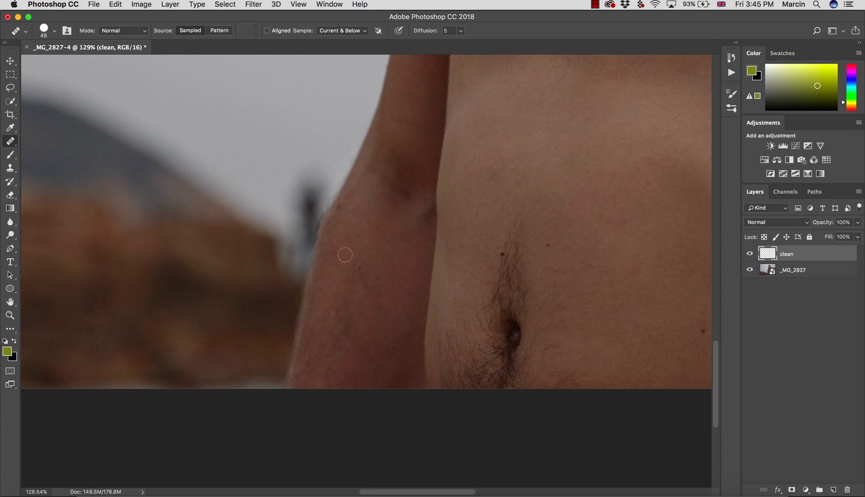
mouse_move(421, 260)
mouse_down()
mouse_move(487, 254)
mouse_move(459, 256)
mouse_up()
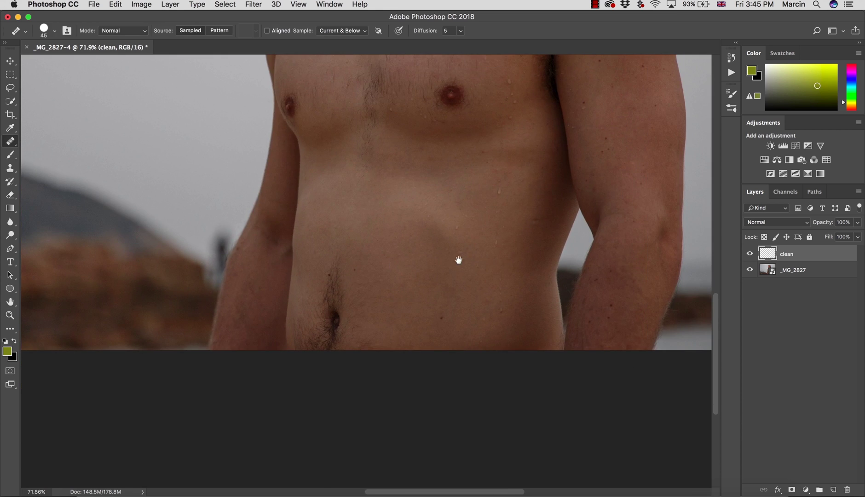
drag(548, 224, 527, 244)
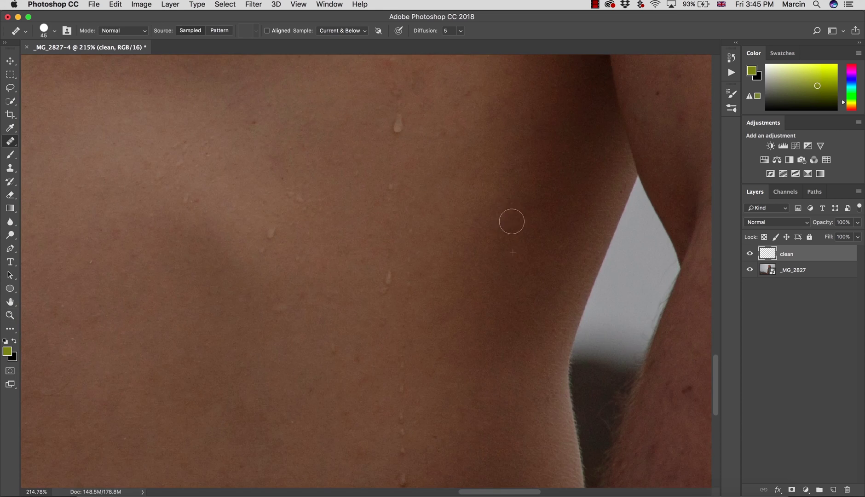
drag(509, 276, 400, 262)
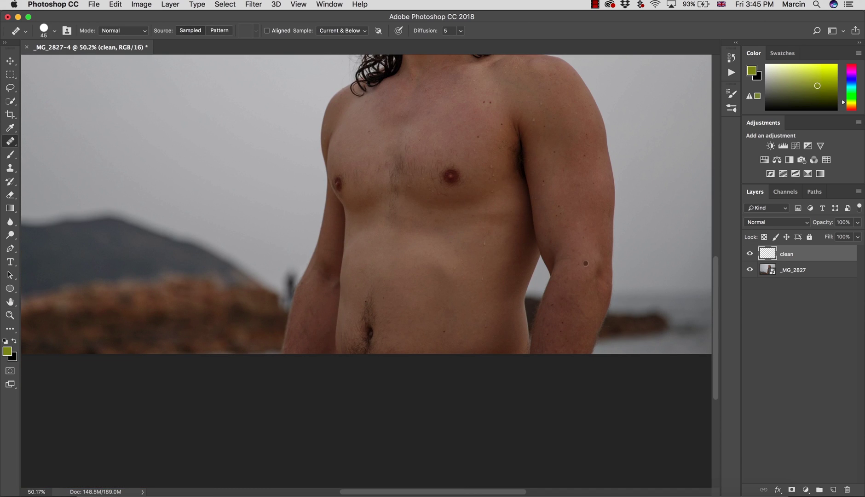
- Heal the red spot on the forearm just below the elbow, using clean skin beside it as the source
drag(575, 282, 528, 282)
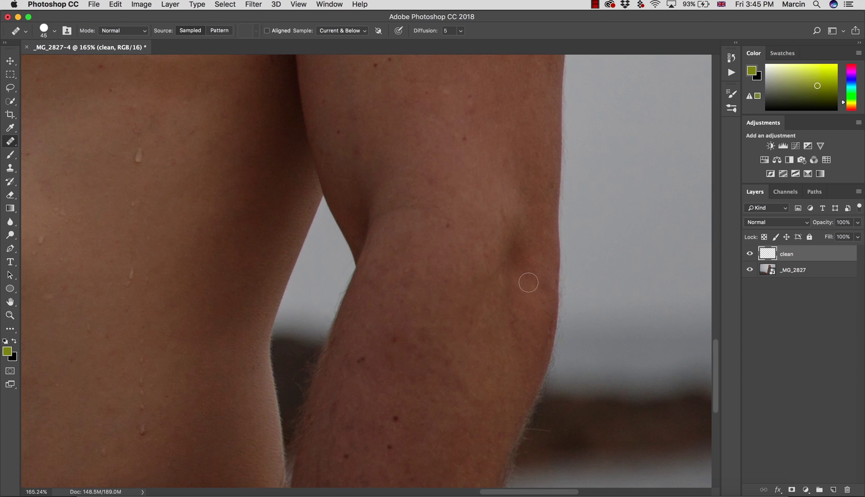
alt+click(410, 314)
click(392, 337)
scroll(394, 368, down, 5)
key(z)
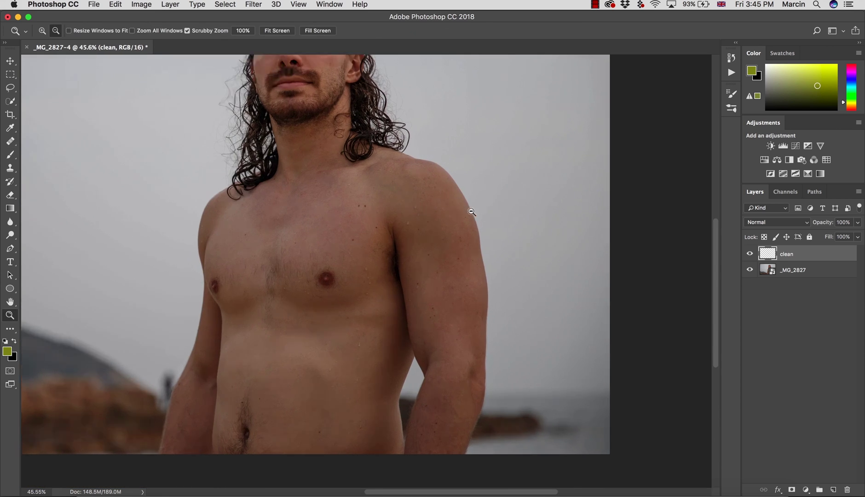
- Heal small blemishes around the front of the shoulder with the Healing Brush at size 45
drag(456, 217, 433, 207)
key(z)
scroll(455, 311, down, 4)
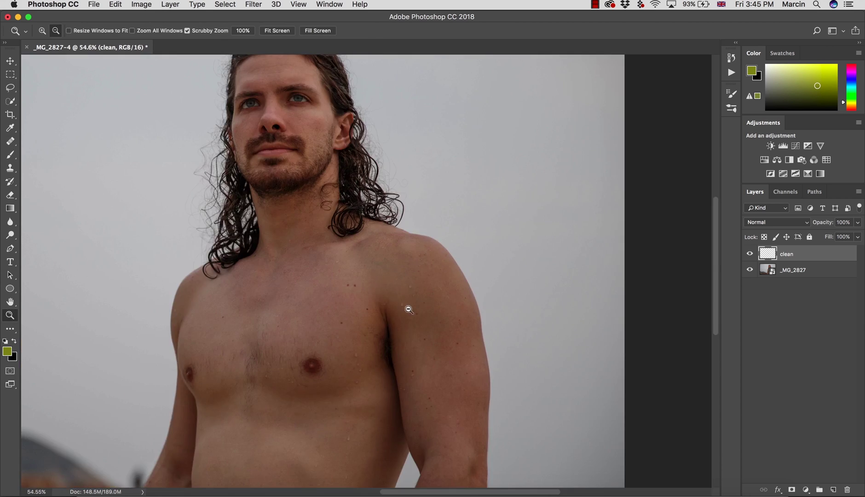
key(j)
scroll(375, 274, down, 3)
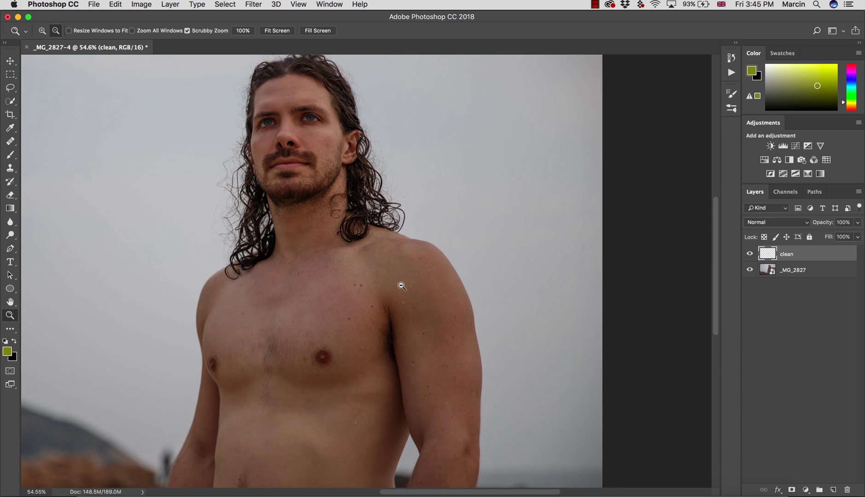
scroll(415, 322, up, 5)
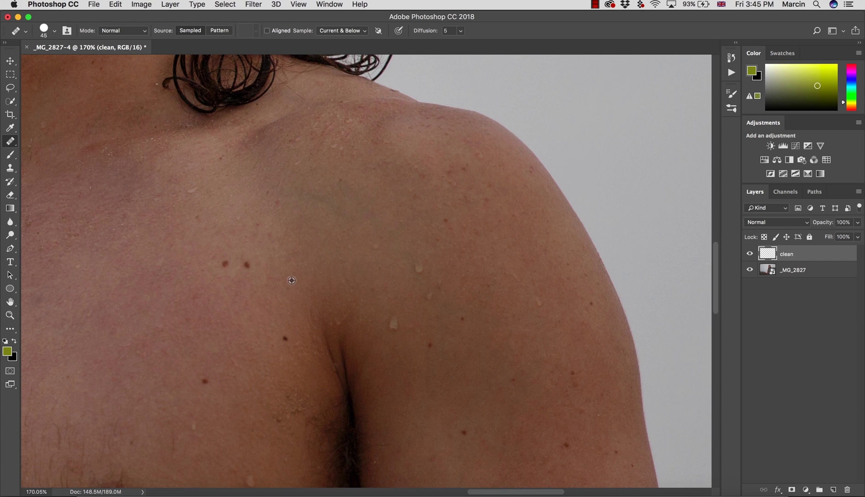
key(z)
scroll(388, 314, down, 5)
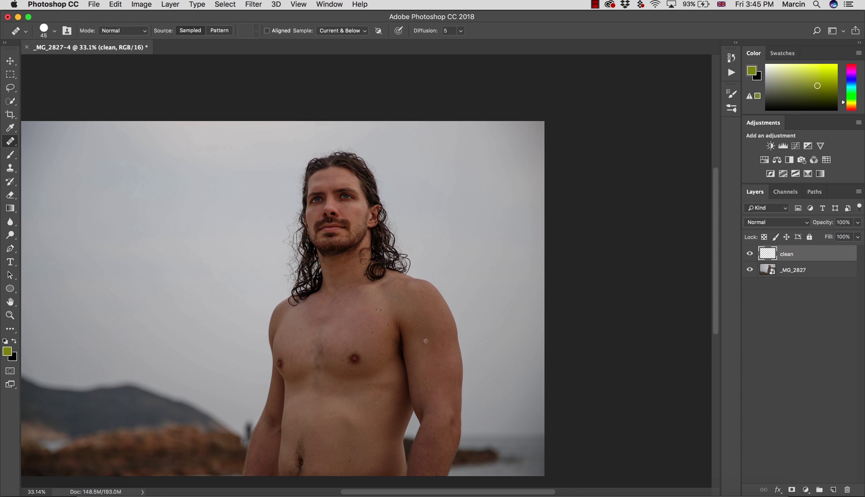
- Heal the specks on the chest beside the armpit, sampling clean skin just next to them
key(z)
scroll(444, 396, up, 4)
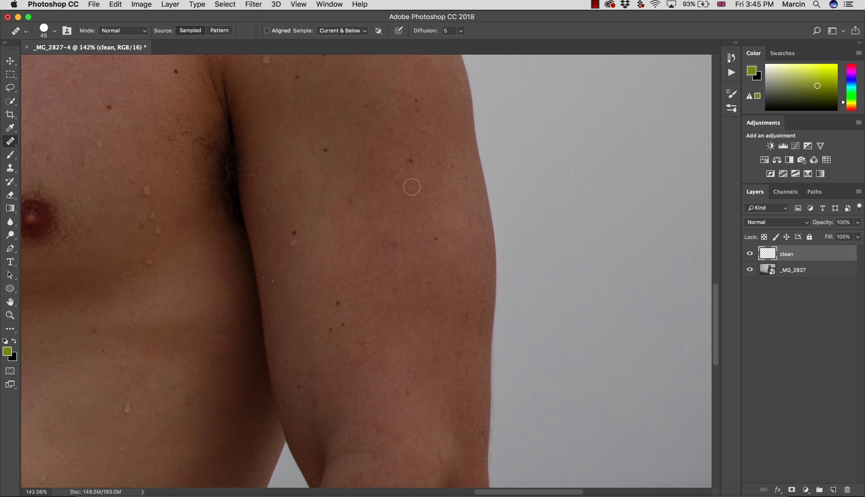
scroll(411, 198, up, 5)
scroll(412, 198, left, 1)
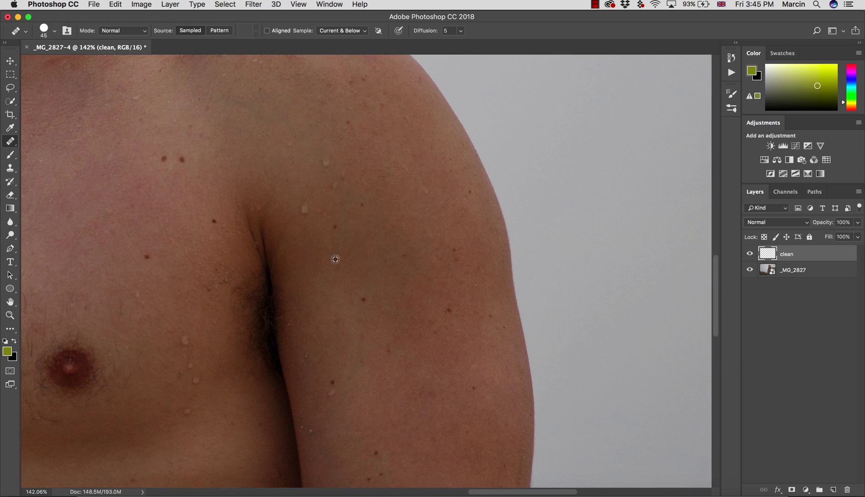
alt+click(225, 252)
mouse_move(228, 256)
mouse_down()
mouse_move(226, 280)
mouse_move(222, 268)
mouse_move(208, 286)
mouse_move(233, 275)
mouse_move(213, 288)
mouse_up()
scroll(239, 249, down, 5)
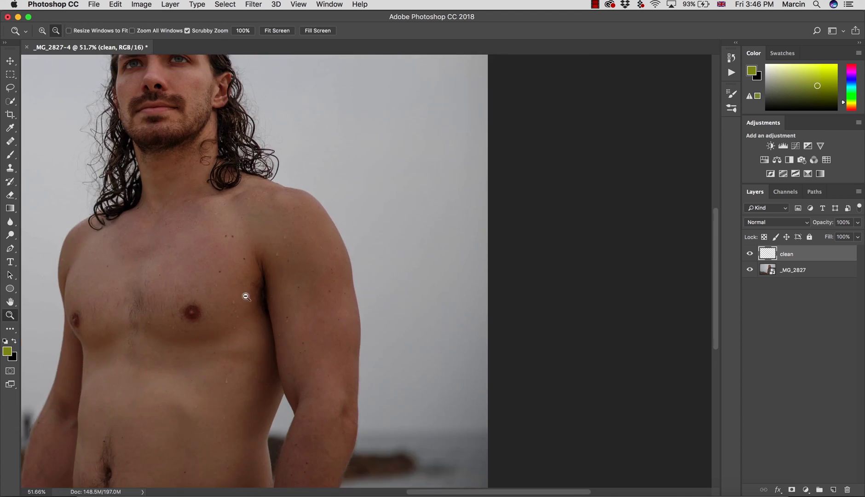
drag(260, 291, 444, 322)
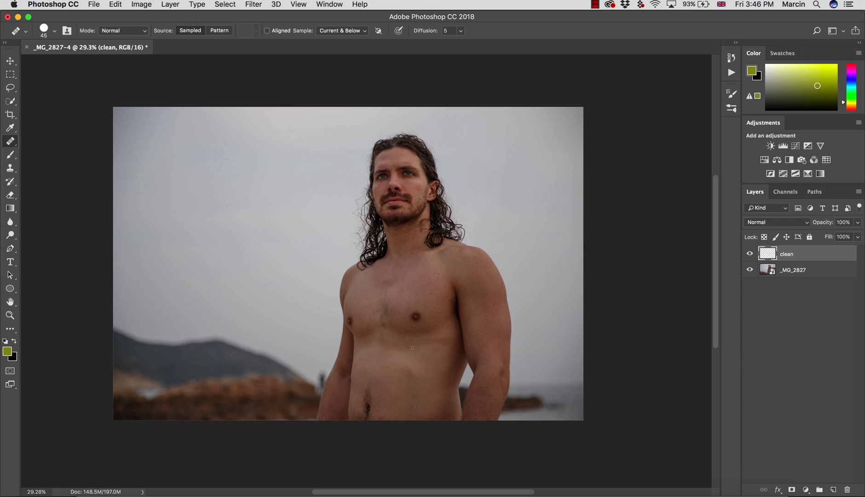
- Add a Curves adjustment layer above the "clean" layer and name it "h"
click(805, 489)
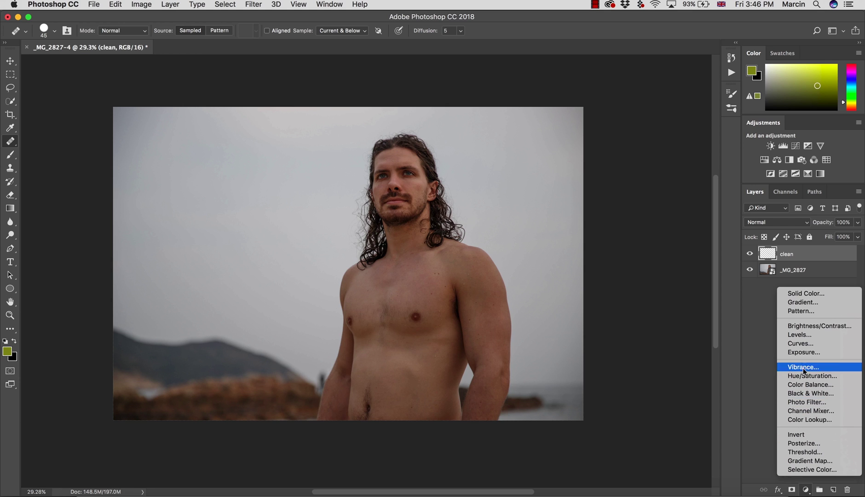
click(800, 343)
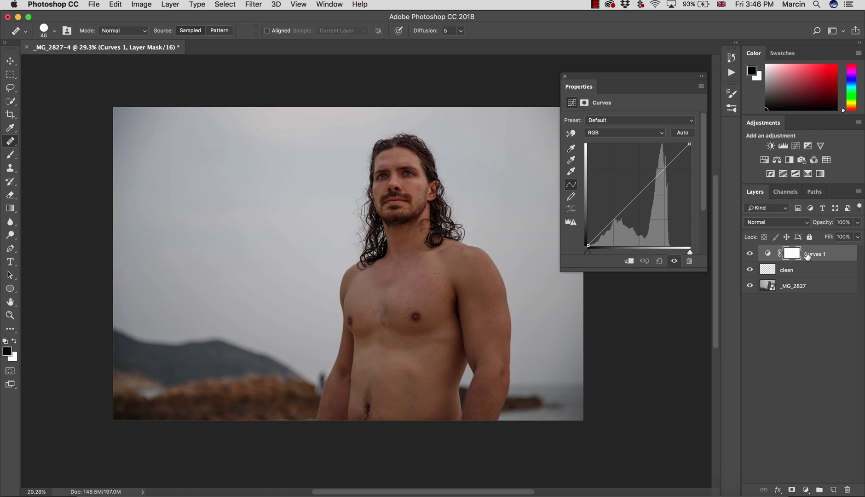
double_click(806, 254)
text(h)
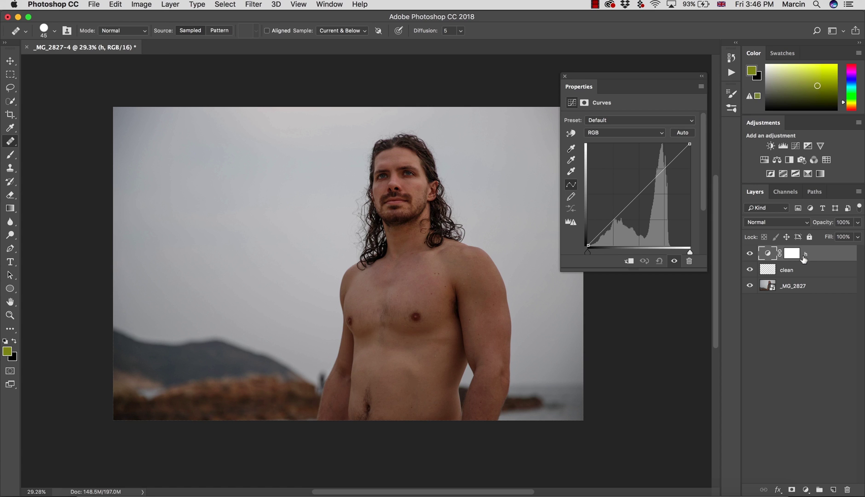
- Select the mask of the "h" curves layer and set the layer's blend mode to Luminosity
click(794, 254)
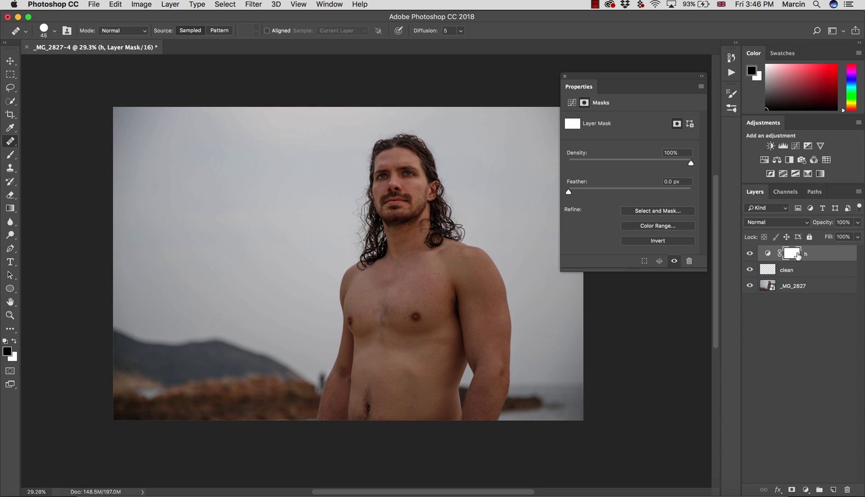
click(771, 222)
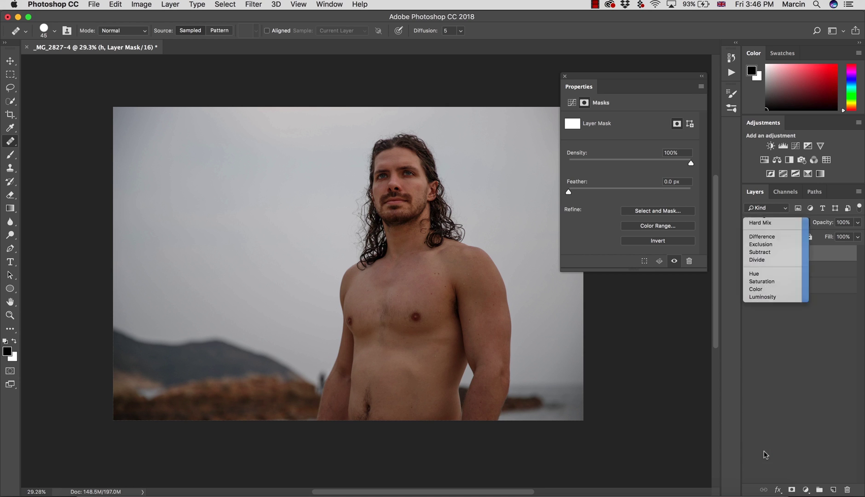
click(764, 453)
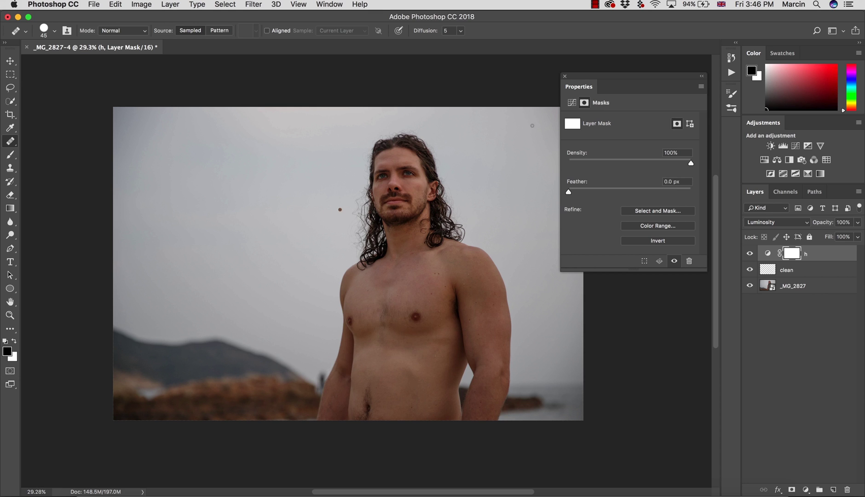
- Restrict the mask of the "h" curves layer with Color Range set to Highlights, range 255 and fuzziness about 94%
click(565, 77)
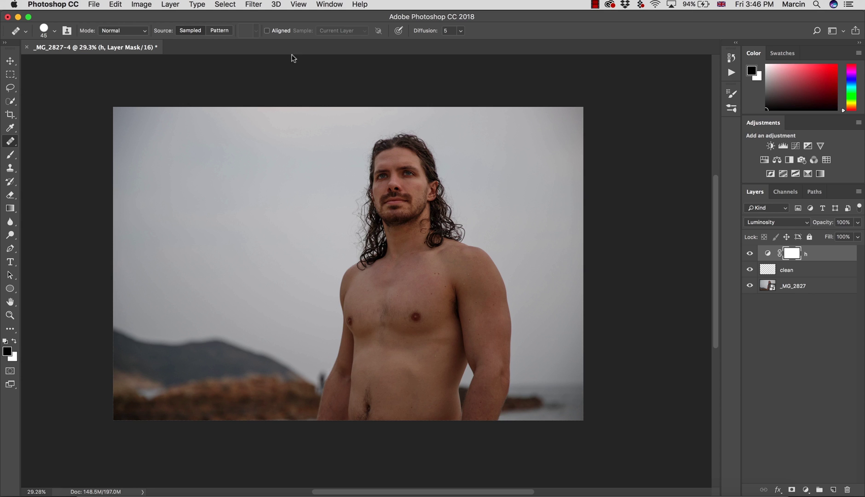
click(252, 4)
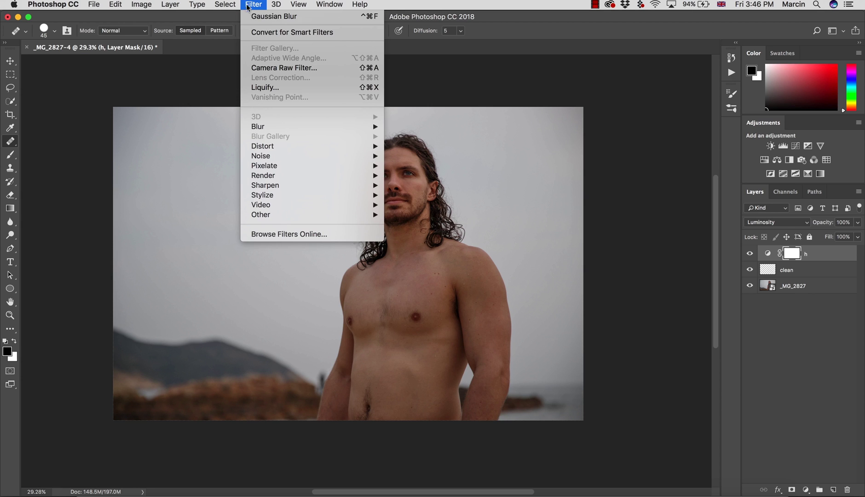
mouse_move(220, 2)
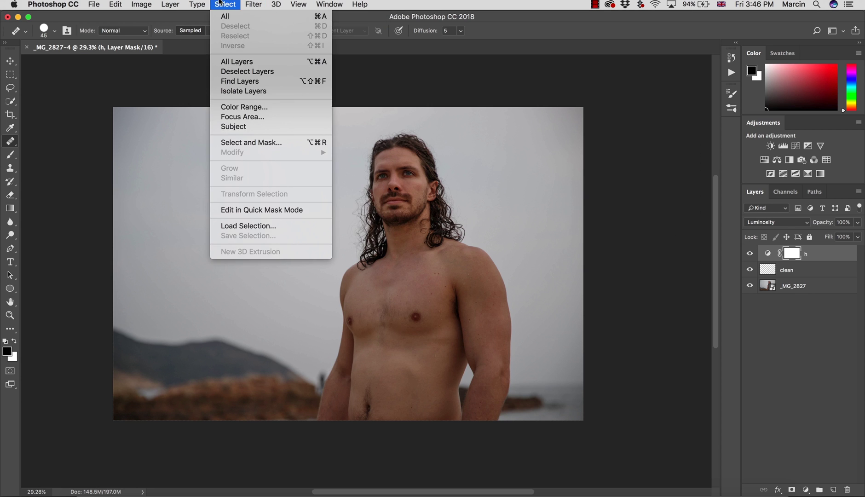
click(249, 107)
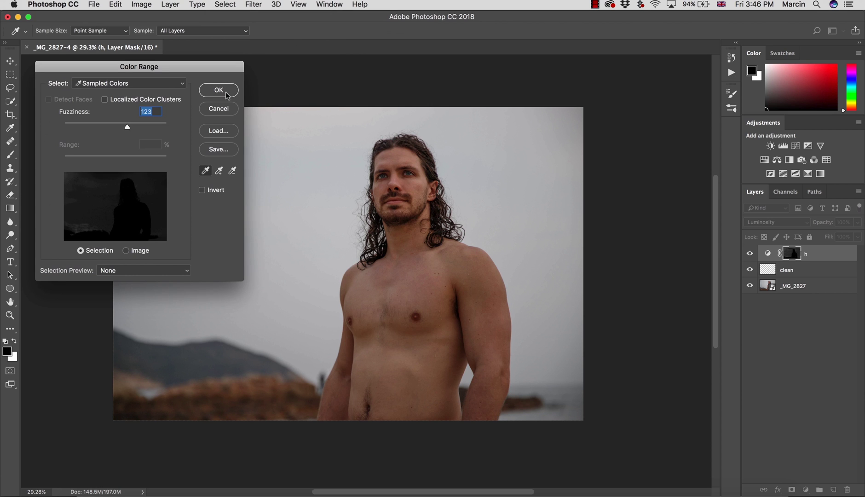
click(136, 84)
click(130, 170)
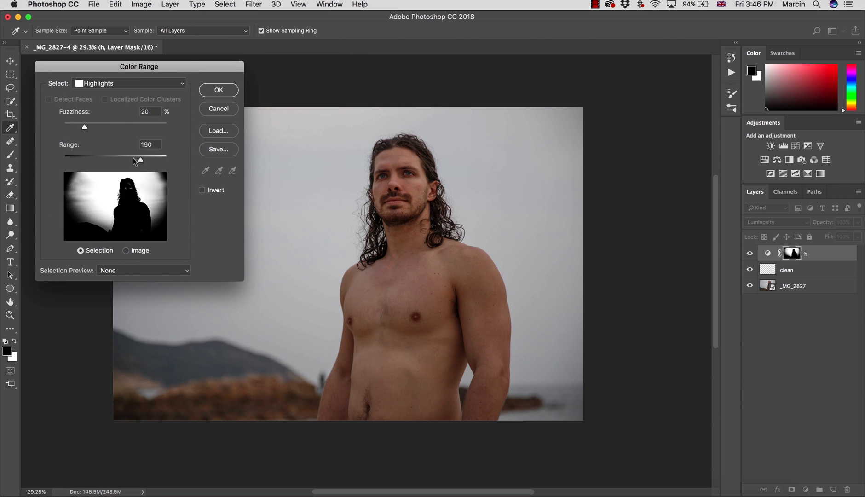
drag(135, 153, 169, 156)
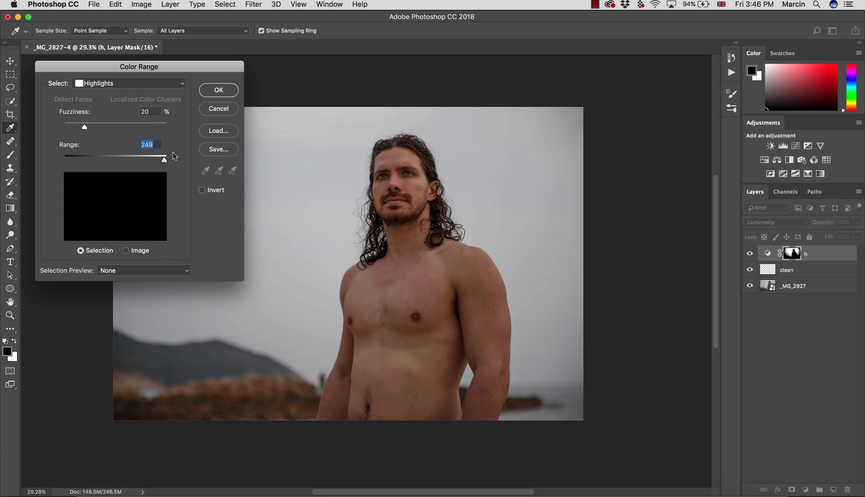
drag(85, 125, 153, 122)
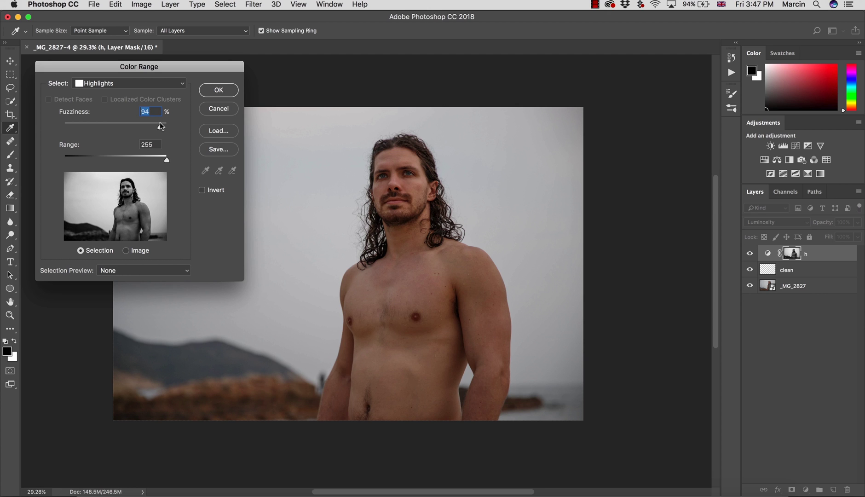
click(227, 111)
- Brighten the "h" layer by lifting its RGB curve in the highlights and adding a slightly raised point in the lower midtones
double_click(767, 253)
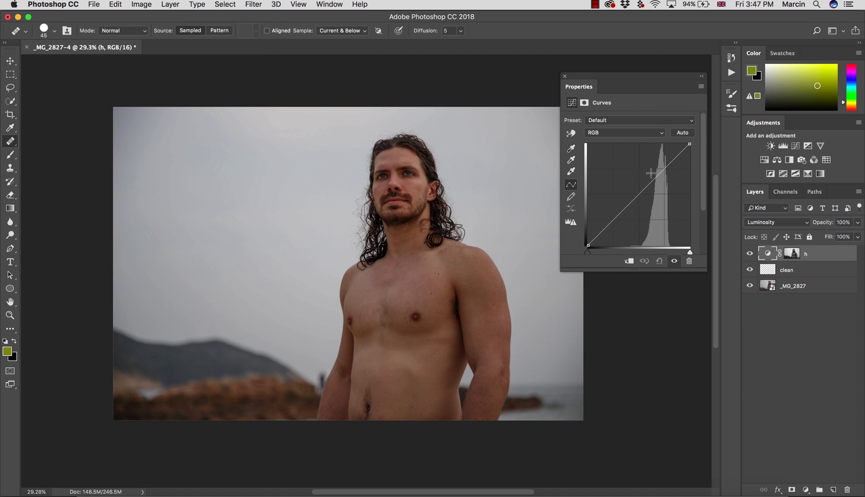
drag(658, 172, 658, 161)
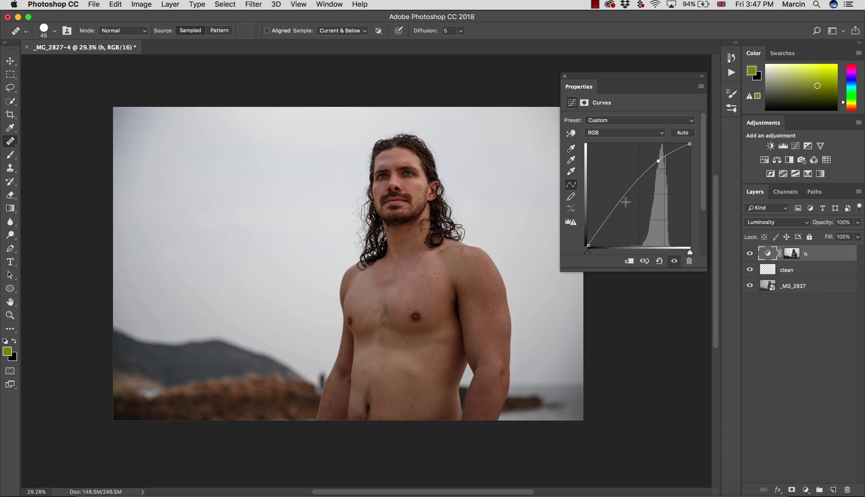
drag(625, 201, 626, 200)
drag(625, 198, 625, 198)
- Add a second Curves adjustment layer above "h" and name it "h1"
click(806, 489)
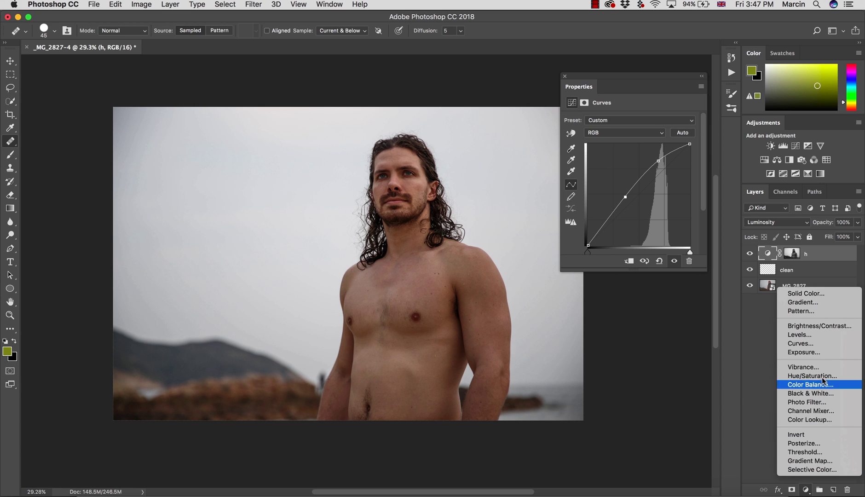
click(816, 345)
double_click(814, 255)
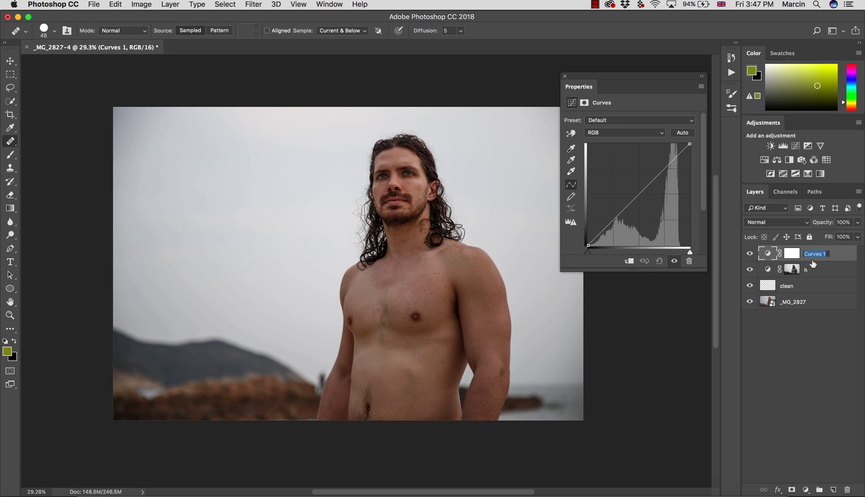
text(h1)
key(Return)
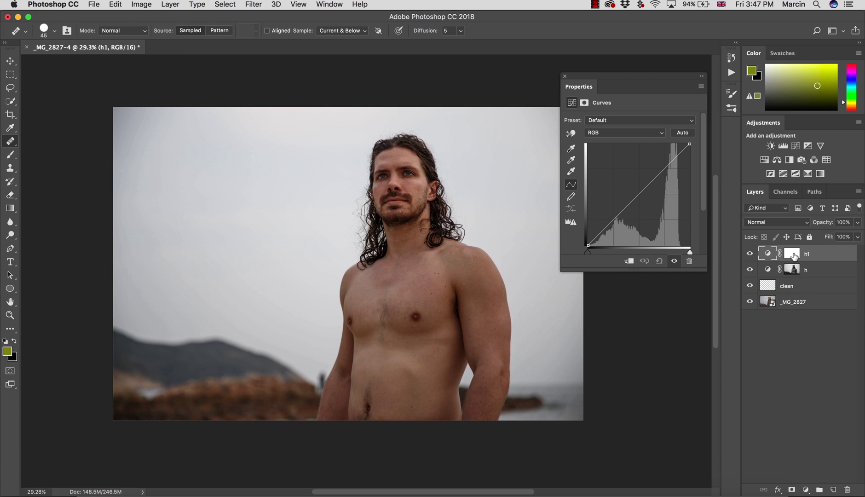
- Limit the mask of the "h1" layer to the highlights using Color Range with fuzziness 89% and range 255
click(791, 253)
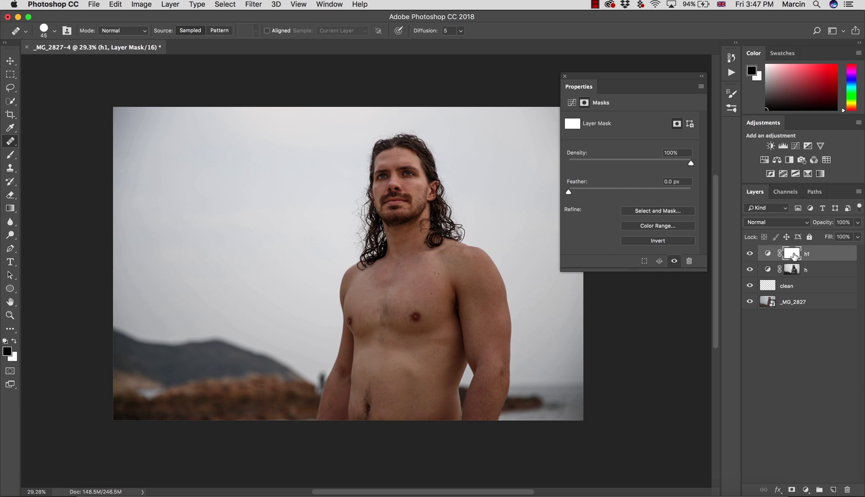
click(225, 5)
click(237, 106)
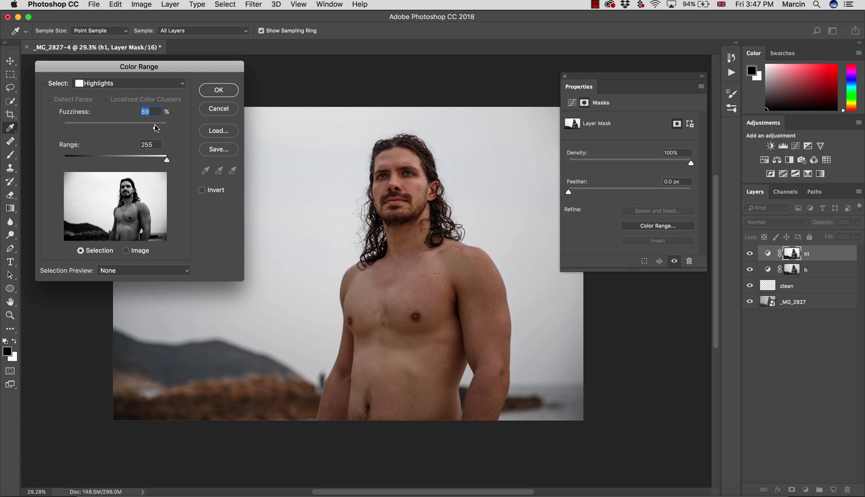
drag(149, 126, 155, 124)
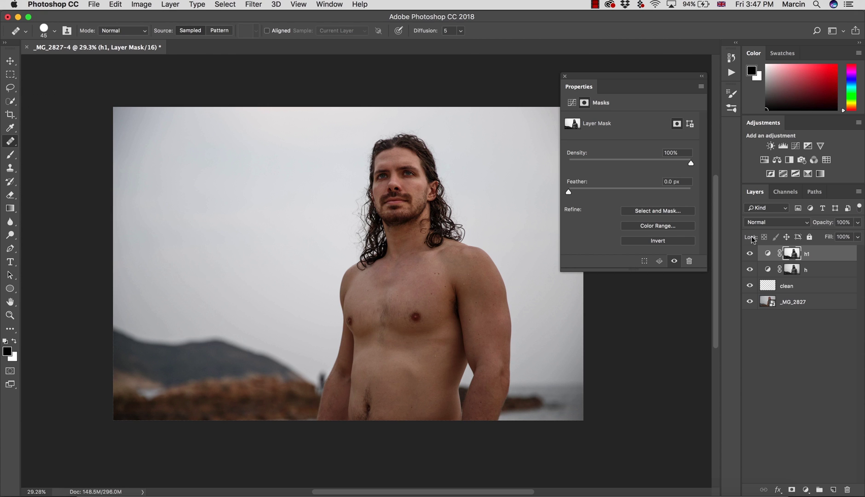
- Display the "h1" mask alone and brush black over the hills and the sky above them, then around the man's head and shoulders
alt+click(790, 256)
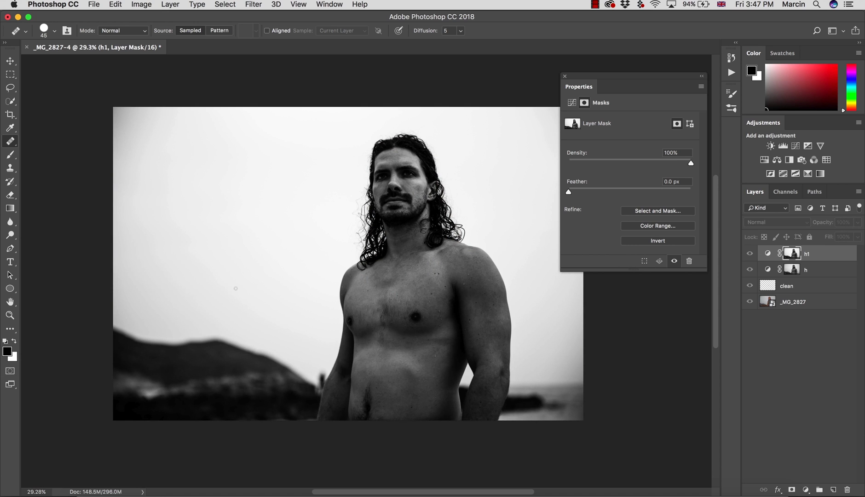
key(x)
key(x)
key(b)
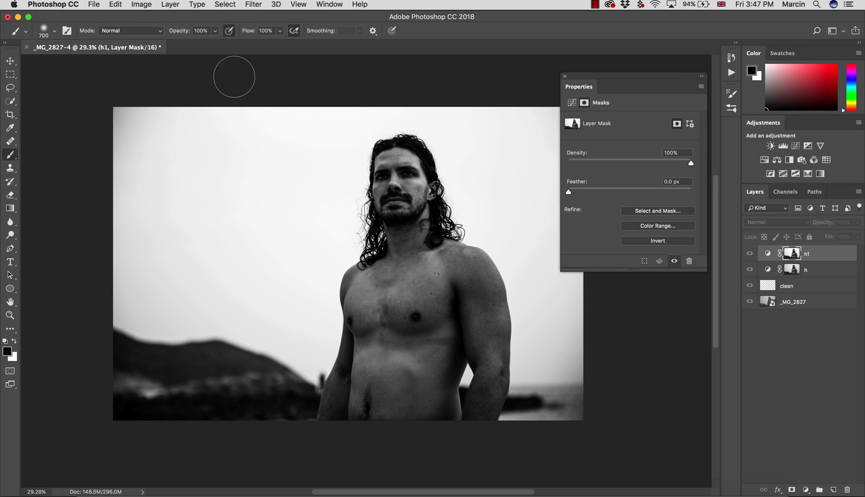
mouse_move(140, 115)
mouse_down()
mouse_move(126, 148)
mouse_move(130, 98)
mouse_move(117, 136)
mouse_move(117, 245)
mouse_move(130, 193)
mouse_move(155, 415)
mouse_move(153, 356)
mouse_move(138, 322)
mouse_move(167, 304)
mouse_move(198, 239)
mouse_move(212, 264)
mouse_move(254, 256)
mouse_move(264, 331)
mouse_move(283, 371)
mouse_move(314, 325)
mouse_move(302, 368)
mouse_move(301, 328)
mouse_move(333, 335)
mouse_move(325, 374)
mouse_move(305, 406)
mouse_move(304, 384)
mouse_move(254, 441)
mouse_move(211, 386)
mouse_move(177, 411)
mouse_move(326, 320)
mouse_move(331, 342)
mouse_move(332, 262)
mouse_move(332, 286)
mouse_move(347, 256)
mouse_move(361, 251)
mouse_move(343, 264)
mouse_move(372, 245)
mouse_move(364, 178)
mouse_move(374, 144)
mouse_move(389, 136)
mouse_move(408, 133)
mouse_move(422, 143)
mouse_move(436, 162)
mouse_move(442, 212)
mouse_move(494, 249)
mouse_move(507, 272)
mouse_move(503, 258)
mouse_move(524, 337)
mouse_move(519, 303)
mouse_move(524, 321)
mouse_move(519, 317)
mouse_move(523, 336)
mouse_up()
key(bracketleft)
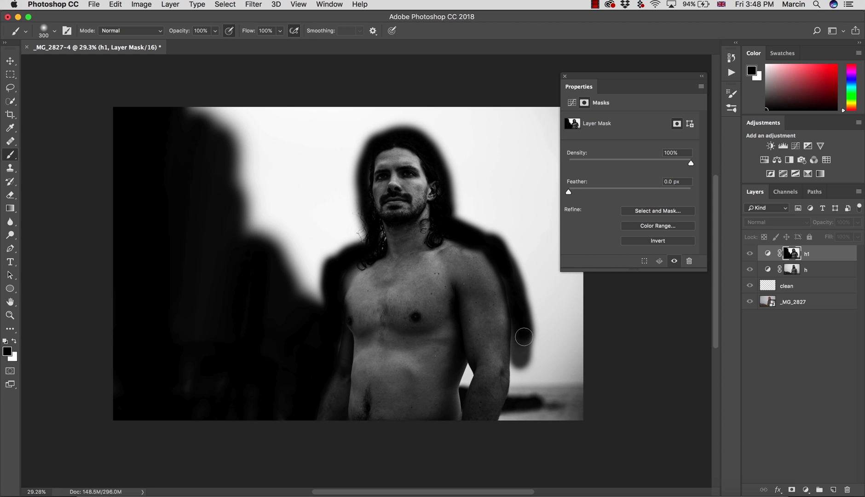
- Paint black at brush size 300 along the outer arm, in the gap between arm and torso, and over the adjacent background
alt+click(791, 254)
alt+click(791, 253)
mouse_move(504, 271)
mouse_down()
mouse_move(518, 350)
mouse_move(520, 318)
mouse_move(511, 406)
mouse_up()
drag(473, 367, 464, 376)
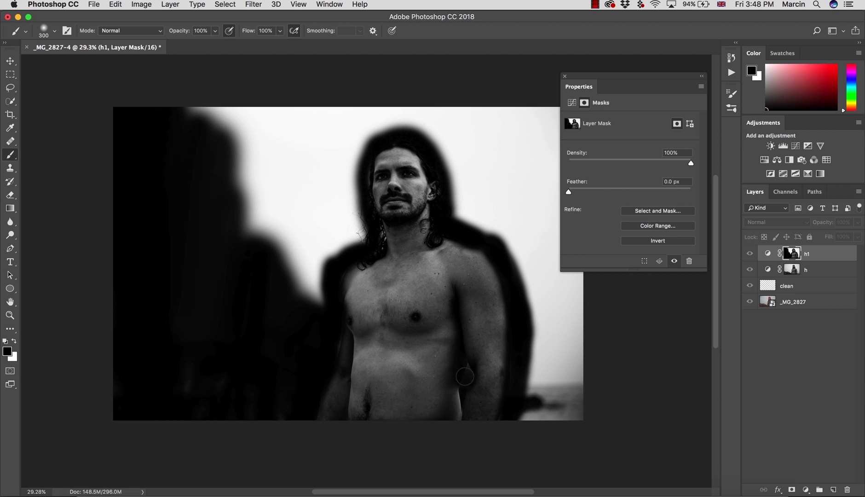
mouse_move(541, 411)
mouse_down()
mouse_move(535, 349)
mouse_move(573, 391)
mouse_move(585, 352)
mouse_move(569, 327)
mouse_move(575, 208)
mouse_move(563, 361)
mouse_move(515, 218)
mouse_move(533, 152)
mouse_up()
- Black out the remaining sky in the "h1" mask with a size 700 brush and return to the normal image view
key(bracketright)
key(bracketright)
key(bracketright)
key(bracketright)
click(565, 76)
mouse_move(565, 115)
mouse_down()
mouse_move(583, 193)
mouse_move(554, 129)
mouse_move(484, 124)
mouse_move(483, 214)
mouse_move(478, 203)
mouse_move(506, 233)
mouse_move(455, 169)
mouse_move(469, 124)
mouse_move(384, 111)
mouse_move(351, 142)
mouse_move(368, 120)
mouse_move(335, 232)
mouse_move(354, 229)
mouse_move(322, 243)
mouse_move(322, 258)
mouse_up()
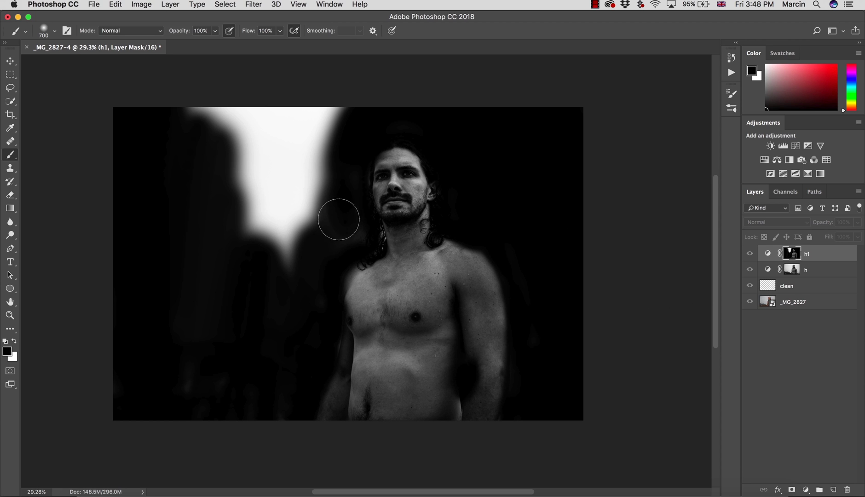
drag(337, 216, 290, 202)
mouse_move(334, 112)
mouse_down()
mouse_move(284, 174)
mouse_move(272, 229)
mouse_move(304, 171)
mouse_move(270, 172)
mouse_move(264, 201)
mouse_move(275, 144)
mouse_move(229, 218)
mouse_move(245, 217)
mouse_move(261, 175)
mouse_move(302, 122)
mouse_move(299, 110)
mouse_move(230, 144)
mouse_move(217, 72)
mouse_move(185, 110)
mouse_move(197, 95)
mouse_move(242, 169)
mouse_move(265, 176)
mouse_move(254, 252)
mouse_move(194, 385)
mouse_move(274, 244)
mouse_move(263, 292)
mouse_move(324, 236)
mouse_move(368, 239)
mouse_move(356, 156)
mouse_move(340, 166)
mouse_up()
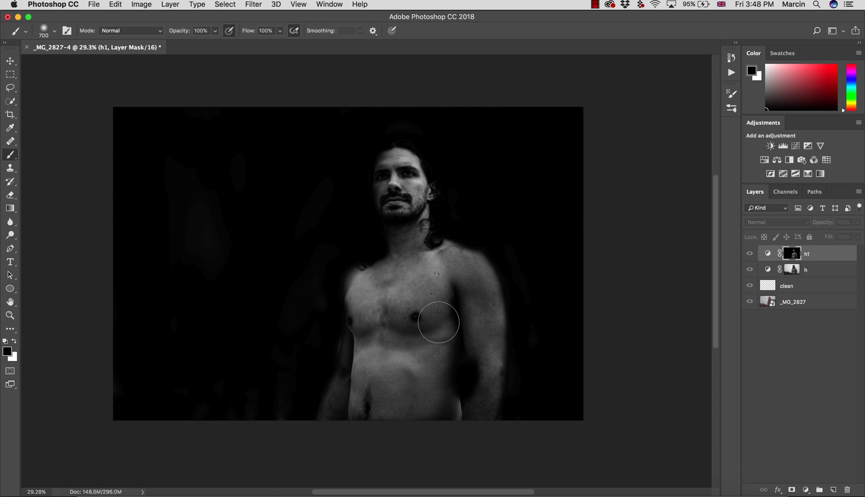
alt+click(793, 253)
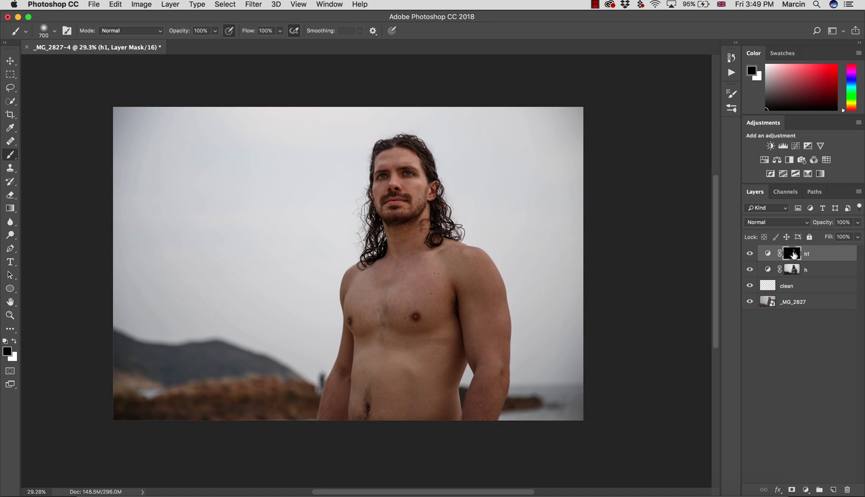
- Compare the mask of the "h1" layer with the full image
alt+click(792, 252)
alt+click(792, 252)
alt+click(792, 252)
alt+click(792, 253)
key(super+alt+g)
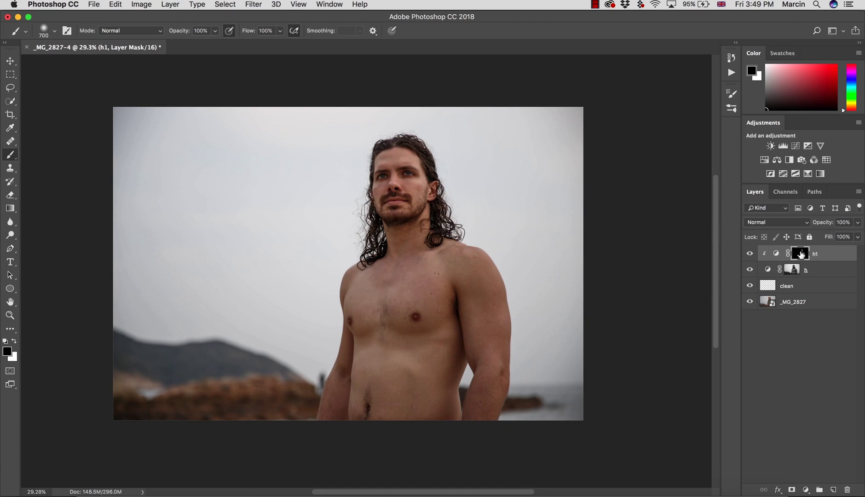
alt+click(801, 254)
alt+click(801, 254)
key(super+alt+g)
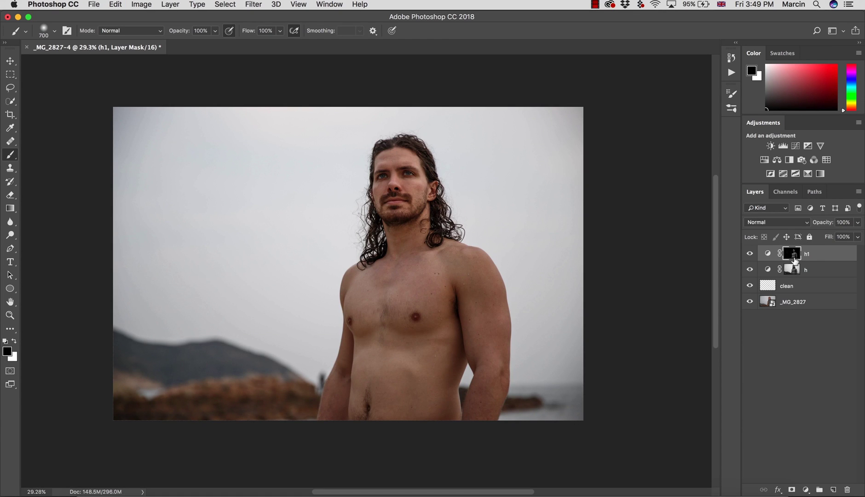
alt+click(794, 256)
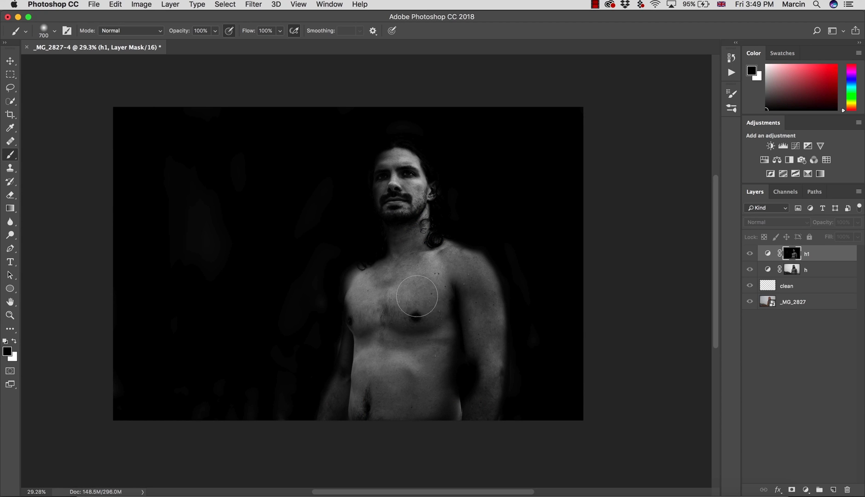
alt+click(797, 253)
- Raise the upper midtones of the "h1" RGB curve to brighten the skin, and compare the image with the layer hidden and shown
double_click(767, 254)
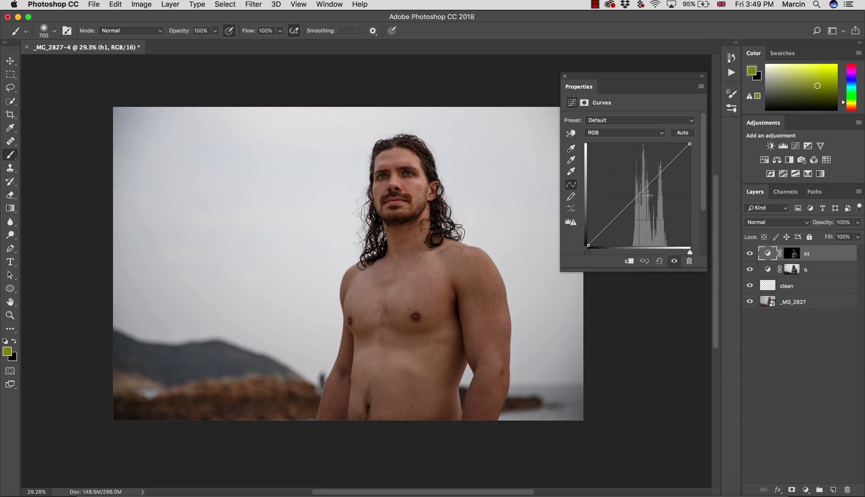
drag(652, 177, 652, 162)
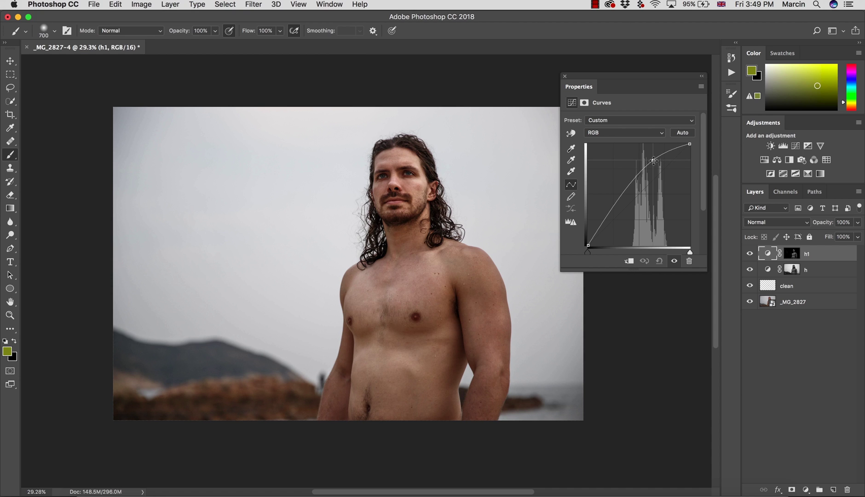
click(750, 255)
click(751, 254)
key(alt+space)
mouse_move(429, 285)
mouse_down()
mouse_move(458, 295)
mouse_move(702, 297)
mouse_up()
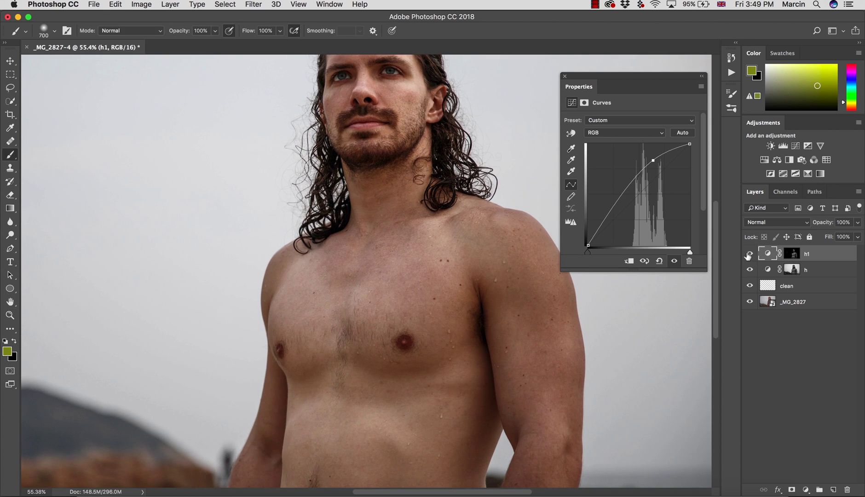
click(749, 254)
click(749, 254)
- Soften the "h1" layer mask with a Gaussian Blur of 20 pixels radius and return to the normal image view
alt+click(789, 253)
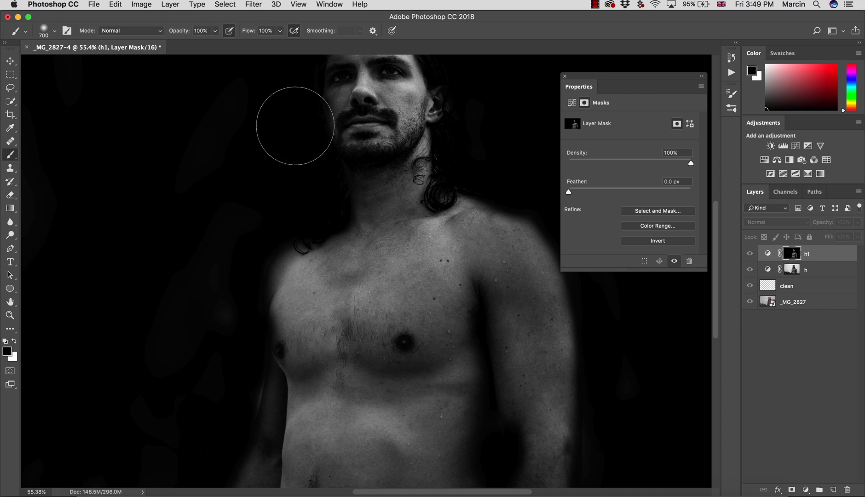
click(252, 5)
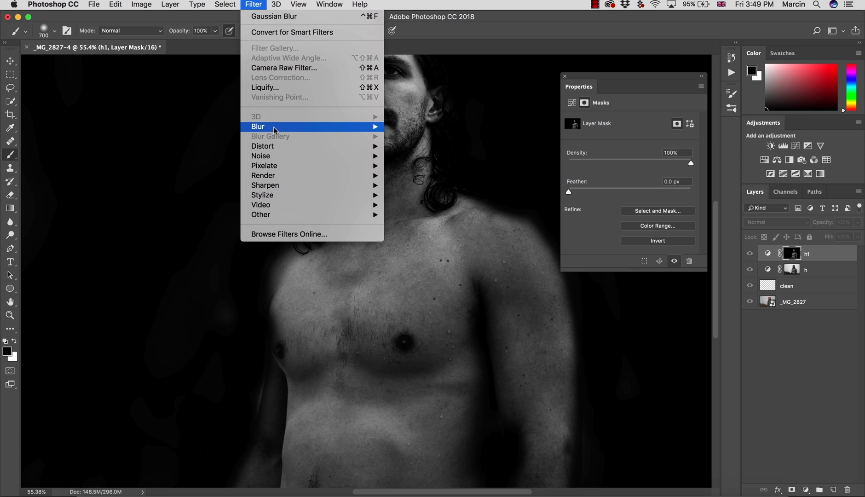
mouse_move(323, 126)
click(411, 167)
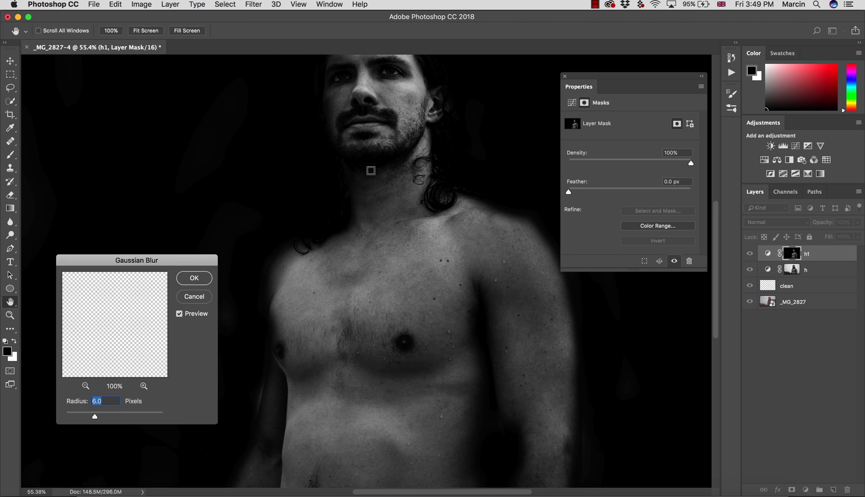
text(20)
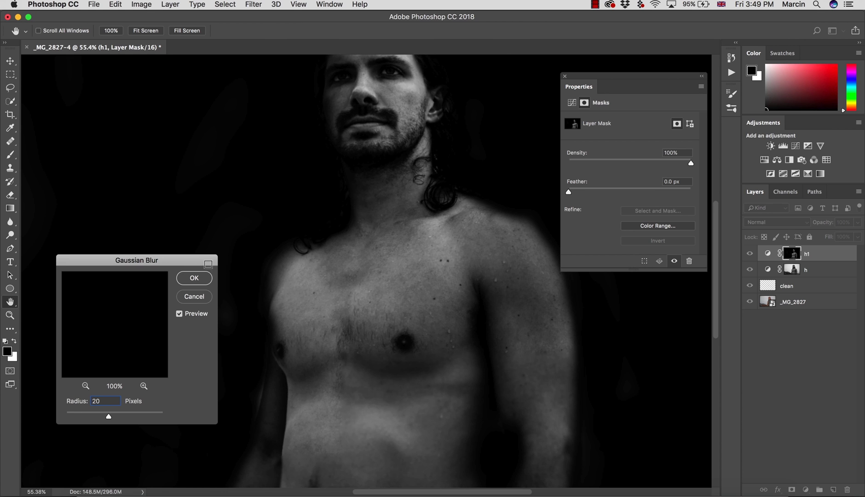
key(Return)
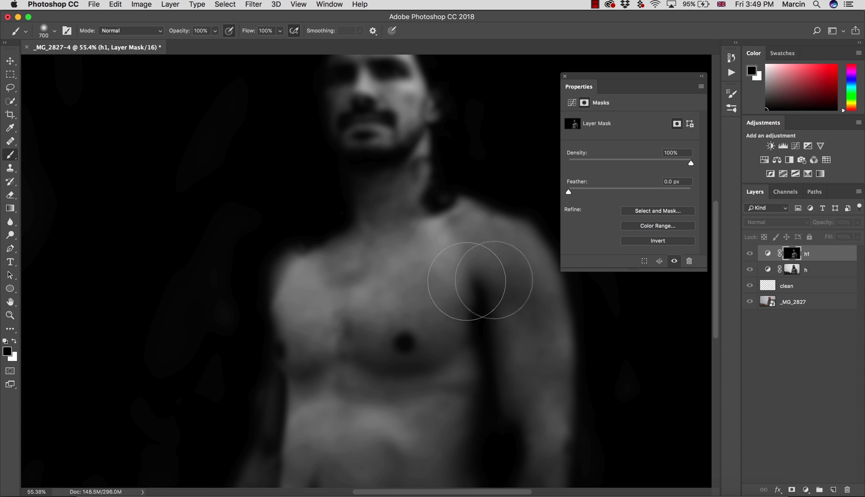
alt+click(791, 253)
- Set up the Clone Stamp for the chest with a size 175 brush that samples Current & Below
key(z)
scroll(463, 285, down, 5)
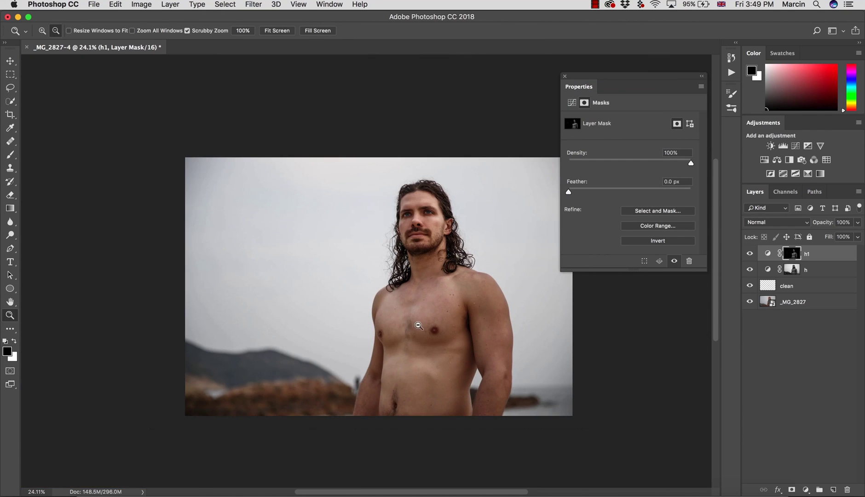
scroll(465, 287, up, 10)
key(s)
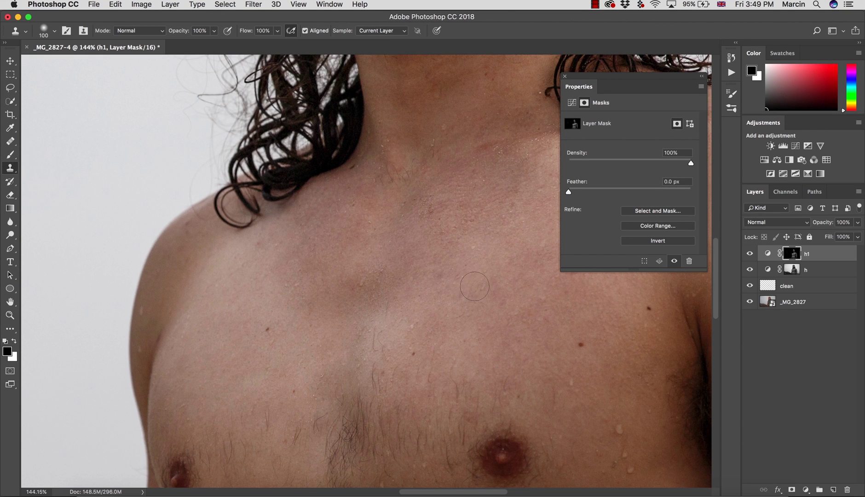
key(bracketright)
click(380, 30)
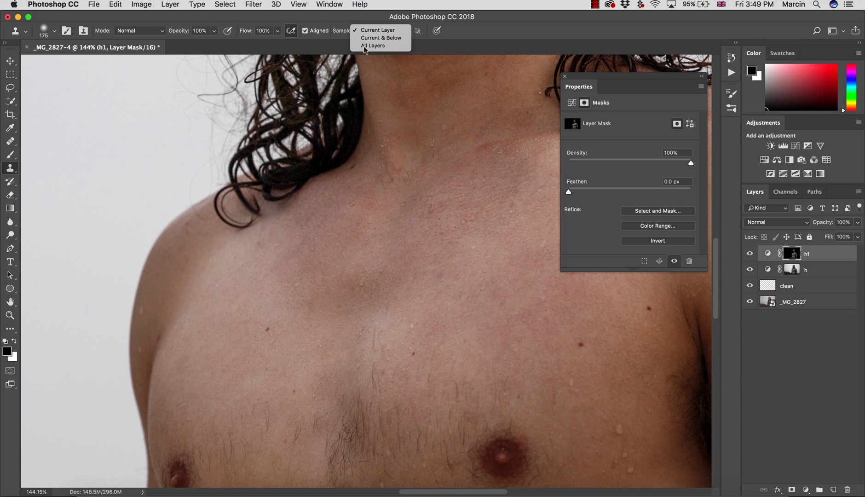
click(380, 38)
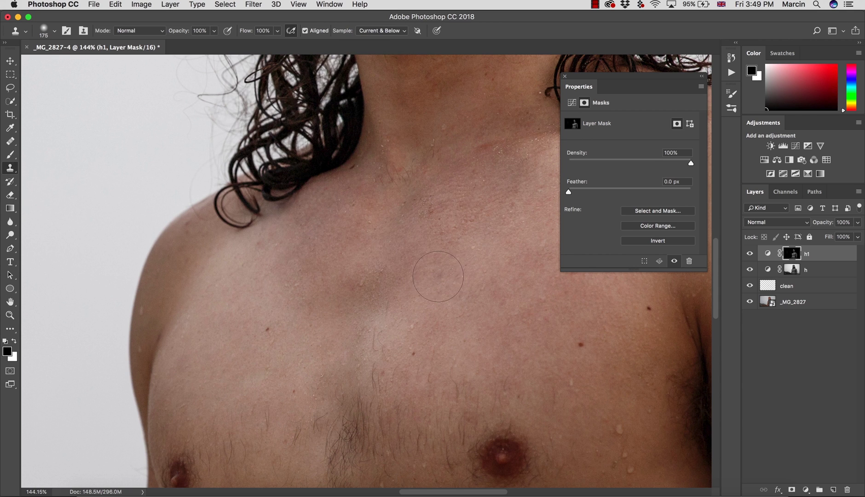
- Clone over small skin marks on the upper chest on the "clean" layer
drag(420, 332, 431, 323)
drag(468, 225, 489, 251)
click(769, 287)
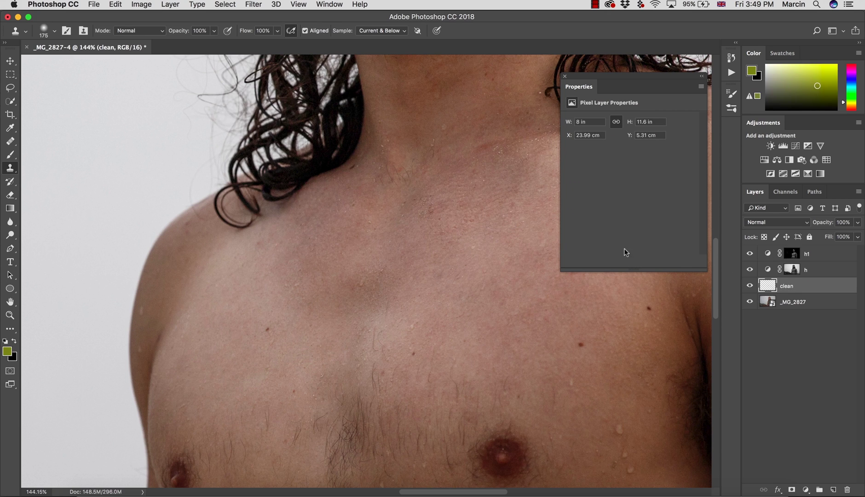
alt+click(473, 250)
click(456, 226)
alt+click(261, 237)
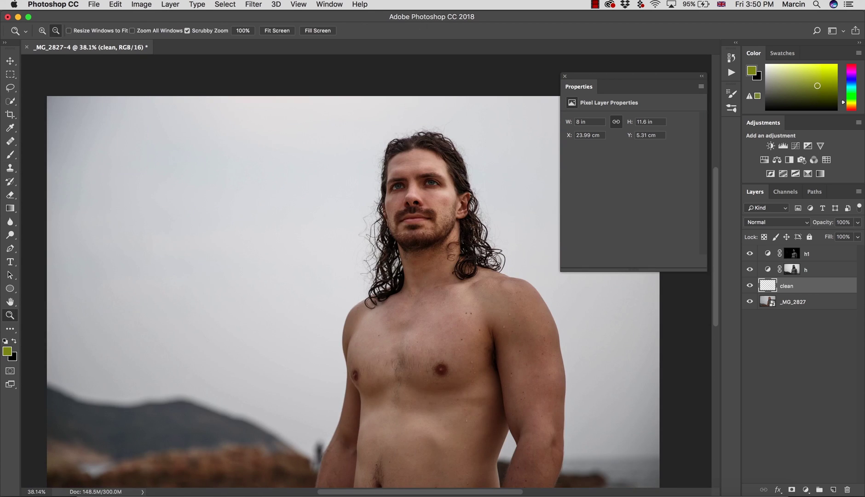
- Clone over small marks and water drops on the abdomen and side of the torso on the "clean" layer
scroll(435, 397, down, 3)
drag(403, 381, 413, 318)
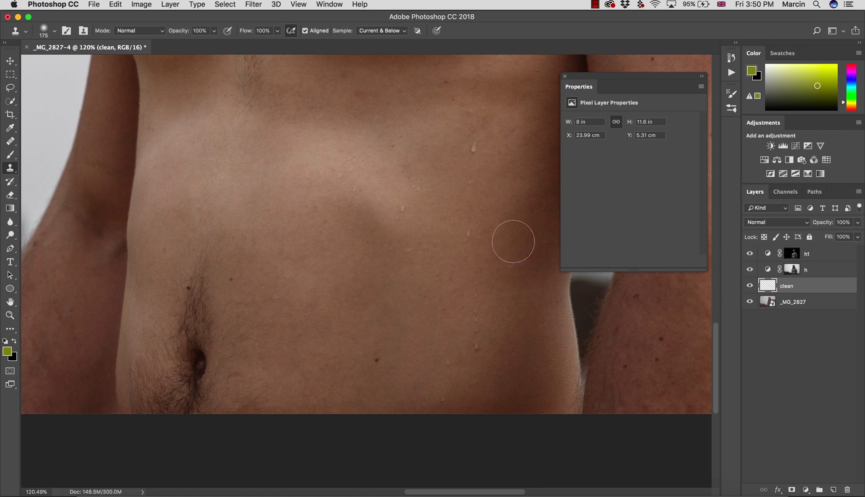
scroll(335, 229, up, 5)
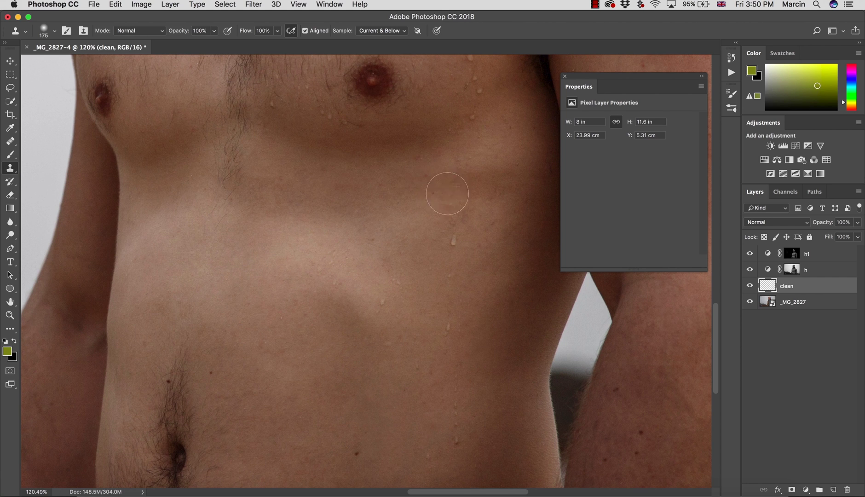
alt+click(434, 235)
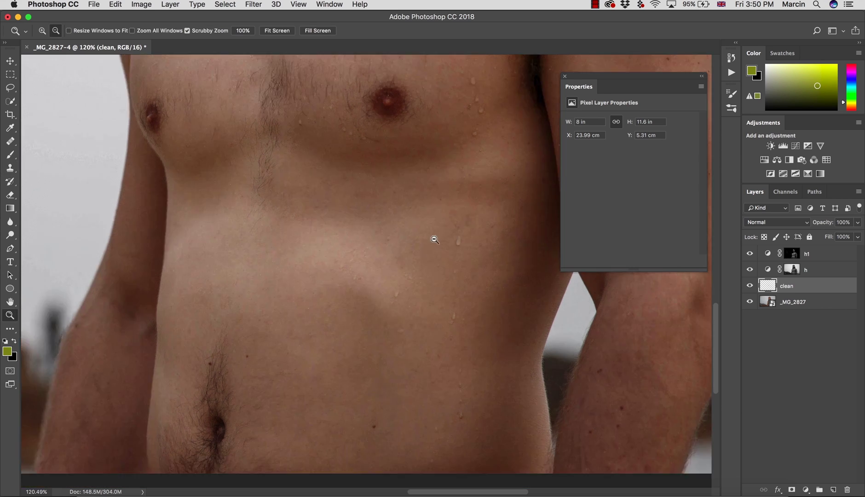
drag(528, 252, 490, 228)
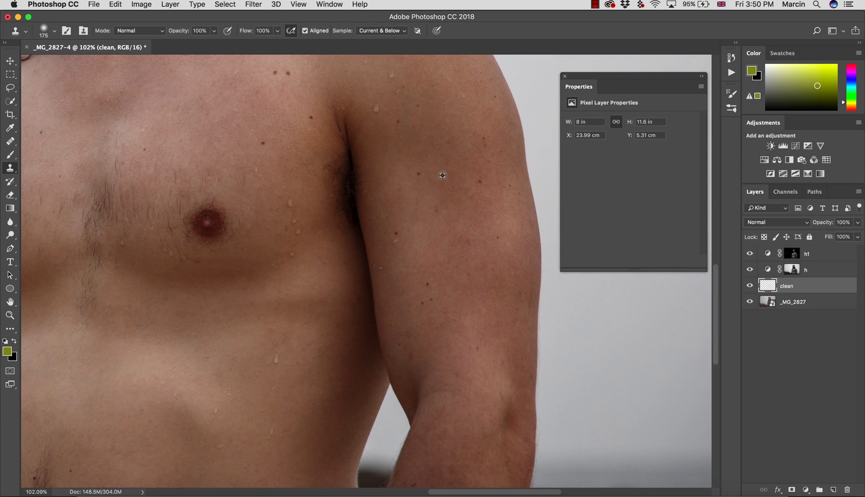
- Clone out the moles on the outer upper arm with skin sampled beside them
drag(450, 182, 457, 190)
alt+click(466, 257)
click(462, 241)
drag(495, 172, 497, 186)
scroll(472, 352, down, 5)
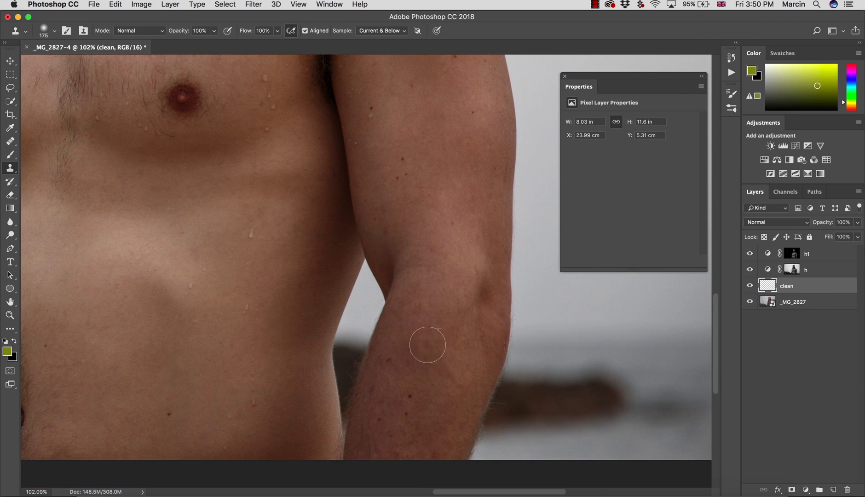
- Clone out the dark spots on the forearm and check the retouched skin in the full image
alt+click(414, 368)
click(406, 344)
alt+click(430, 408)
key(z)
scroll(460, 302, down, 5)
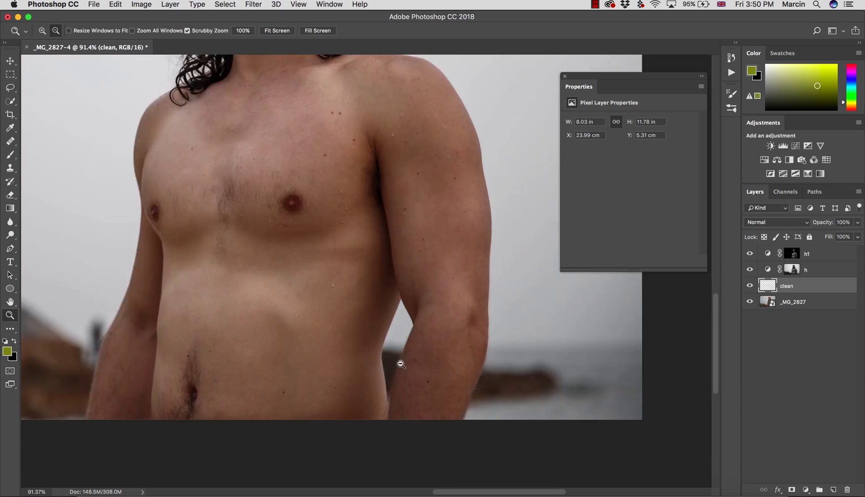
scroll(460, 302, up, 4)
scroll(460, 302, down, 2)
key(s)
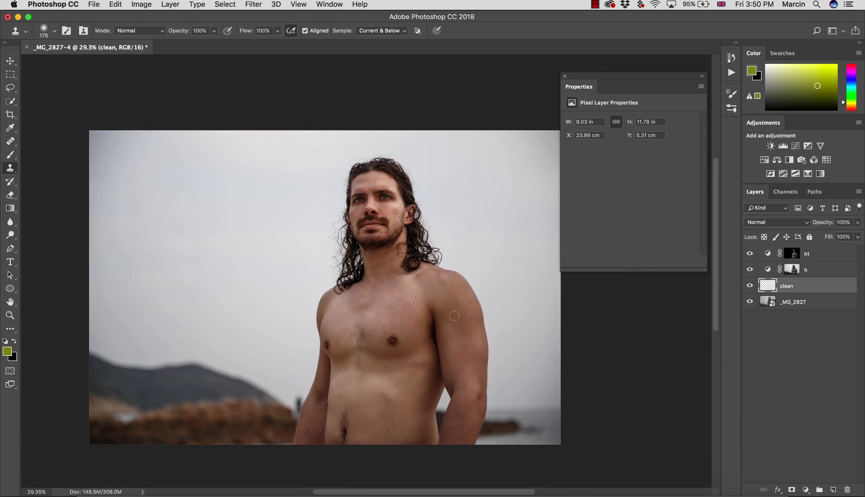
scroll(448, 313, down, 1)
- Lower the upper midtone point of the "h1" RGB curve slightly and compare the image with the layer hidden and shown
click(798, 258)
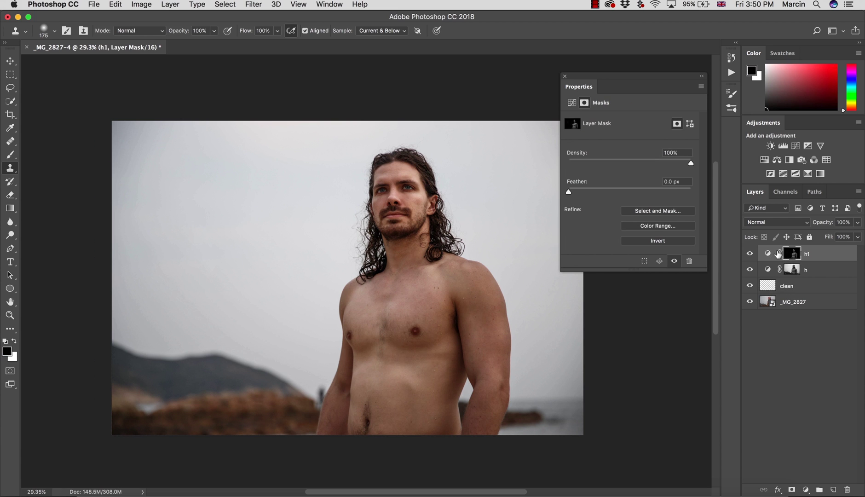
click(767, 254)
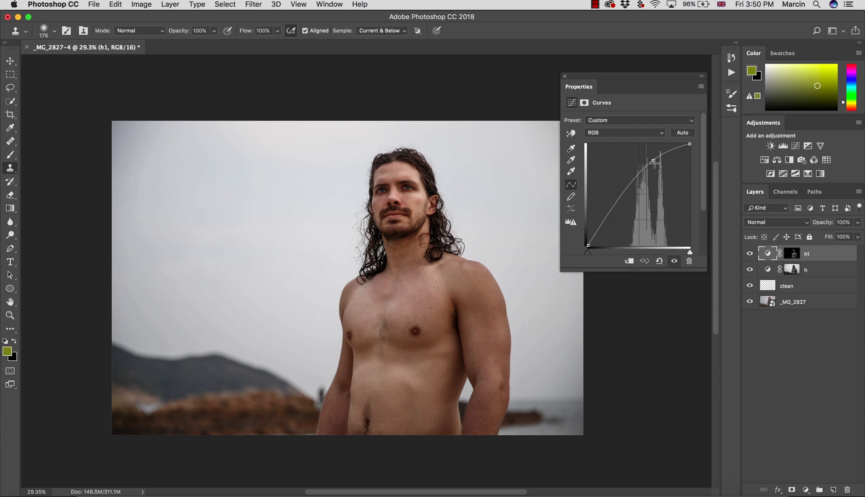
drag(654, 165, 659, 167)
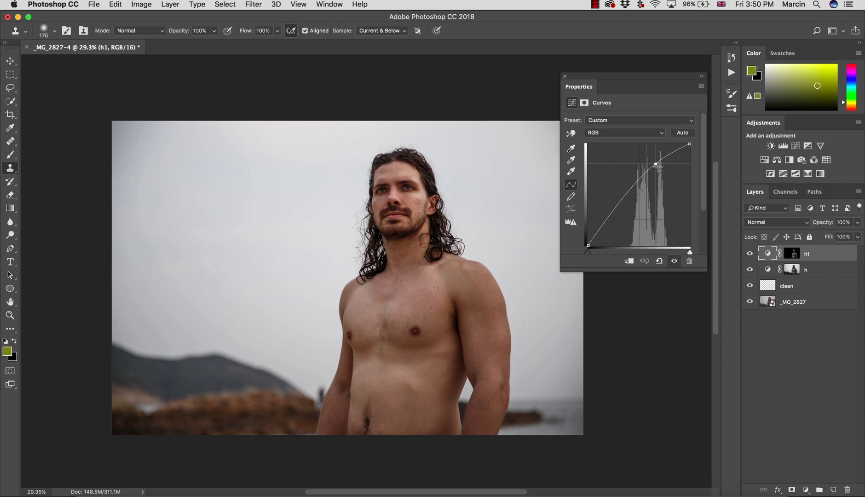
click(749, 254)
click(750, 253)
click(564, 77)
- Group the "h1" and "h" Curves layers, name the group "c" and look at its contents
shift+click(810, 269)
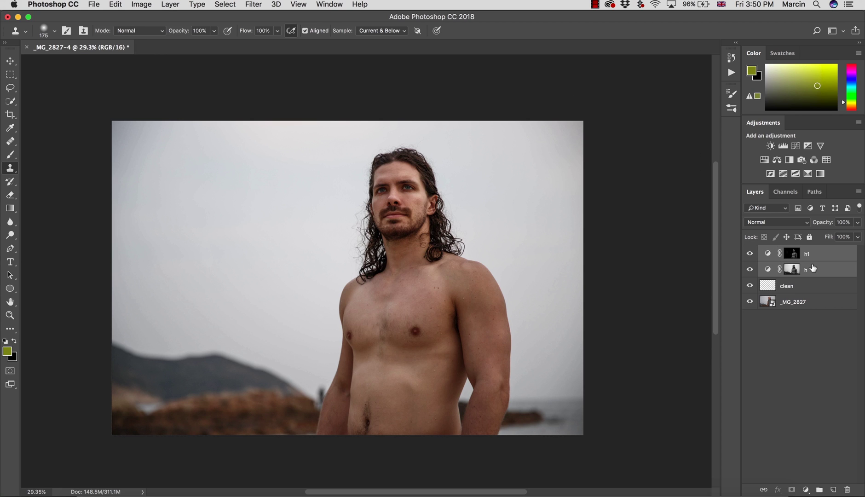
key(super+g)
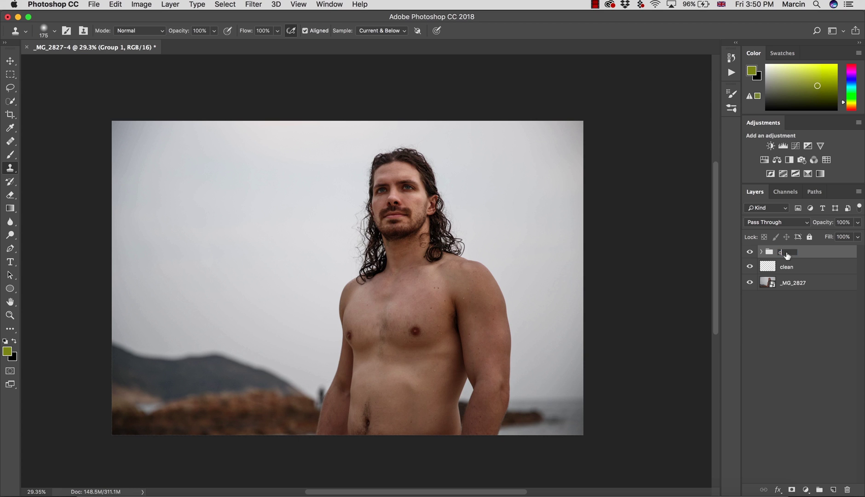
key(Return)
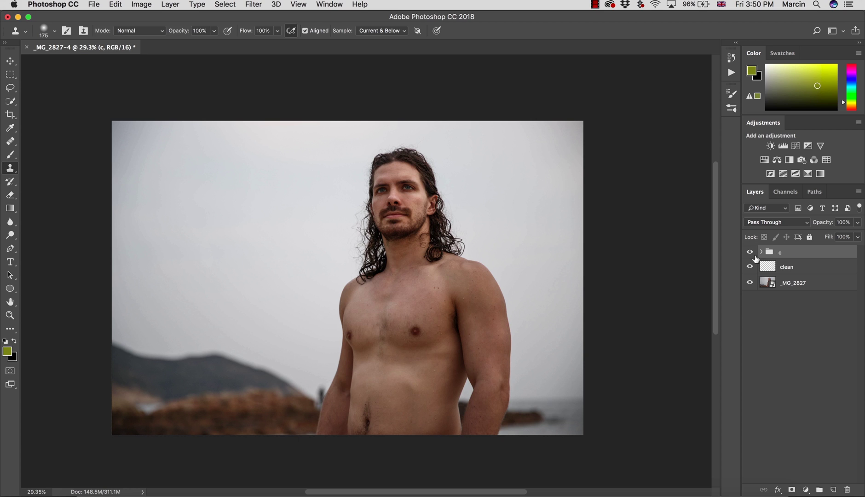
click(761, 252)
click(761, 252)
- Clone over the uneven skin on the front of the shoulder on the "clean" layer
click(767, 266)
drag(488, 246, 414, 305)
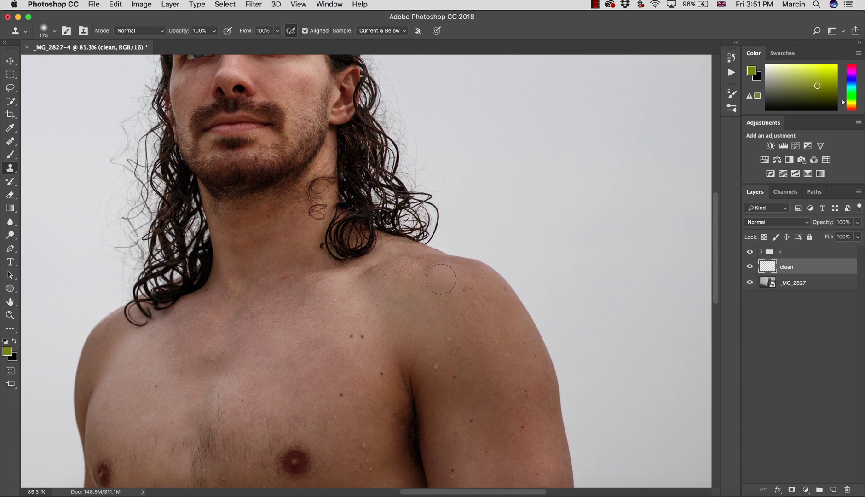
drag(425, 319, 463, 329)
scroll(458, 326, down, 2)
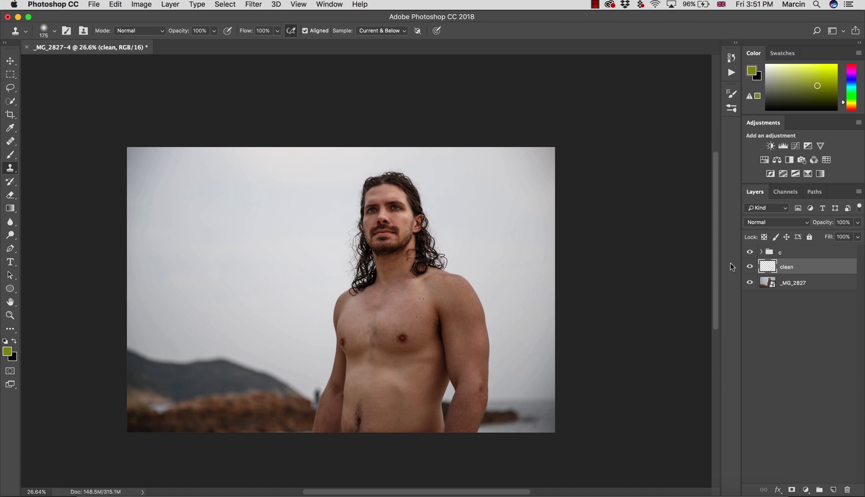
- Add a Curves adjustment layer above group "c" and name it "sky"
click(777, 258)
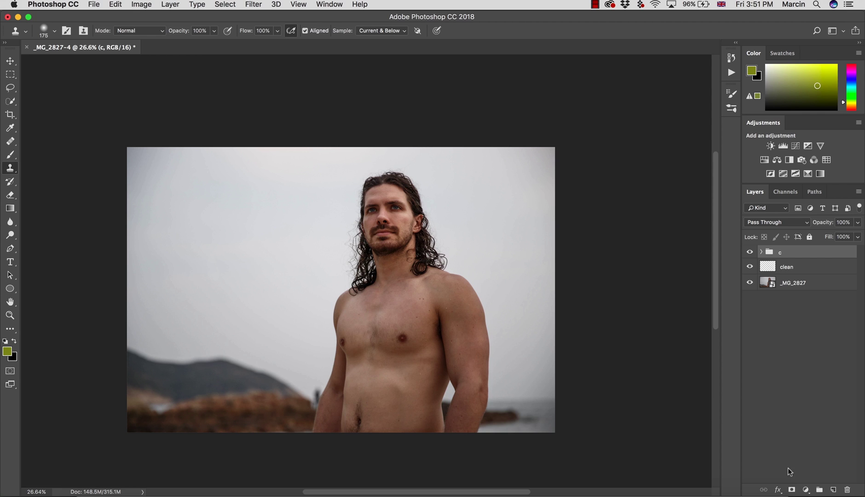
click(806, 490)
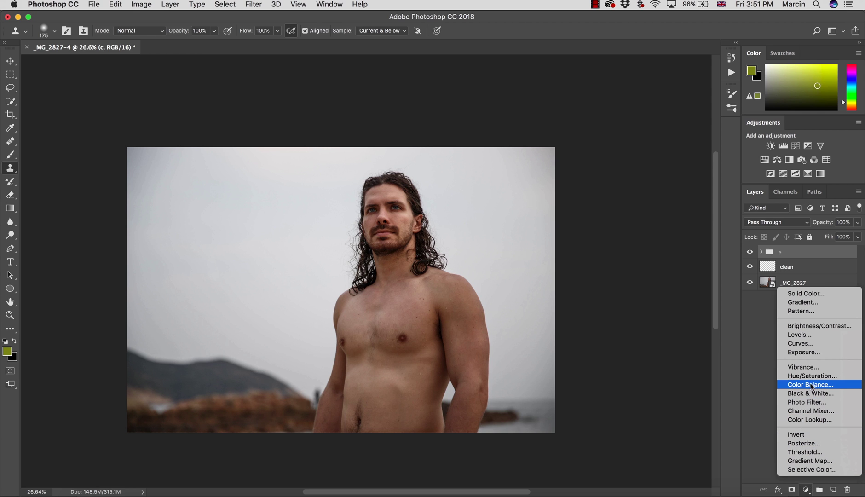
click(801, 343)
double_click(807, 255)
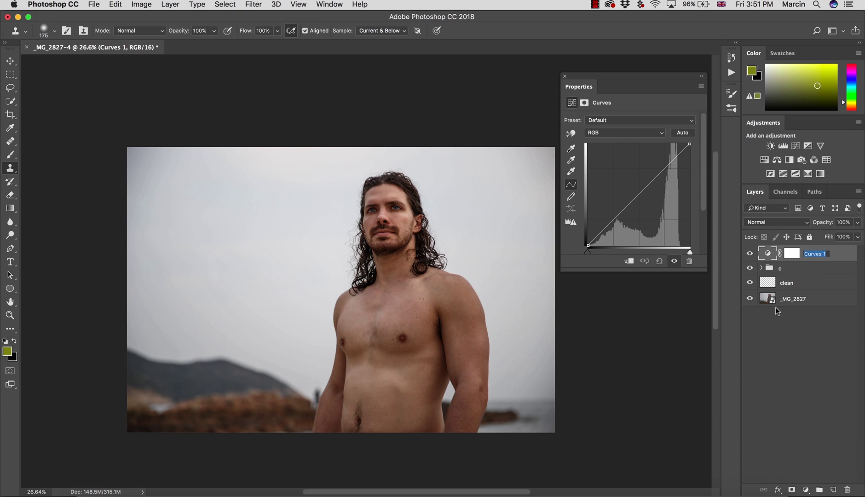
text(sky)
key(Return)
- Start a Color Range selection for the "sky" layer mask using Sampled Colors and sample the sky near the upper edge
click(798, 256)
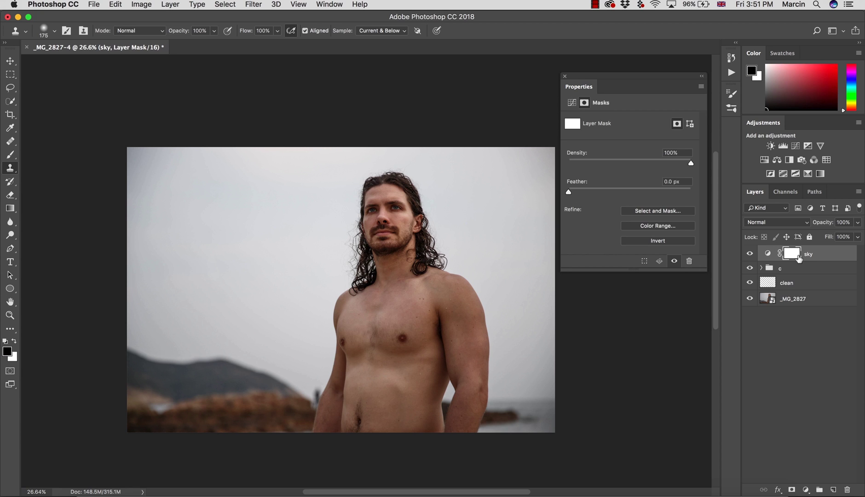
click(229, 6)
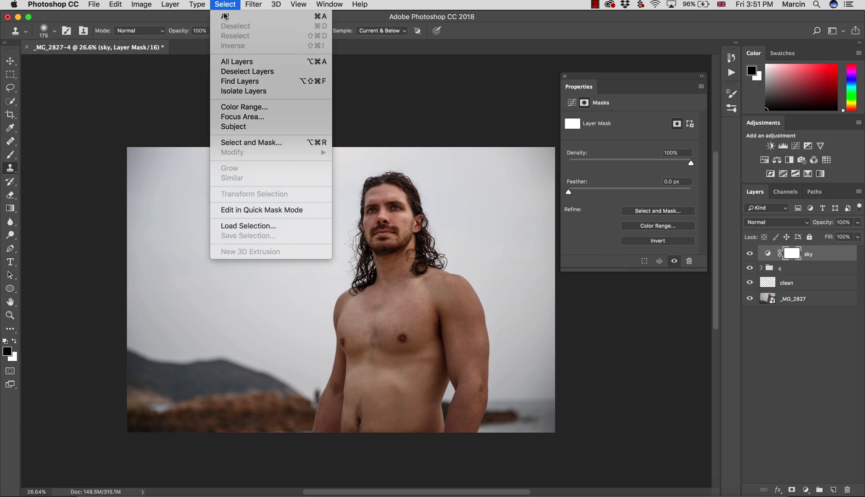
click(221, 107)
click(132, 83)
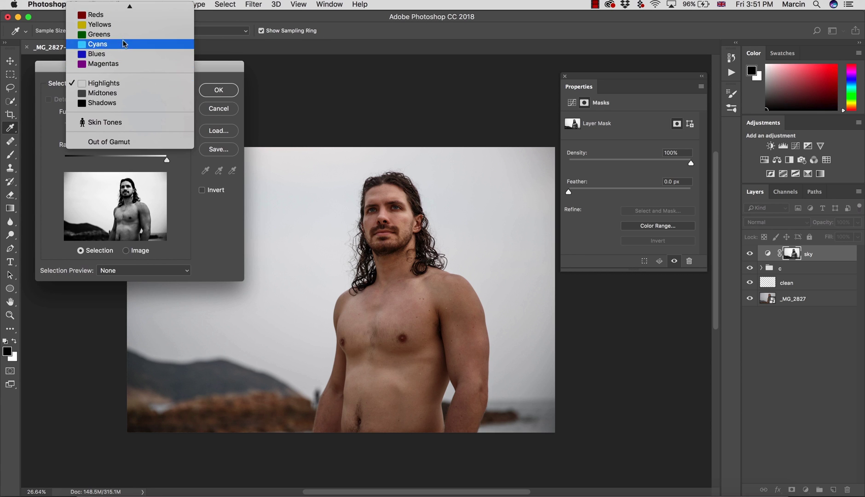
click(140, 8)
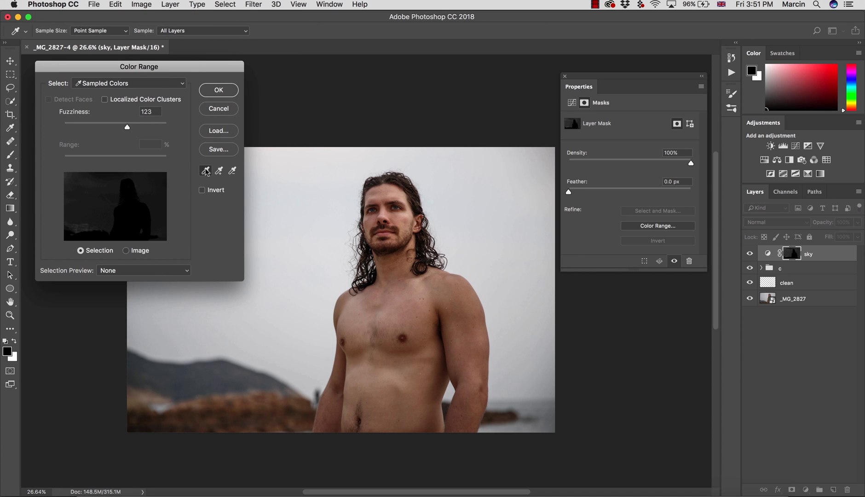
click(276, 156)
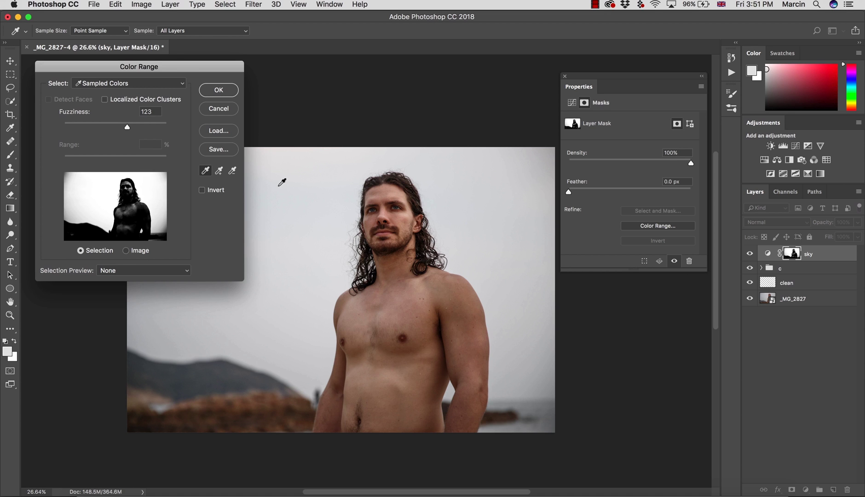
drag(172, 62, 114, 197)
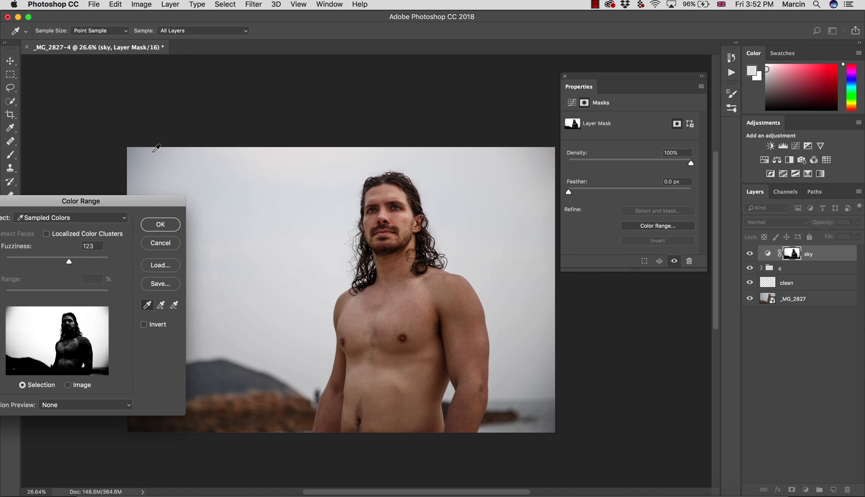
click(162, 156)
click(279, 154)
- Add further sky tones to the Color Range sample, set Fuzziness to 81 and apply it to the "sky" mask
click(160, 304)
click(218, 210)
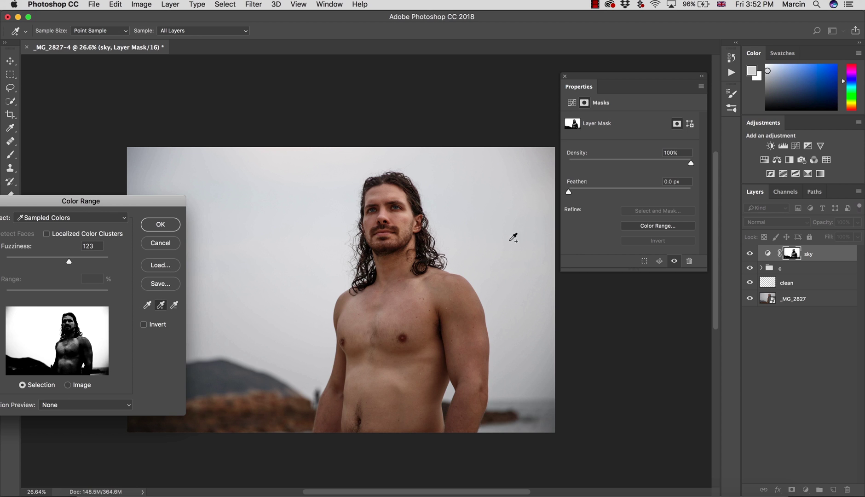
click(532, 206)
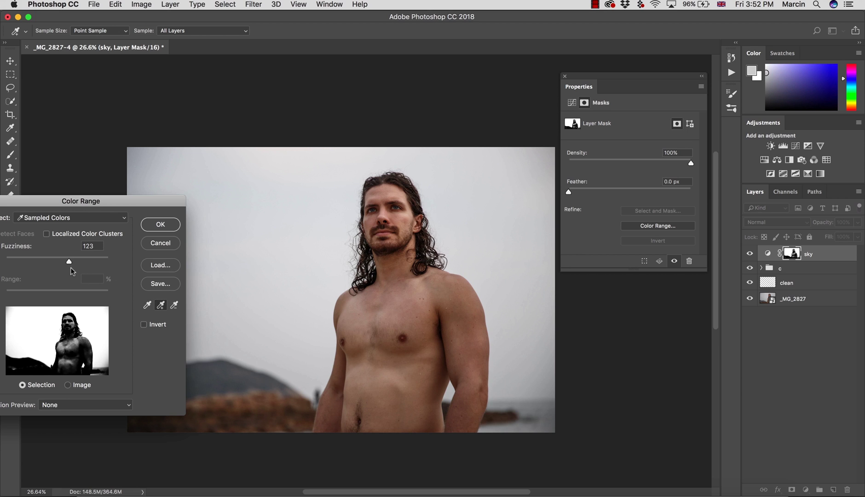
click(137, 149)
drag(68, 262, 47, 259)
click(147, 224)
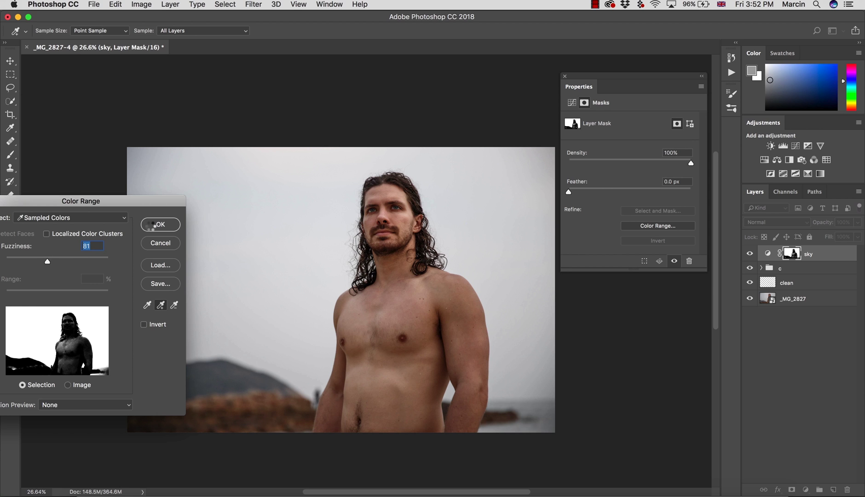
- Display the "sky" layer mask and paint black over the grey face, neck and chest with the Brush tool
alt+click(790, 253)
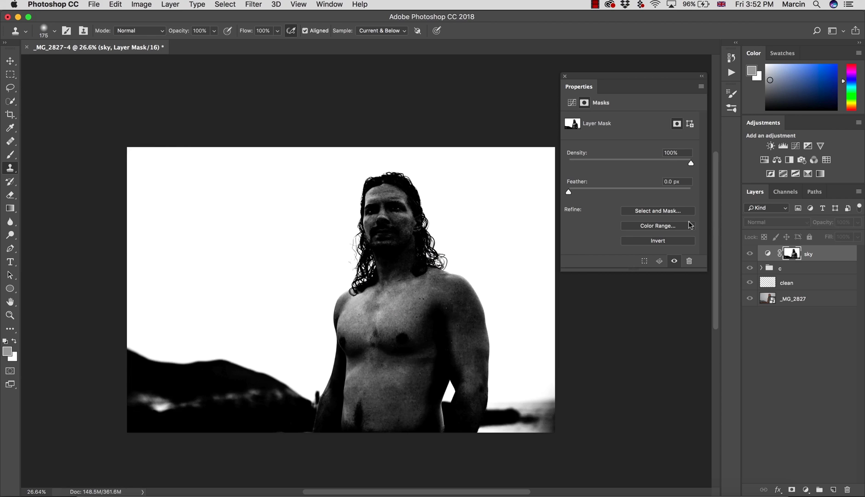
key(b)
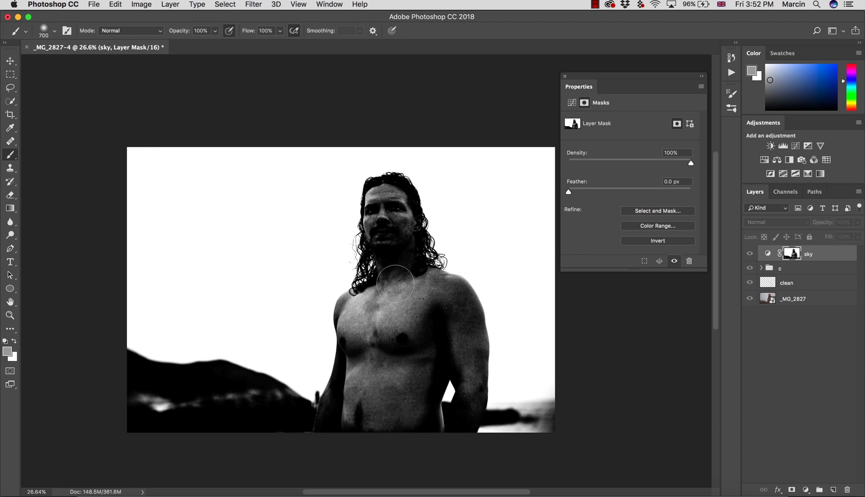
key(d)
mouse_move(391, 222)
mouse_down()
mouse_move(386, 198)
mouse_move(404, 195)
mouse_move(392, 198)
mouse_move(379, 183)
mouse_move(373, 252)
mouse_move(377, 243)
mouse_move(382, 256)
mouse_move(380, 248)
mouse_move(401, 256)
mouse_move(420, 297)
mouse_move(418, 265)
mouse_move(406, 291)
mouse_move(402, 416)
mouse_move(429, 345)
mouse_move(419, 406)
mouse_move(394, 435)
mouse_move(392, 342)
mouse_move(384, 332)
mouse_move(365, 429)
mouse_move(387, 291)
mouse_move(350, 430)
mouse_move(357, 353)
mouse_move(351, 390)
mouse_move(341, 379)
mouse_move(329, 402)
mouse_move(357, 335)
mouse_move(353, 321)
mouse_move(346, 337)
mouse_move(351, 307)
mouse_move(382, 300)
mouse_move(361, 303)
mouse_move(364, 291)
mouse_move(341, 312)
mouse_move(347, 301)
mouse_move(358, 308)
mouse_move(332, 304)
mouse_up()
key(bracketleft)
key(bracketleft)
key(bracketleft)
key(bracketleft)
key(bracketleft)
key(super+z)
mouse_move(441, 299)
mouse_down()
mouse_move(423, 324)
mouse_move(419, 368)
mouse_move(399, 406)
mouse_move(391, 333)
mouse_move(361, 438)
mouse_move(356, 361)
mouse_move(348, 387)
mouse_move(345, 380)
mouse_move(409, 306)
mouse_move(380, 316)
mouse_move(393, 300)
mouse_move(413, 298)
mouse_move(402, 260)
mouse_move(378, 318)
mouse_move(384, 267)
mouse_move(369, 313)
mouse_move(364, 303)
mouse_move(352, 312)
mouse_move(346, 338)
mouse_move(340, 312)
mouse_move(343, 350)
mouse_move(352, 292)
mouse_move(342, 323)
mouse_move(352, 296)
mouse_move(340, 309)
mouse_move(341, 324)
mouse_move(351, 323)
mouse_move(349, 299)
mouse_up()
key(bracketleft)
key(bracketleft)
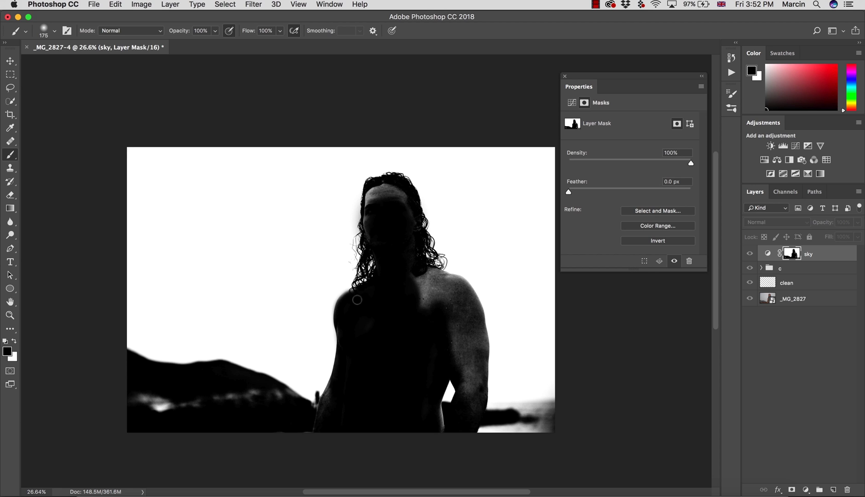
- Paint black over the remaining grey shoulder, arm and forehead areas of the man on the "sky" mask
mouse_move(423, 297)
mouse_down()
mouse_move(415, 269)
mouse_move(443, 291)
mouse_move(436, 275)
mouse_move(449, 293)
mouse_move(460, 351)
mouse_up()
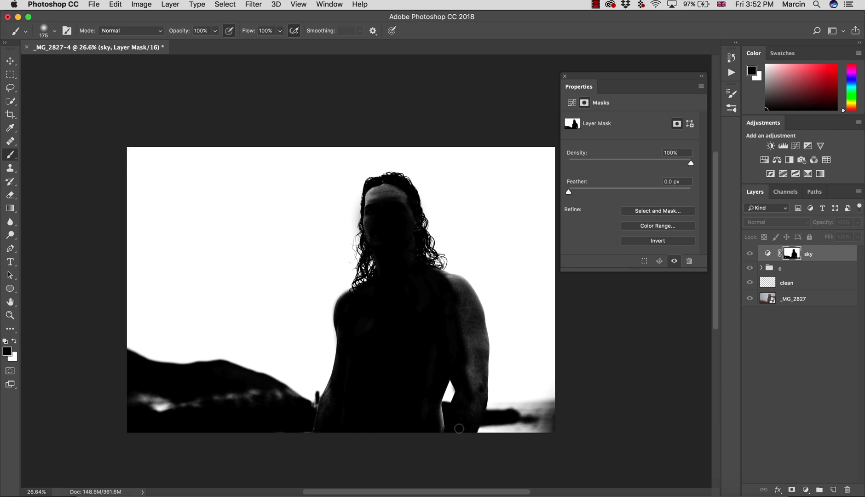
mouse_move(458, 428)
mouse_down()
mouse_move(449, 421)
mouse_move(441, 428)
mouse_up()
mouse_move(464, 359)
mouse_down()
mouse_move(453, 287)
mouse_move(429, 272)
mouse_move(464, 306)
mouse_move(481, 380)
mouse_move(477, 322)
mouse_move(457, 284)
mouse_move(444, 279)
mouse_move(479, 315)
mouse_move(475, 307)
mouse_move(459, 283)
mouse_move(467, 292)
mouse_move(436, 276)
mouse_move(470, 307)
mouse_move(478, 388)
mouse_move(406, 291)
mouse_move(386, 213)
mouse_move(391, 194)
mouse_move(402, 194)
mouse_move(412, 226)
mouse_move(388, 203)
mouse_move(384, 185)
mouse_move(367, 225)
mouse_move(373, 241)
mouse_move(390, 235)
mouse_up()
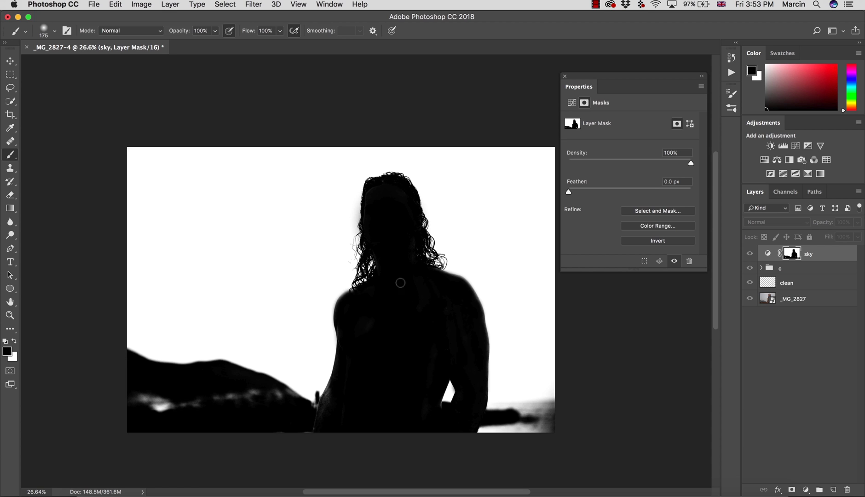
- Paint the light patches in the rocks below the hill black on the "sky" mask and return to the image view
key(bracketright)
key(bracketright)
mouse_move(138, 399)
mouse_down()
mouse_move(206, 409)
mouse_move(199, 425)
mouse_move(194, 400)
mouse_move(280, 405)
mouse_up()
key(bracketright)
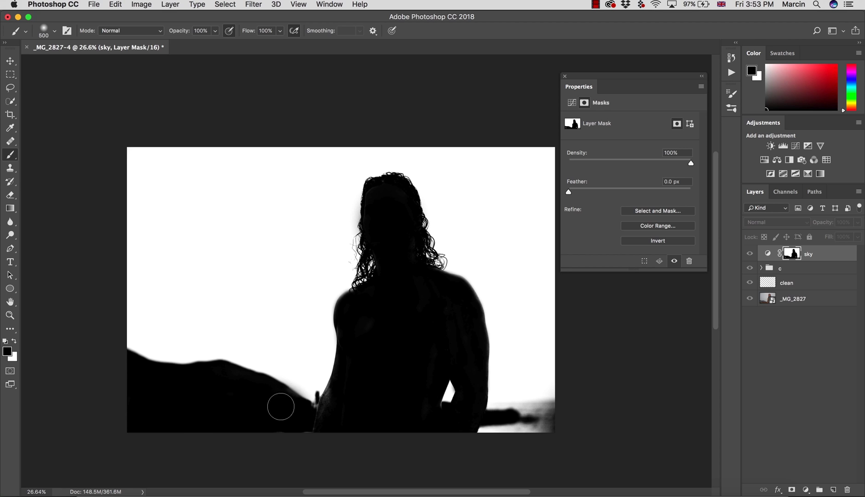
alt+click(796, 256)
- Lower the Red channel curve of the "sky" adjustment in the highlights to shift the sky toward cyan
click(767, 253)
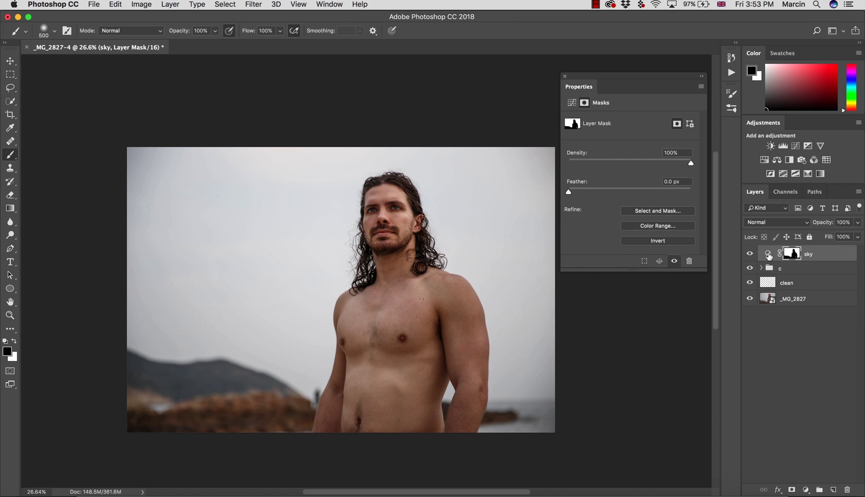
click(608, 131)
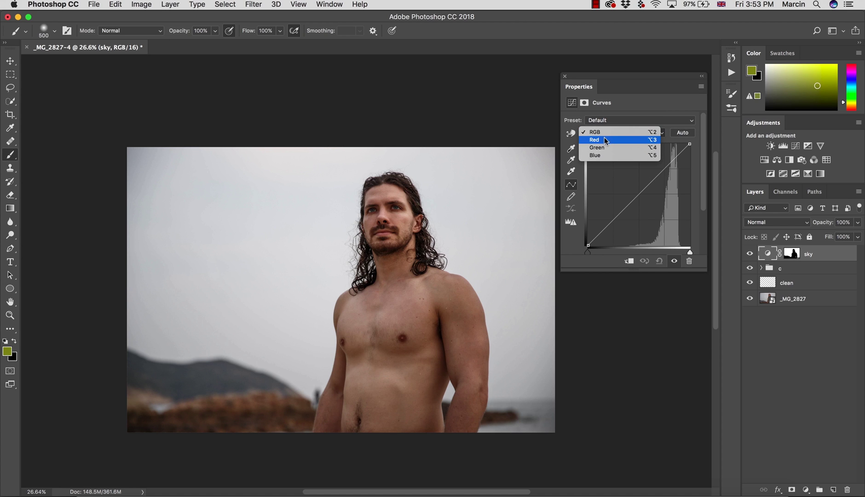
click(604, 138)
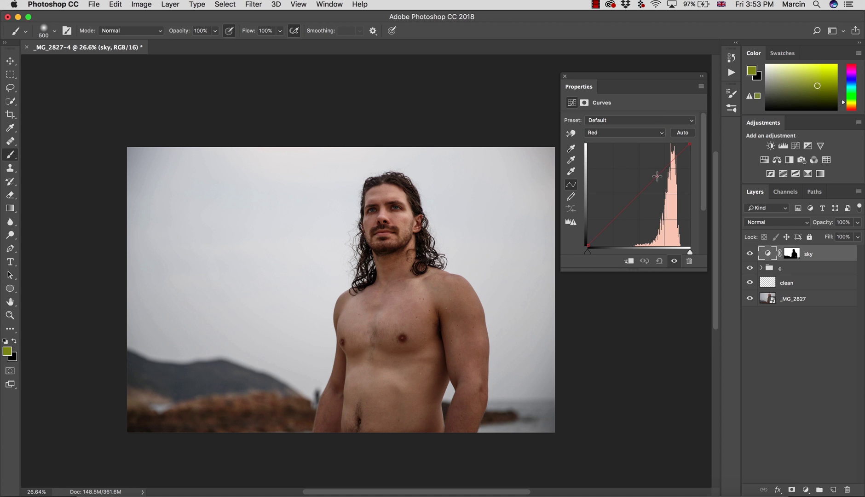
drag(657, 176, 659, 183)
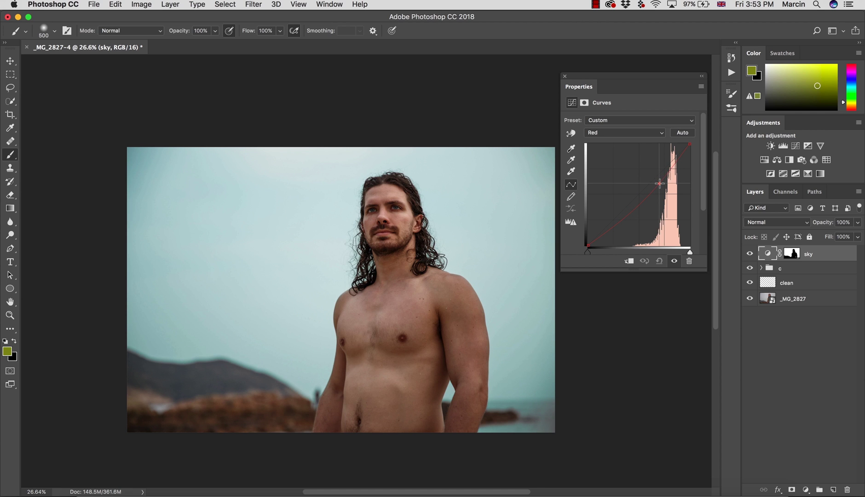
- Raise the Blue channel curve of the "sky" adjustment and compare the image with the layer hidden and shown
click(623, 136)
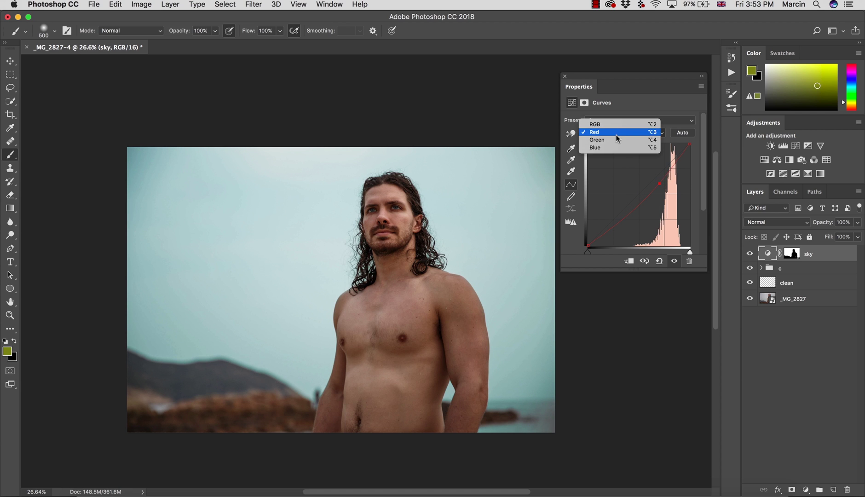
click(618, 140)
click(615, 134)
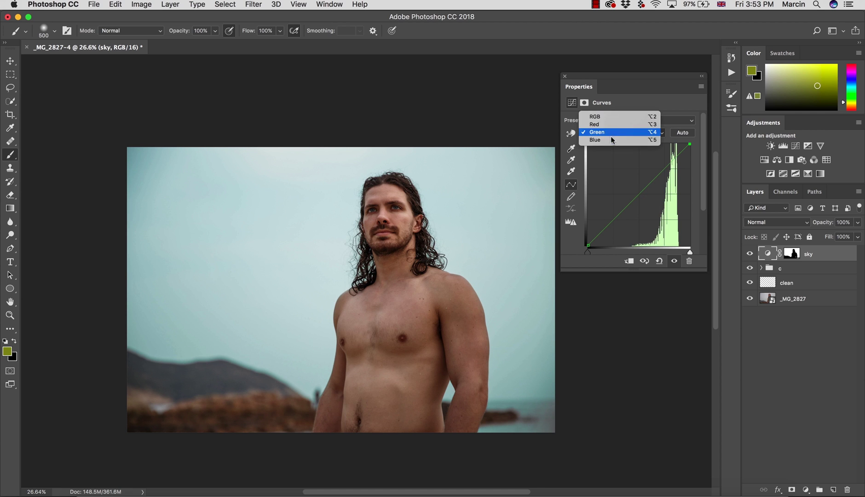
click(611, 143)
drag(650, 183, 648, 178)
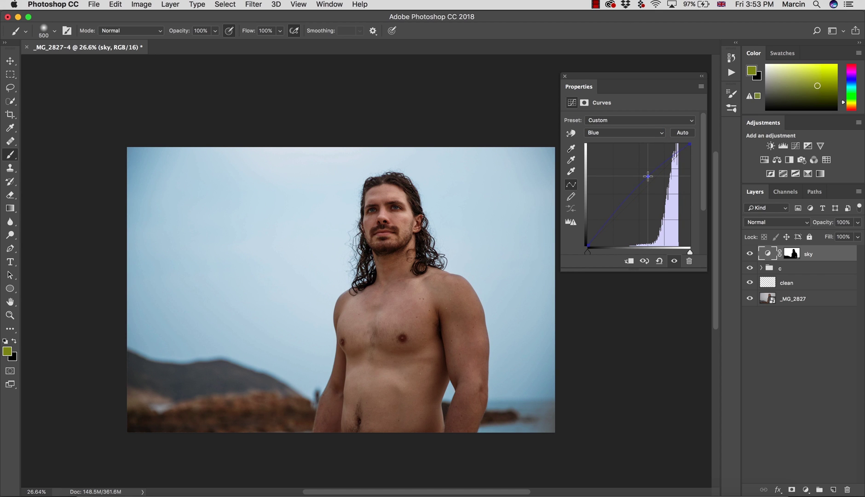
click(648, 176)
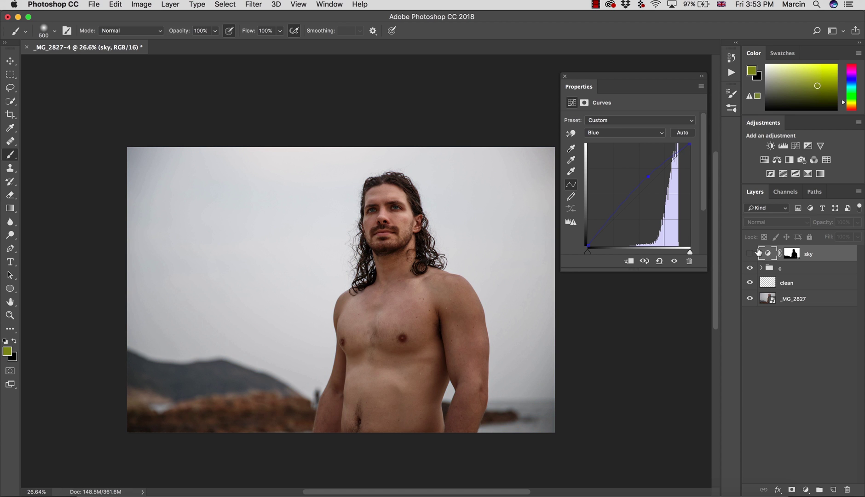
click(752, 254)
click(749, 254)
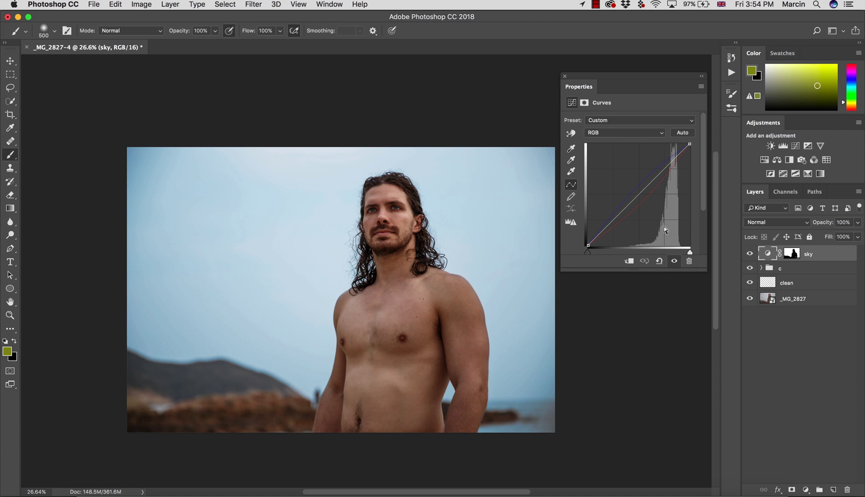
- Try adding a point to the RGB curve of the "sky" adjustment in the lighter tones
click(609, 135)
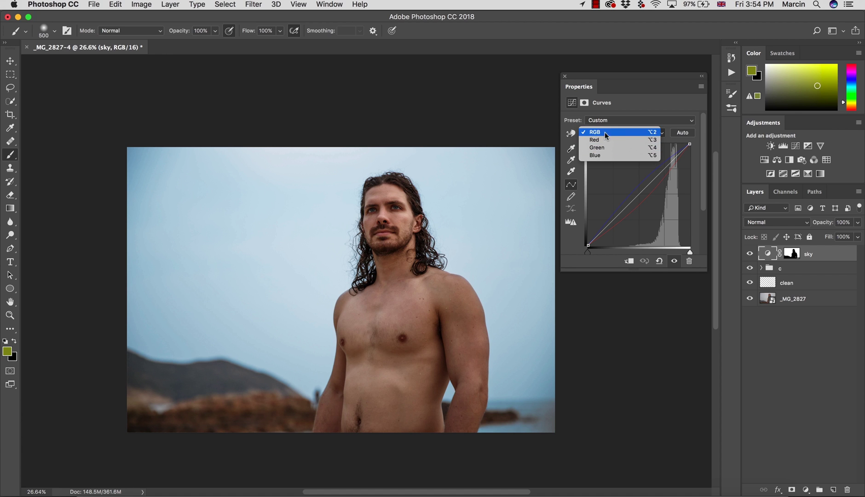
click(601, 131)
mouse_move(650, 183)
mouse_down()
mouse_move(664, 196)
mouse_move(653, 180)
mouse_up()
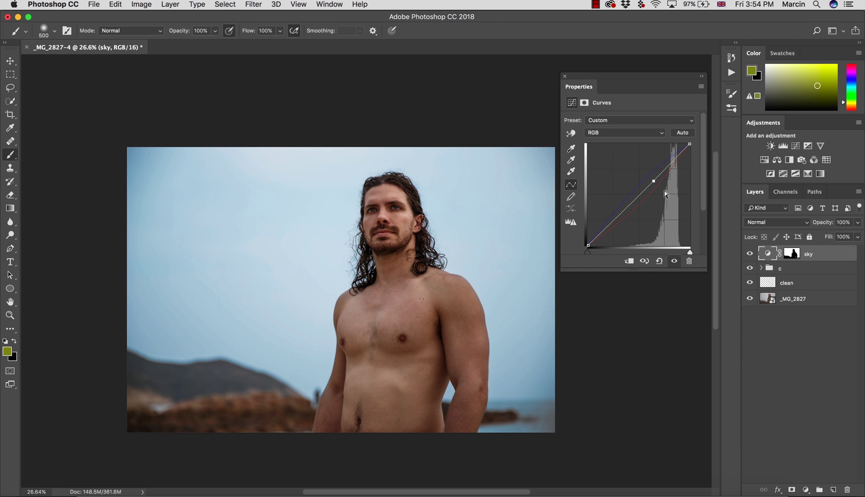
- Set the "sky" layer's blend mode to Color and compare the image with the layer hidden and shown
click(746, 223)
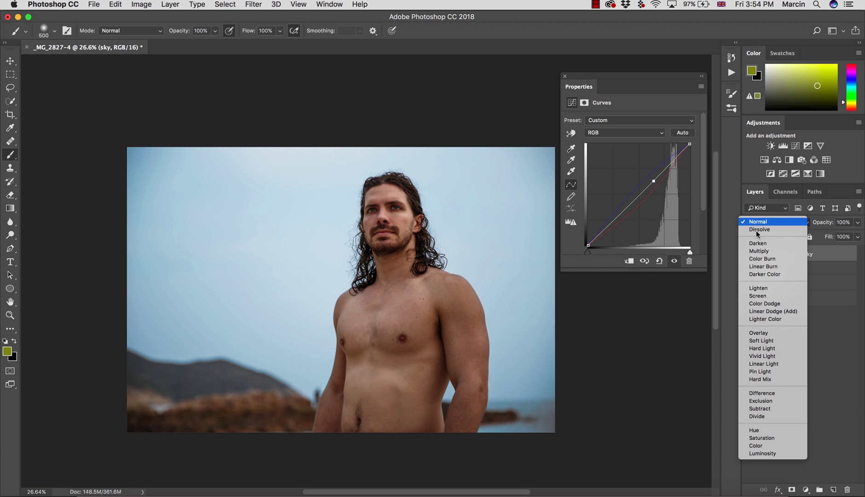
click(765, 445)
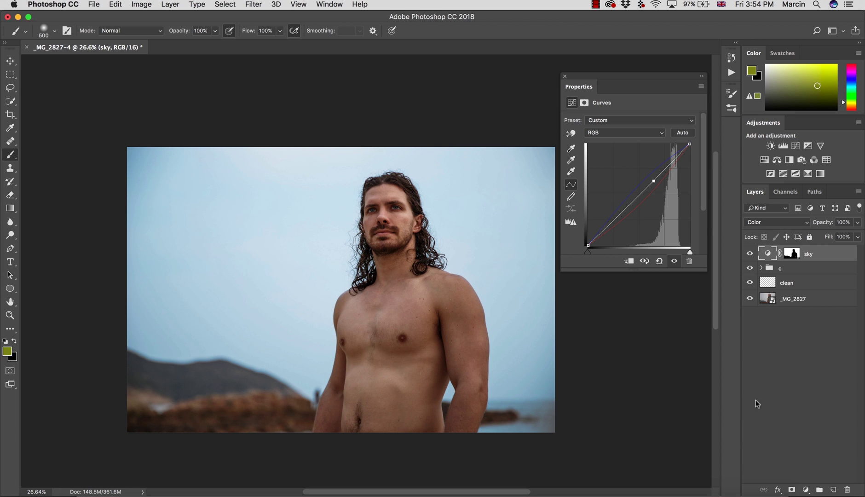
click(750, 254)
click(750, 254)
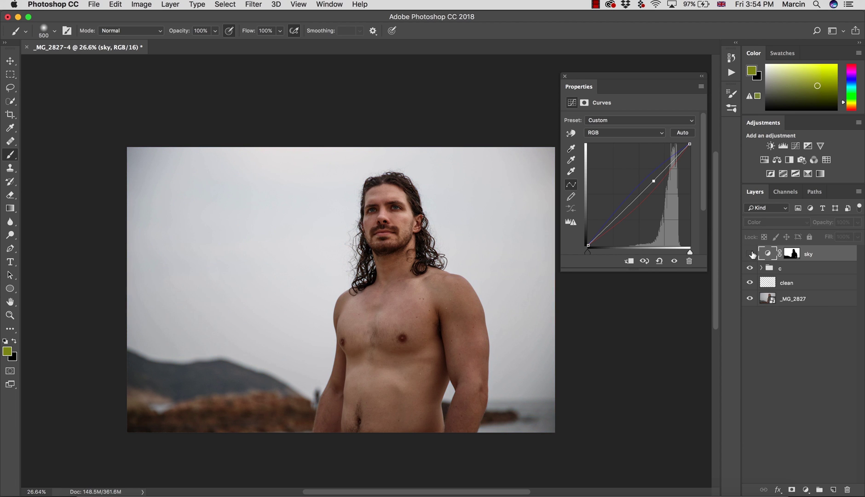
click(750, 253)
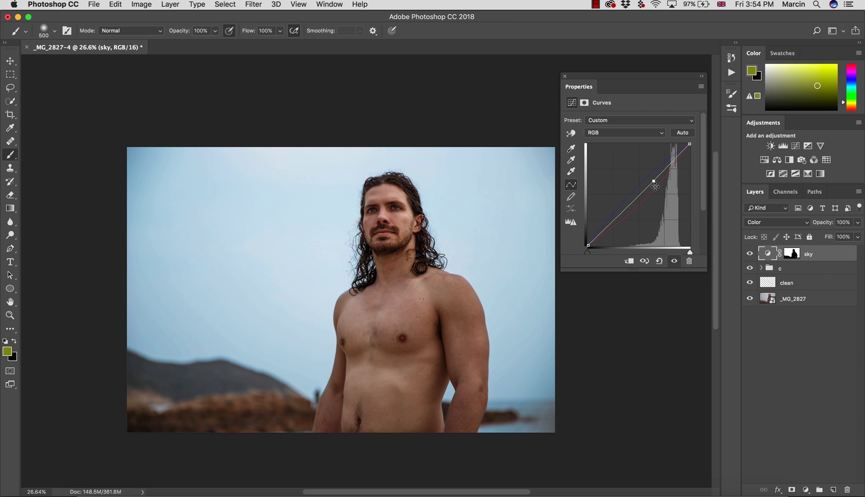
- Try darkening the sky with the RGB curve in Normal mode, remove the curve point and restore the Color blend mode
click(748, 223)
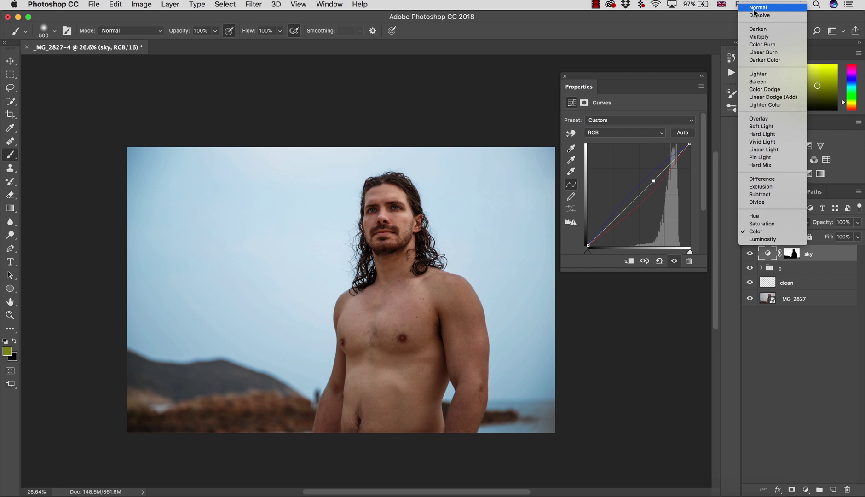
click(755, 8)
drag(653, 181, 658, 184)
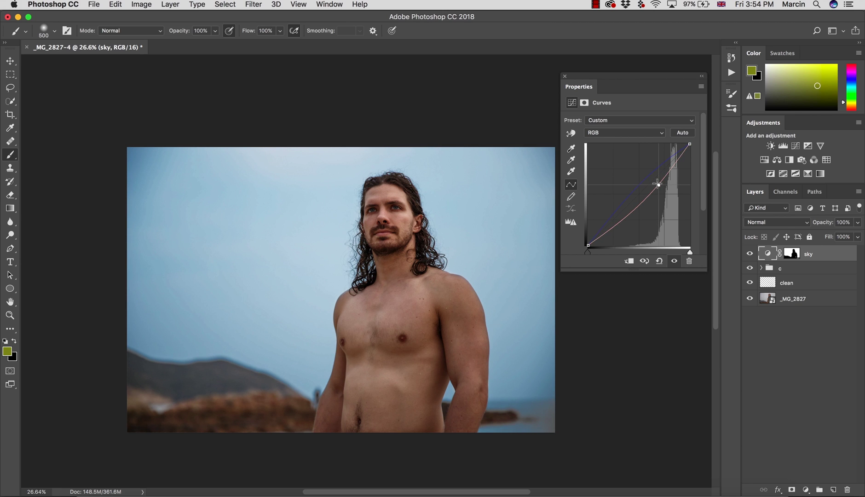
drag(658, 185, 643, 261)
click(756, 222)
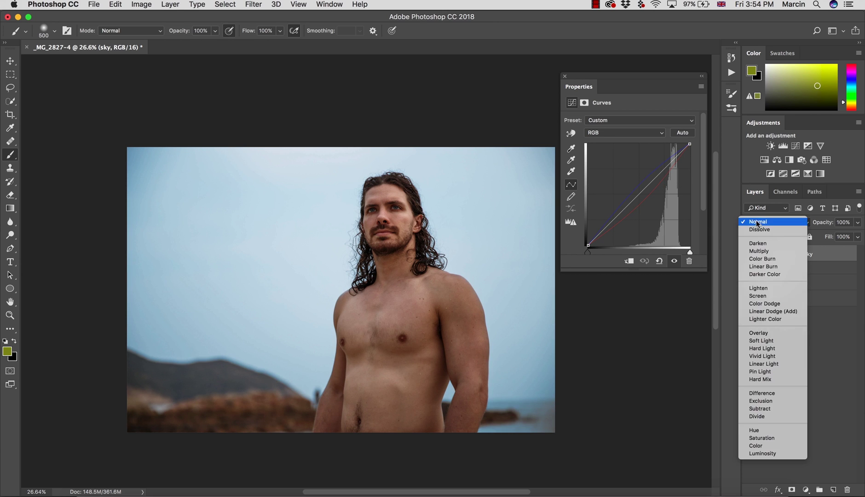
click(755, 446)
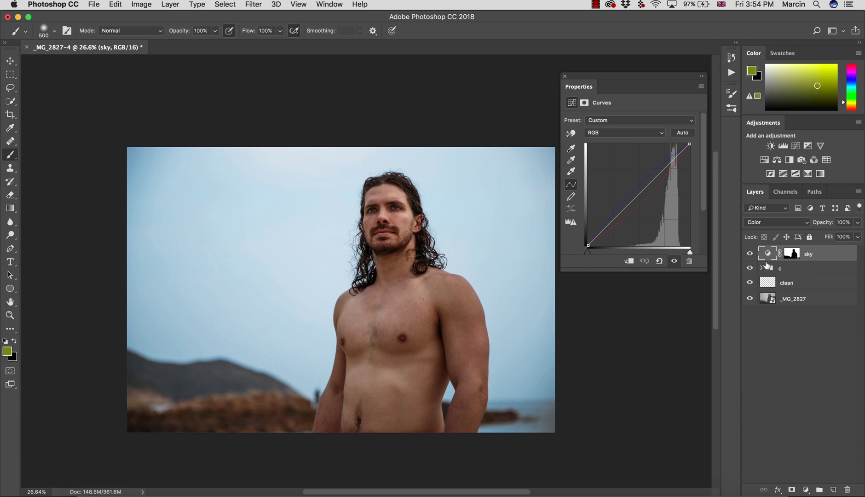
click(748, 253)
click(749, 253)
- Add a Color Balance adjustment layer above "sky" and name it "t"
click(805, 490)
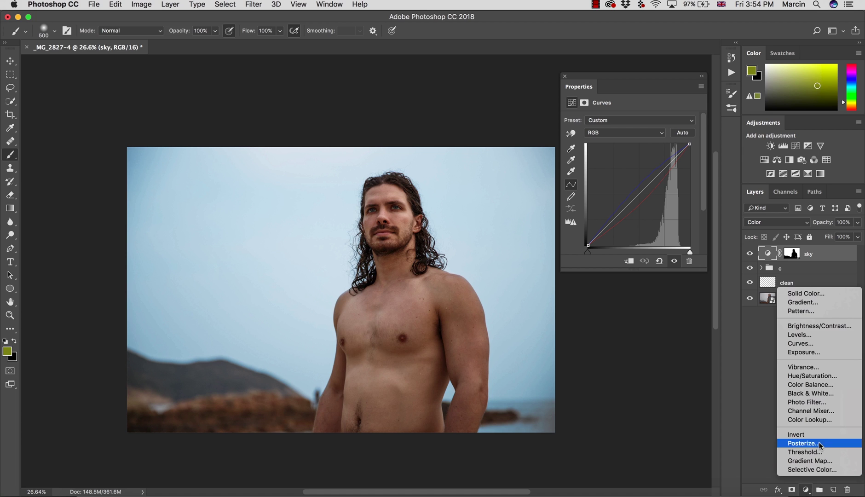
click(814, 385)
double_click(811, 253)
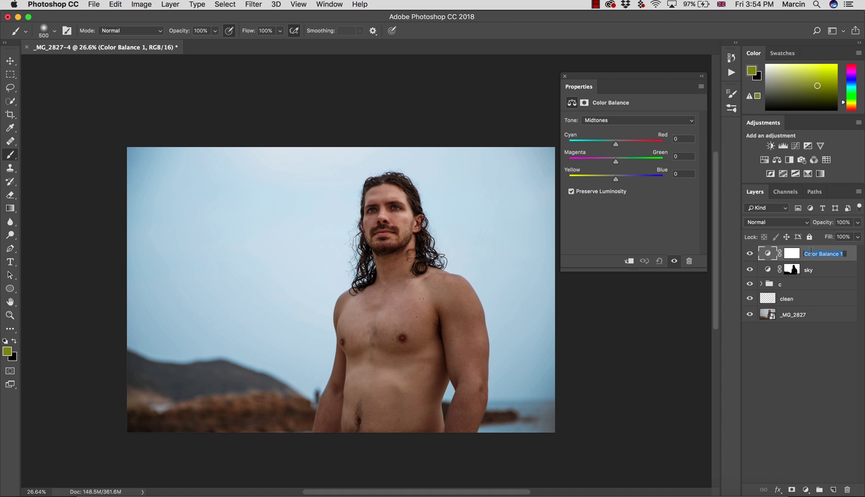
key(Return)
key(t)
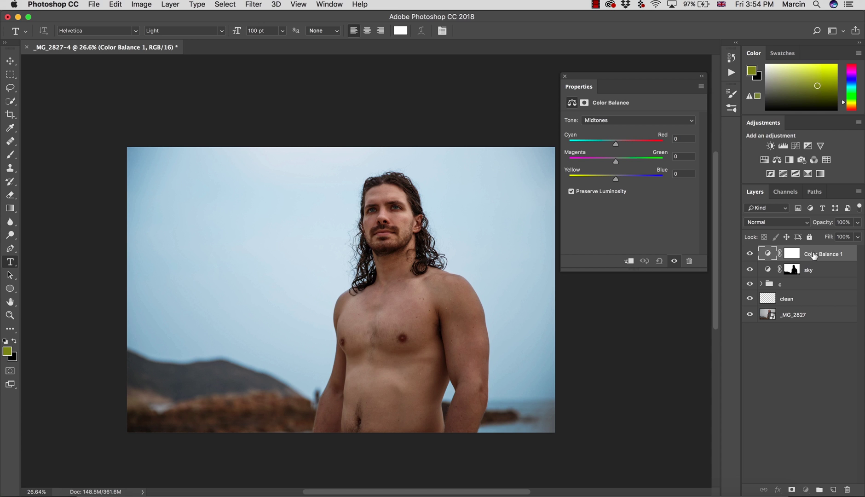
double_click(813, 254)
text(t)
key(Return)
- Set the blend mode of the "t" layer to Color
click(793, 253)
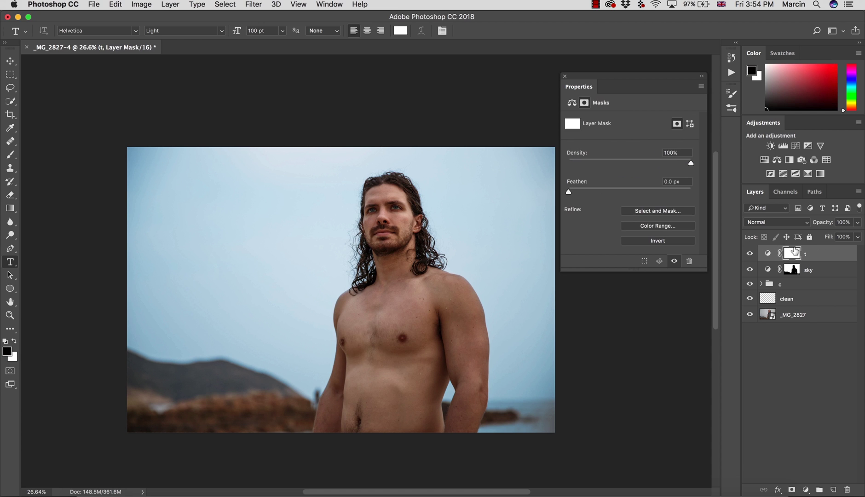
click(773, 224)
click(764, 444)
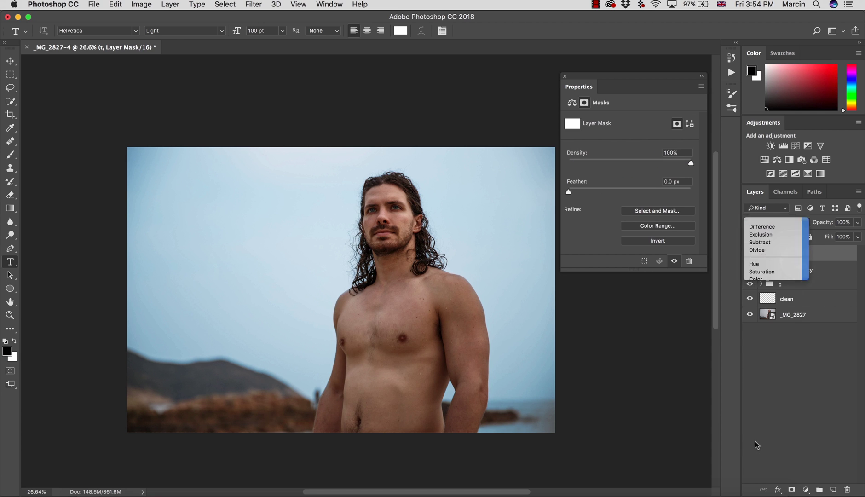
click(768, 225)
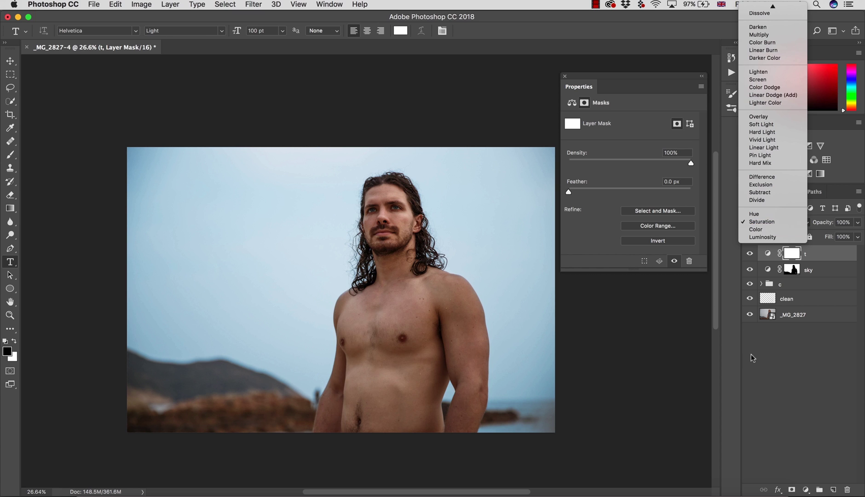
click(760, 226)
- Shift the Shadows of the "t" Color Balance slightly toward red, set Yellow–Blue to -3 and compare with the layer hidden
click(573, 103)
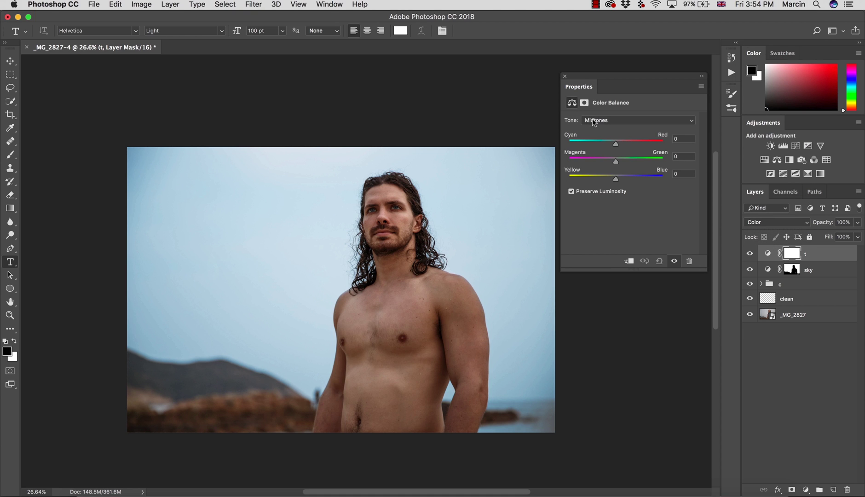
click(600, 121)
click(598, 111)
drag(616, 142, 616, 143)
drag(617, 180, 612, 180)
click(681, 175)
double_click(679, 174)
text(-3)
click(749, 253)
click(748, 253)
- Set the Highlights of the "t" Color Balance to -8 Cyan–Red and +4 Yellow–Blue, comparing with the layer hidden
click(602, 121)
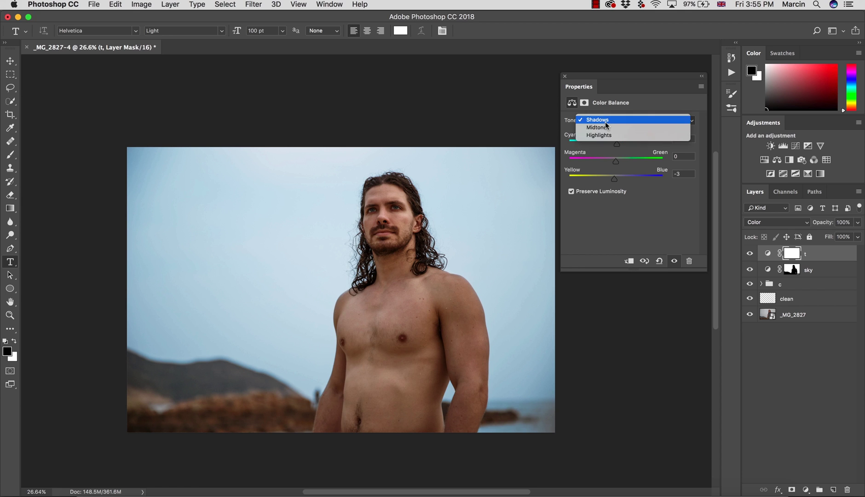
click(605, 133)
drag(614, 144, 610, 144)
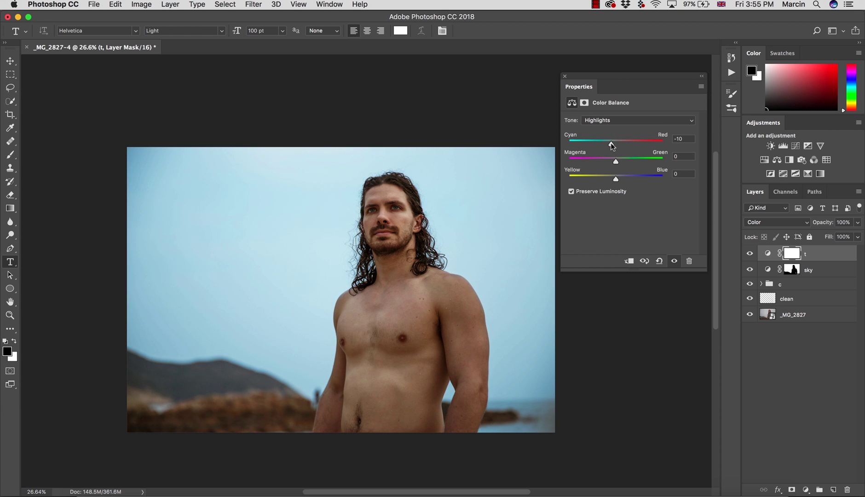
drag(616, 179, 618, 179)
click(750, 253)
click(679, 140)
click(680, 173)
key(Down)
click(746, 253)
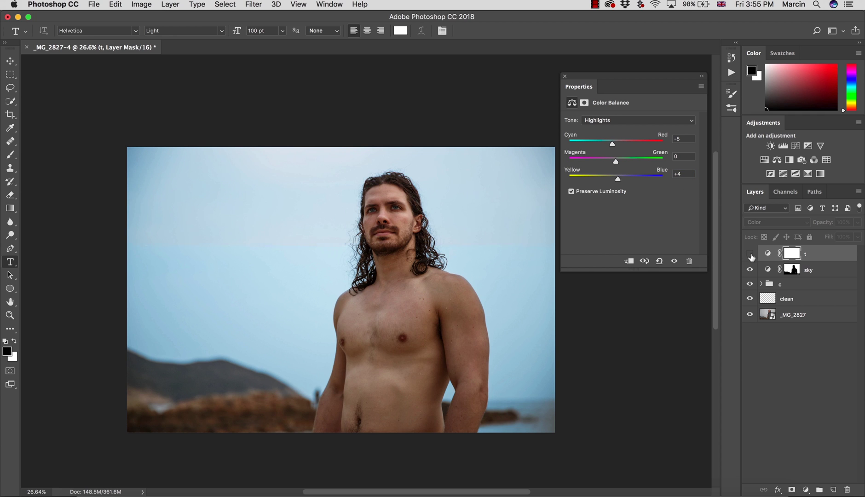
- Show the "t" Color Balance layer again and group it with "sky" in a group named "t"
click(746, 253)
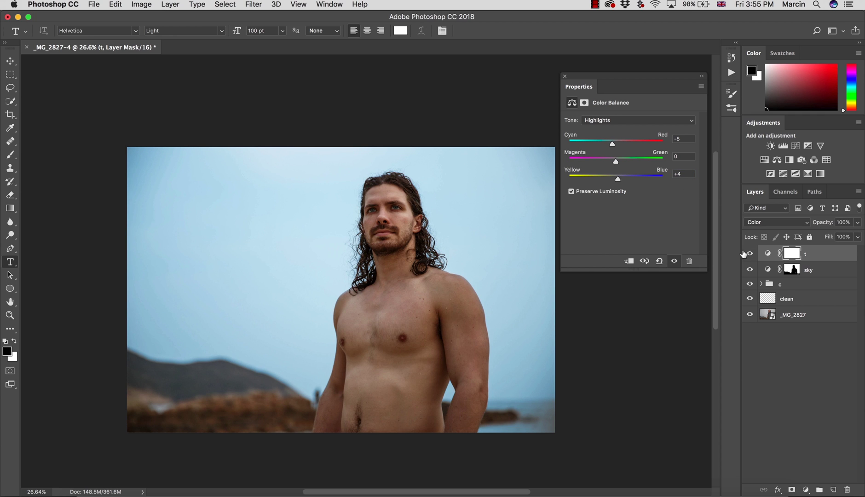
shift+click(813, 271)
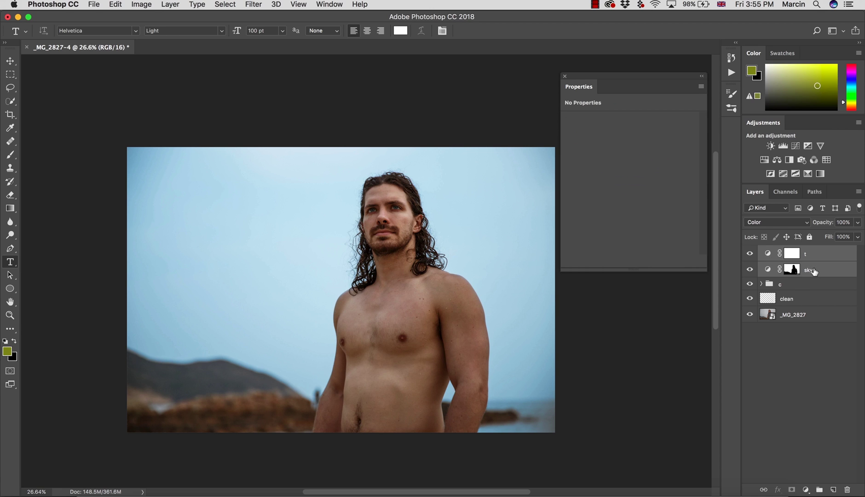
key(super+g)
double_click(786, 253)
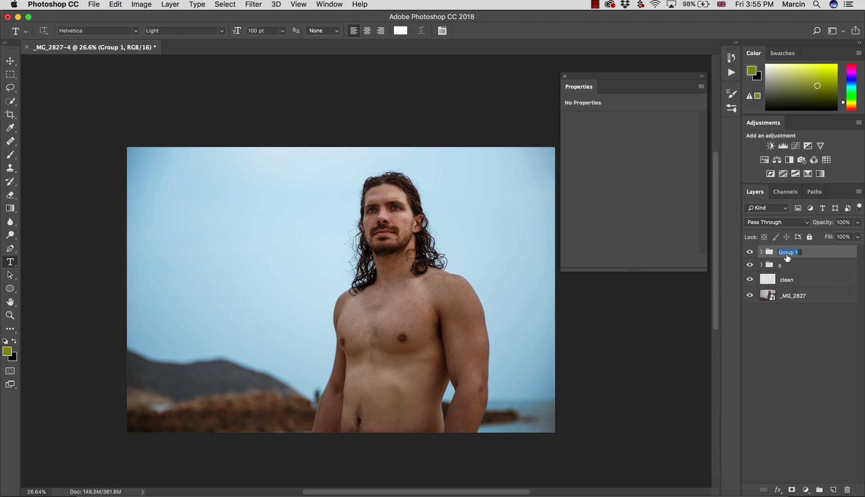
text(t)
key(Return)
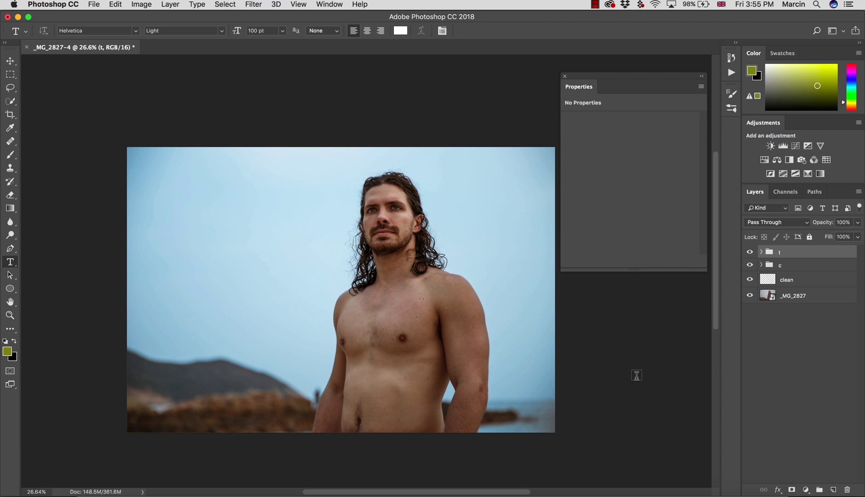
- Add a Curves adjustment layer above the "t" group and raise the upper part of the RGB curve to brighten the photo
click(10, 60)
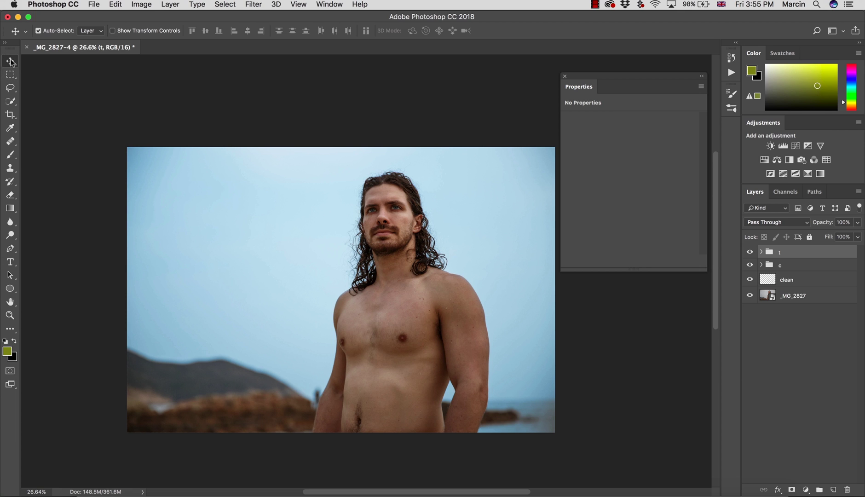
click(805, 489)
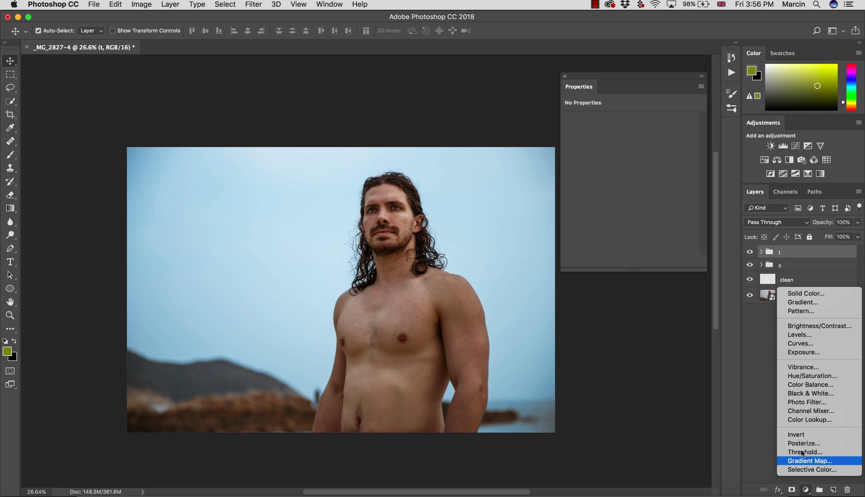
click(797, 344)
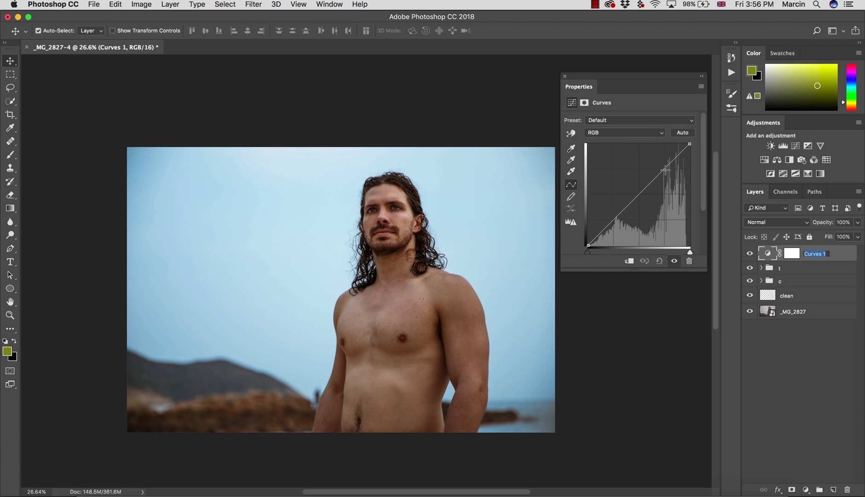
drag(665, 169, 662, 165)
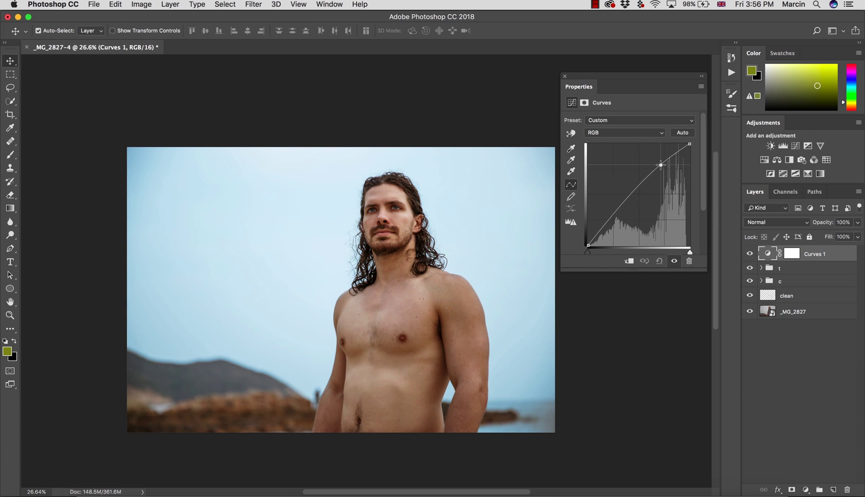
- Invert the new Curves layer's mask to black and rename the layer "vignette"
click(794, 253)
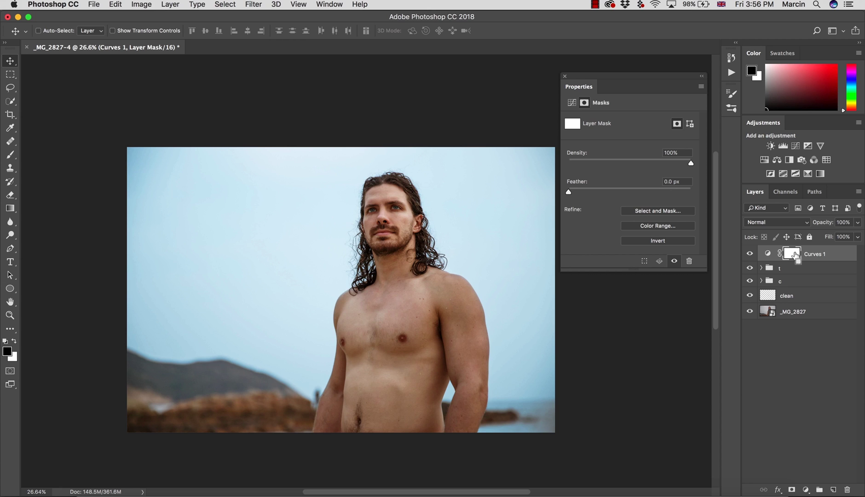
key(super+i)
double_click(815, 254)
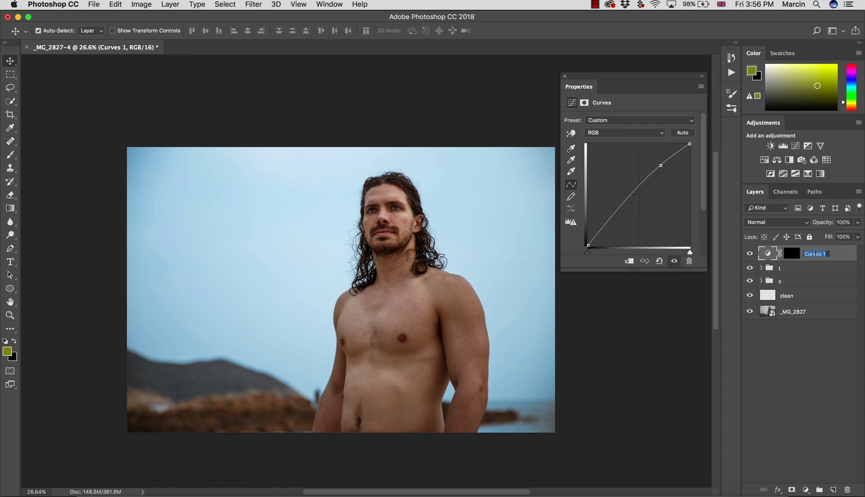
text(vignette)
key(Return)
- Paint white on the "vignette" mask with a 1500 px brush over the photo's dark corners to lighten them
click(787, 254)
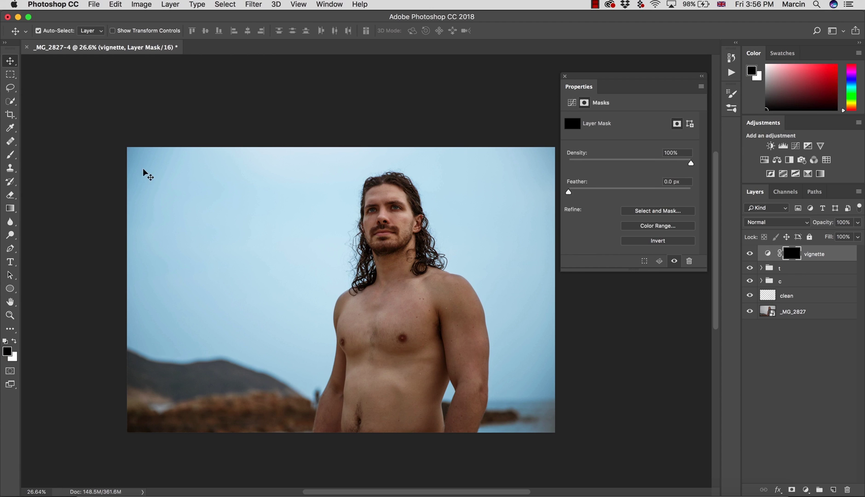
key(b)
key(x)
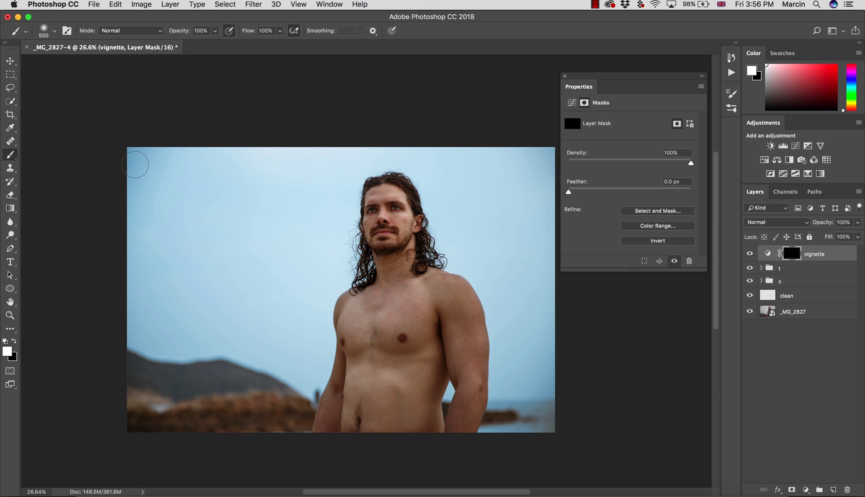
key(bracketright)
key(bracketright)
key(bracketright)
key(bracketright)
key(bracketright)
key(bracketright)
key(bracketright)
key(bracketright)
key(bracketright)
key(bracketright)
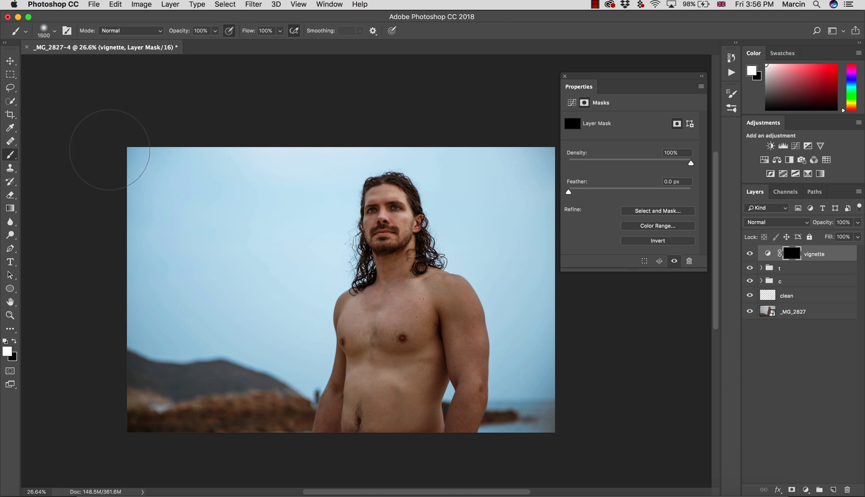
mouse_move(109, 149)
mouse_down()
mouse_move(165, 174)
mouse_move(526, 168)
mouse_move(550, 152)
mouse_move(533, 138)
mouse_move(553, 157)
mouse_up()
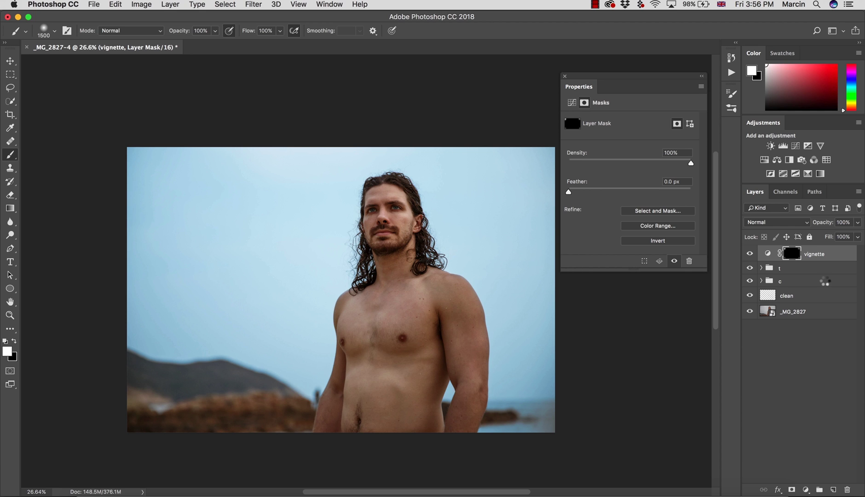
- Stamp all visible layers into a new top layer, name it "stamp" and convert it to a Smart Object
key(super+alt+shift+e)
double_click(798, 254)
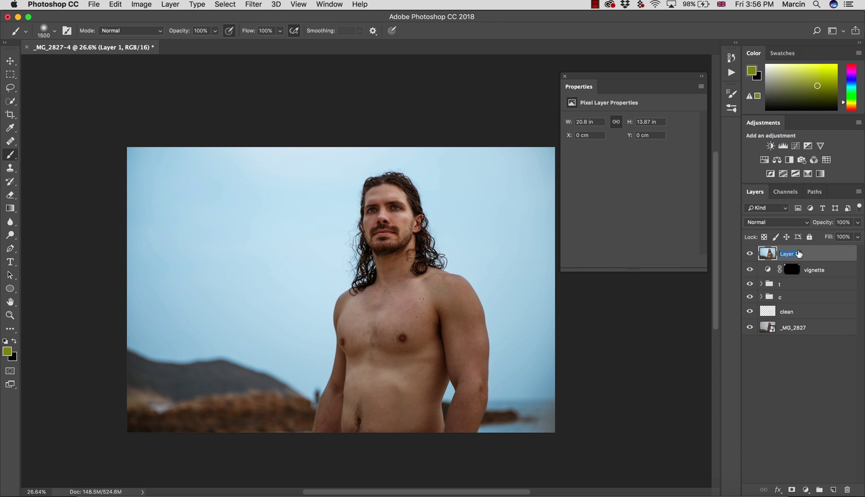
text(stamp)
key(Return)
right_click(801, 259)
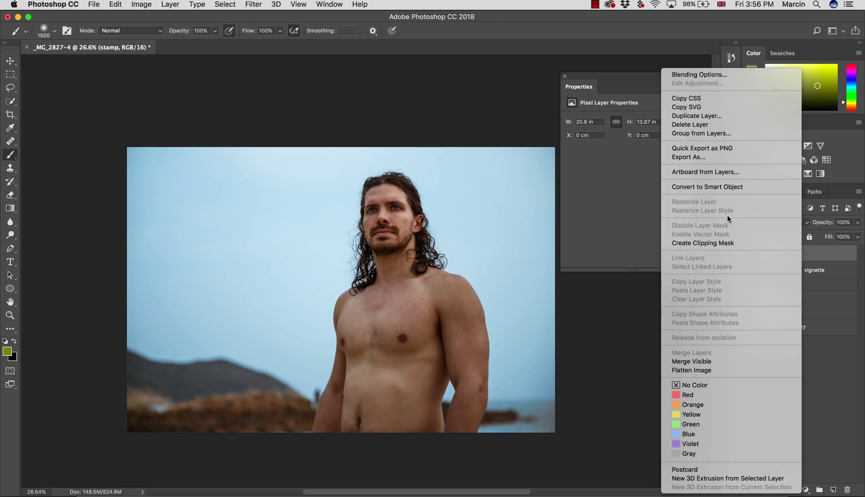
click(714, 187)
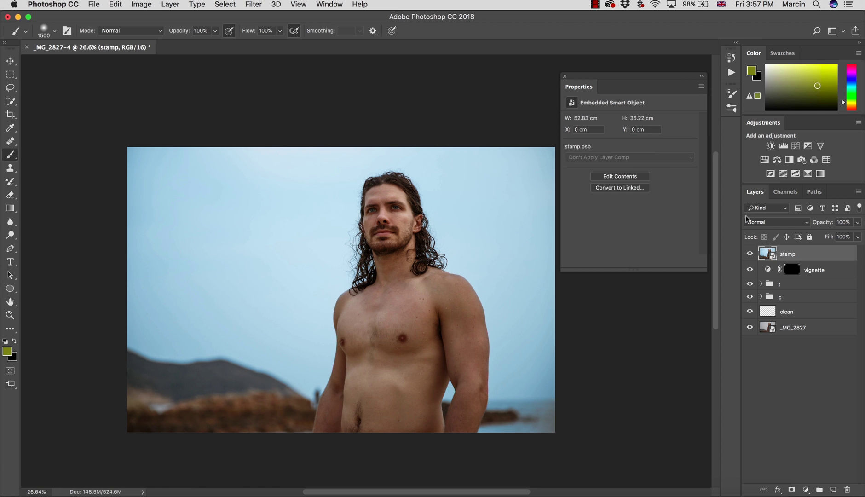
- Open "stamp" in the Camera Raw Filter, set Contrast to +8 and Highlights to +20, and try out Clarity
click(254, 4)
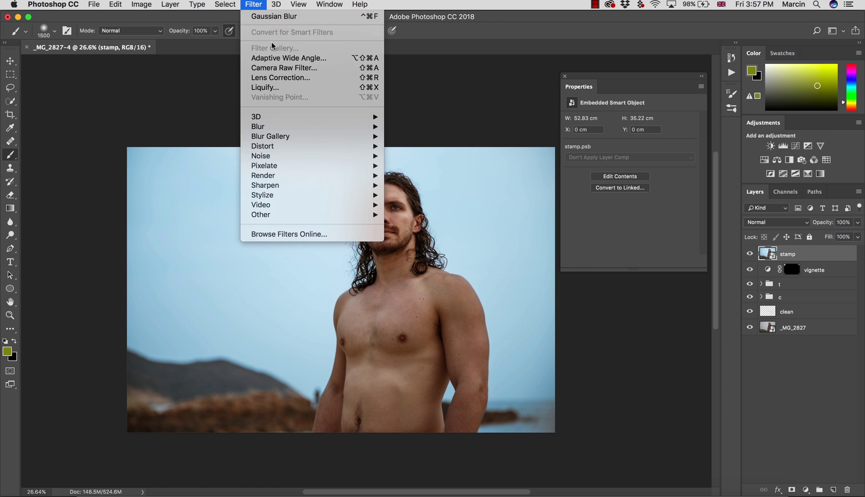
click(289, 68)
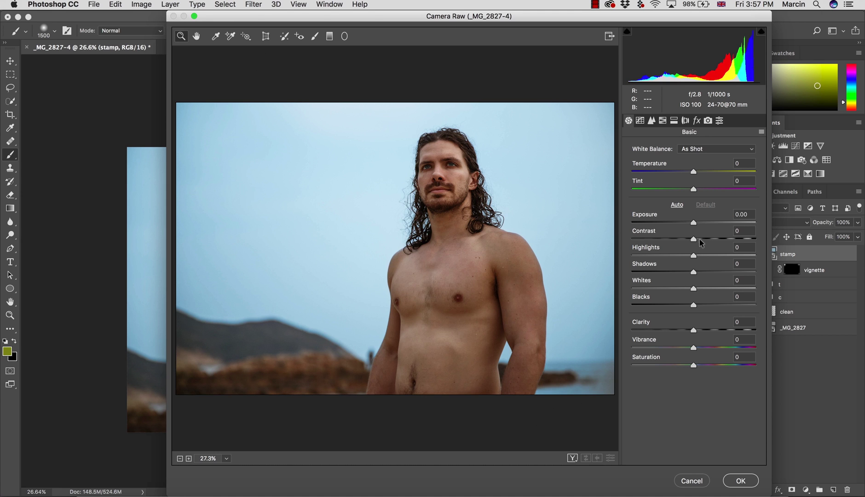
drag(693, 240, 705, 256)
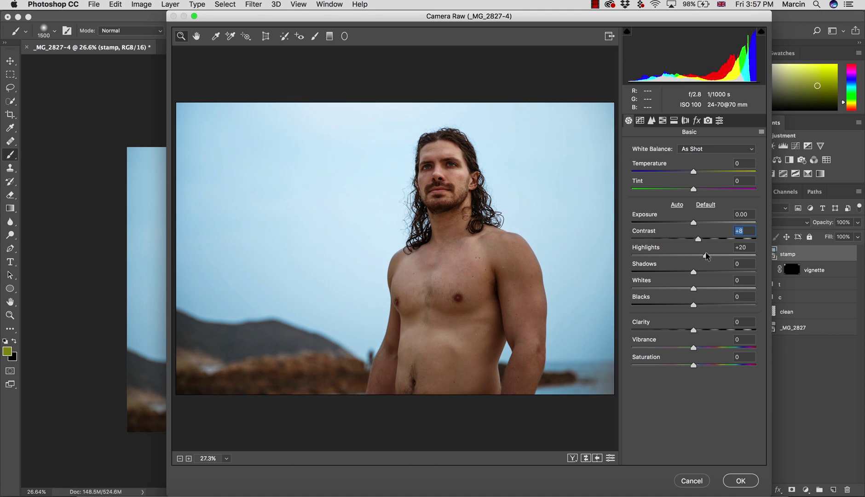
drag(694, 330, 697, 330)
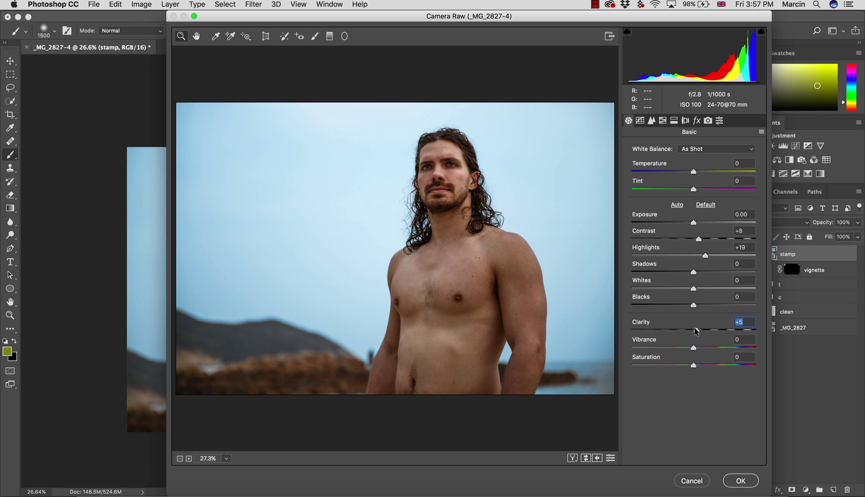
drag(696, 329, 695, 331)
mouse_move(701, 330)
mouse_down()
mouse_move(711, 331)
mouse_move(698, 329)
mouse_up()
drag(707, 258, 708, 257)
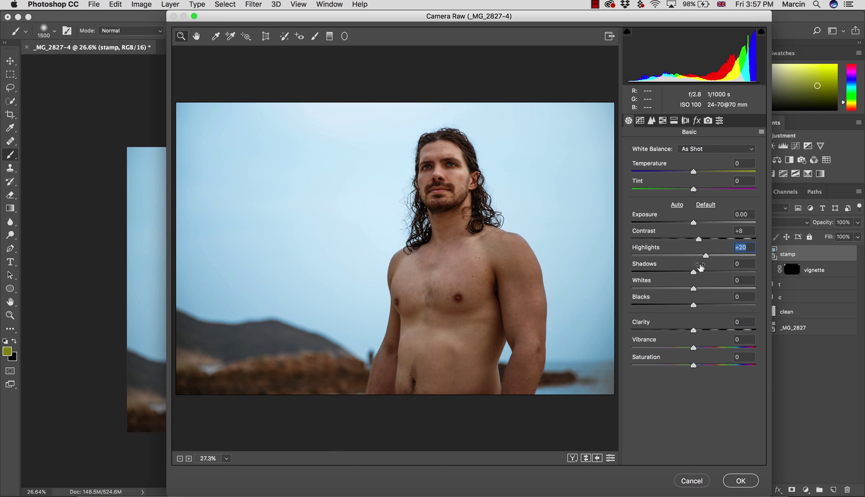
- Set the HSL Luminance of Blues to -14, Aquas to -19 and Oranges to +18
click(663, 121)
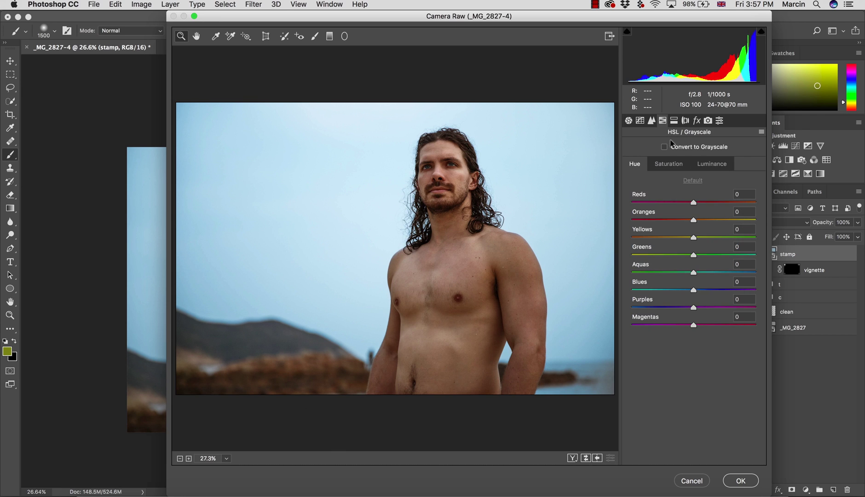
click(708, 164)
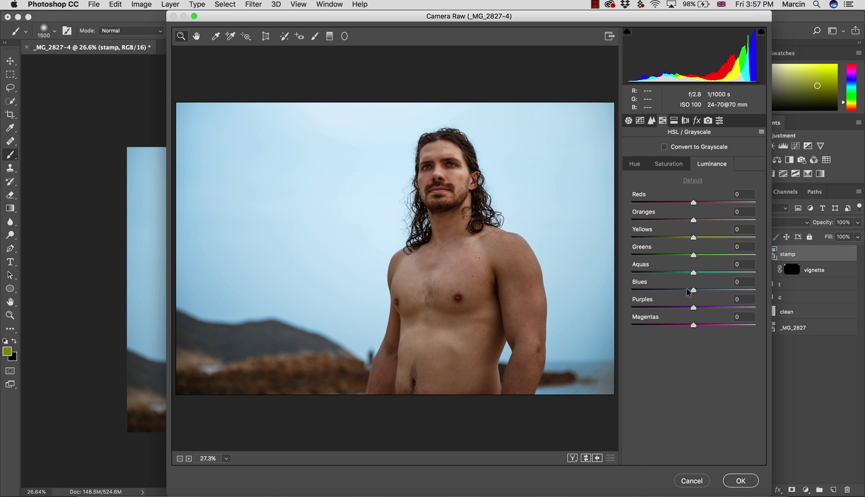
drag(687, 290, 675, 271)
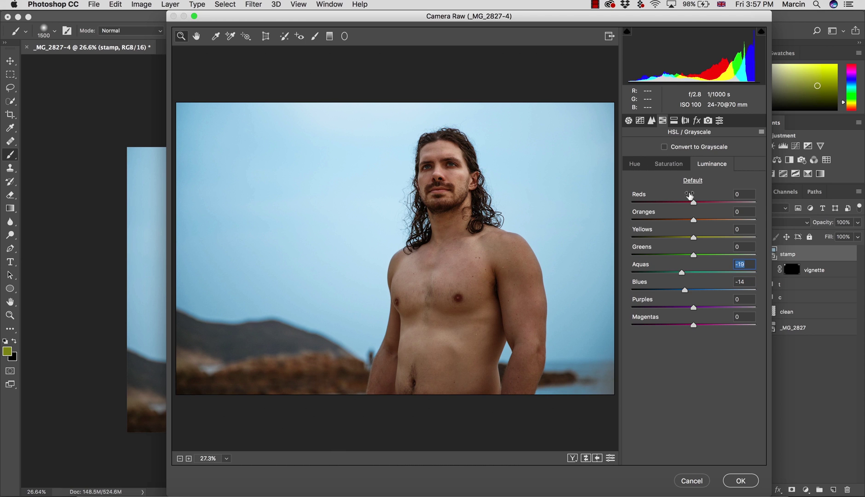
mouse_move(697, 221)
mouse_down()
mouse_move(717, 221)
mouse_move(707, 221)
mouse_up()
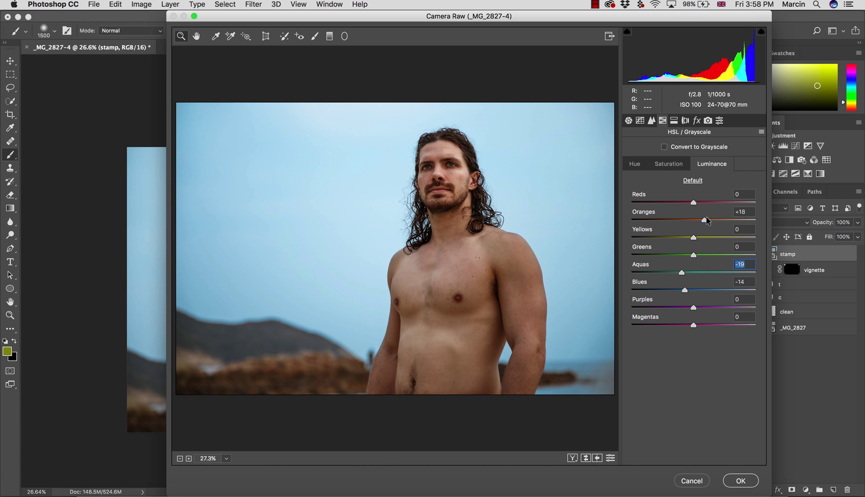
- Set the HSL Saturation of Oranges to -3 and Blues to -10, and lower the Oranges Luminance slightly
click(667, 165)
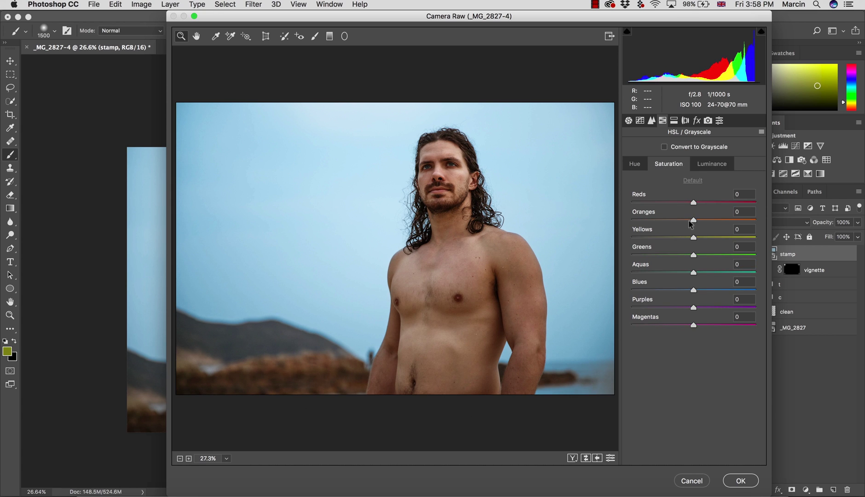
mouse_move(693, 221)
mouse_down()
mouse_move(673, 222)
mouse_move(711, 221)
mouse_move(695, 223)
mouse_up()
drag(692, 290, 687, 290)
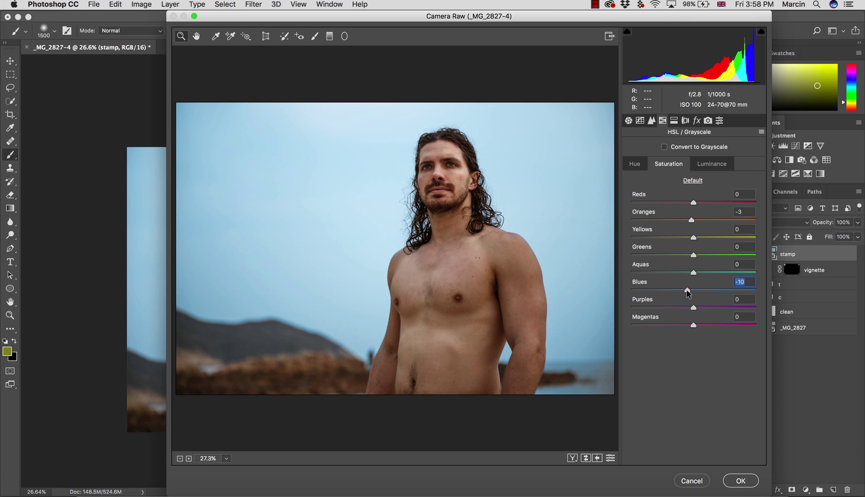
click(711, 165)
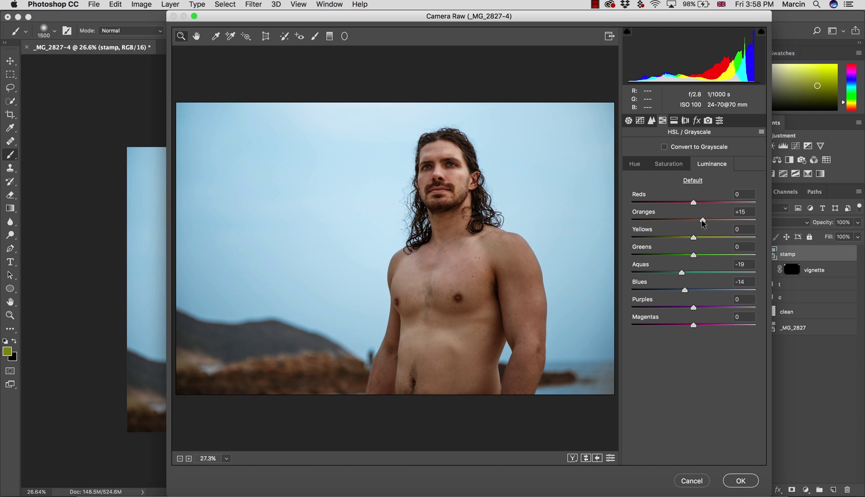
drag(702, 223, 700, 223)
- Set the HSL Hue of Blues to -10 and apply the Camera Raw Filter to "stamp"
click(637, 169)
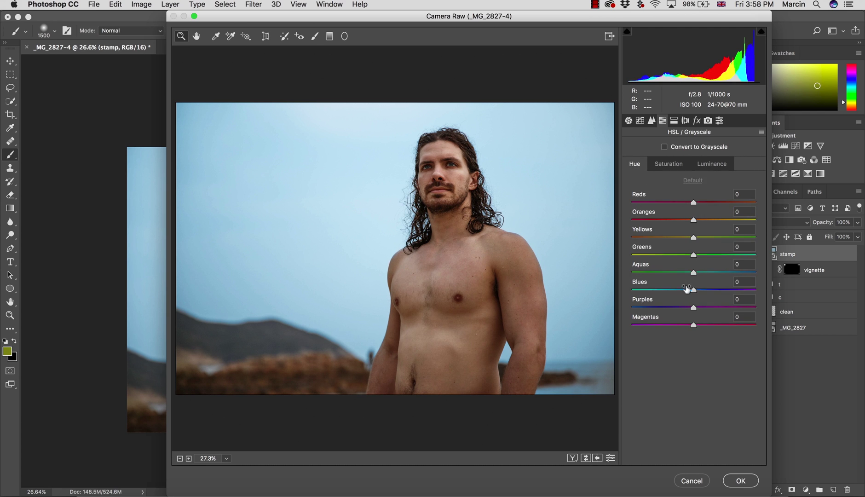
drag(690, 290, 664, 289)
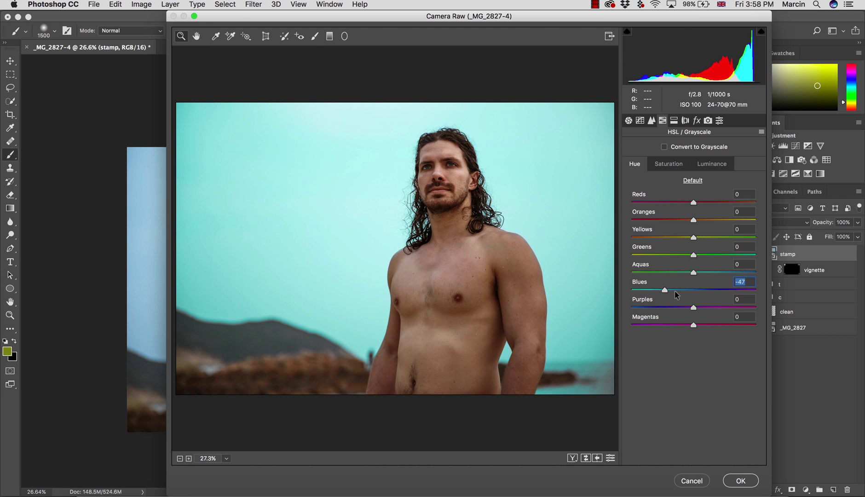
mouse_move(689, 290)
mouse_down()
mouse_move(709, 292)
mouse_move(687, 293)
mouse_up()
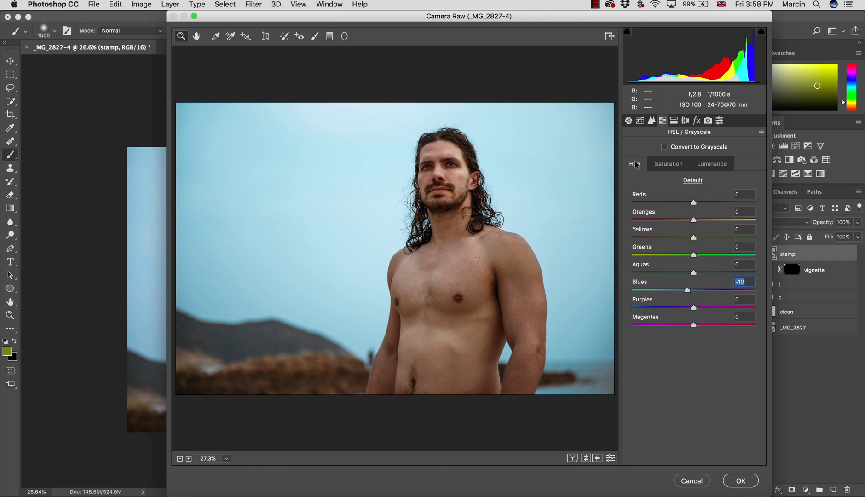
click(629, 121)
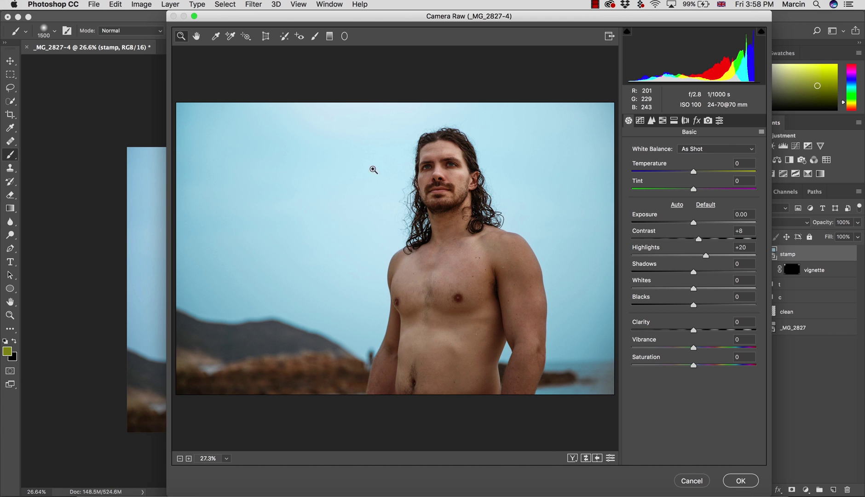
click(729, 478)
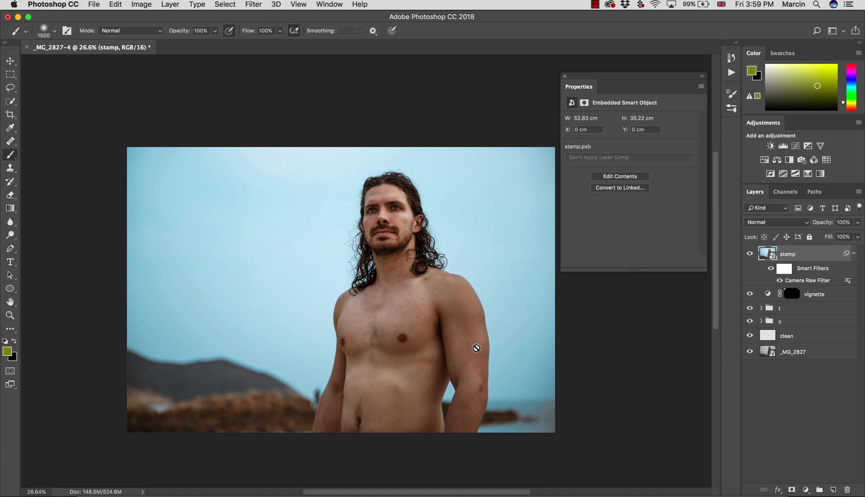
- Open "stamp" in Liquify, set the warp brush size to 1400, and push the outer edge of the man's left arm slightly inward
click(254, 4)
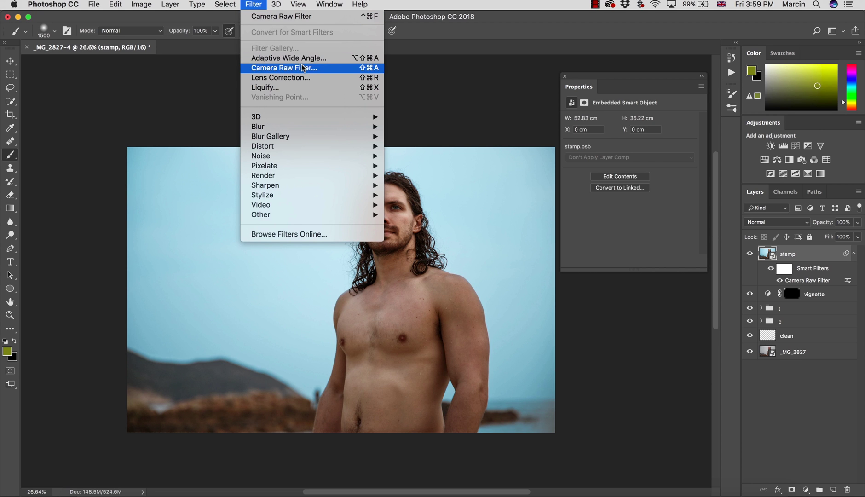
click(299, 88)
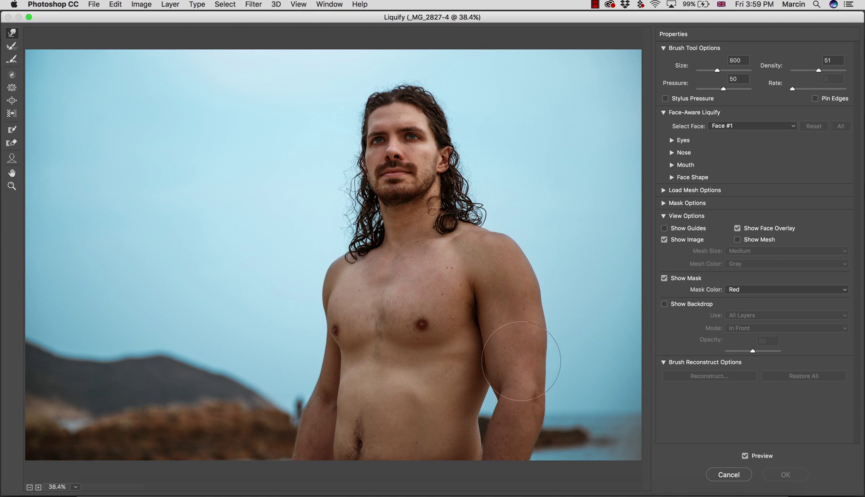
key(bracketright)
key(bracketright)
key(bracketright)
key(bracketright)
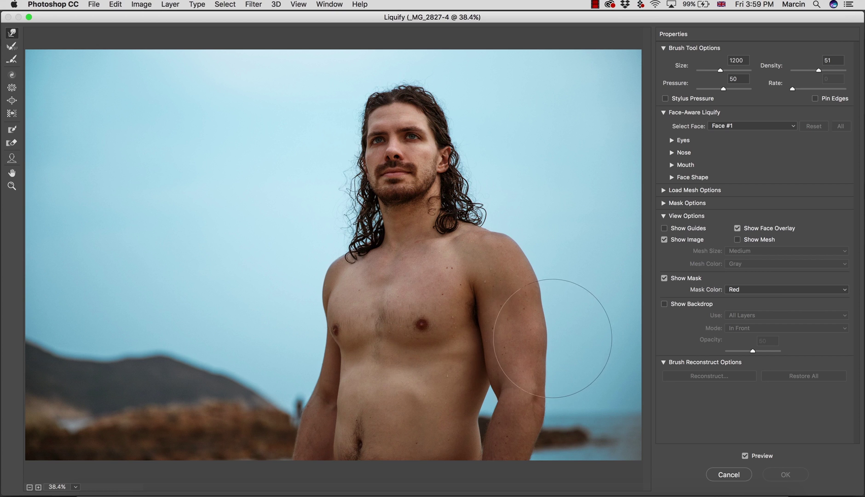
key(bracketright)
key(bracketright)
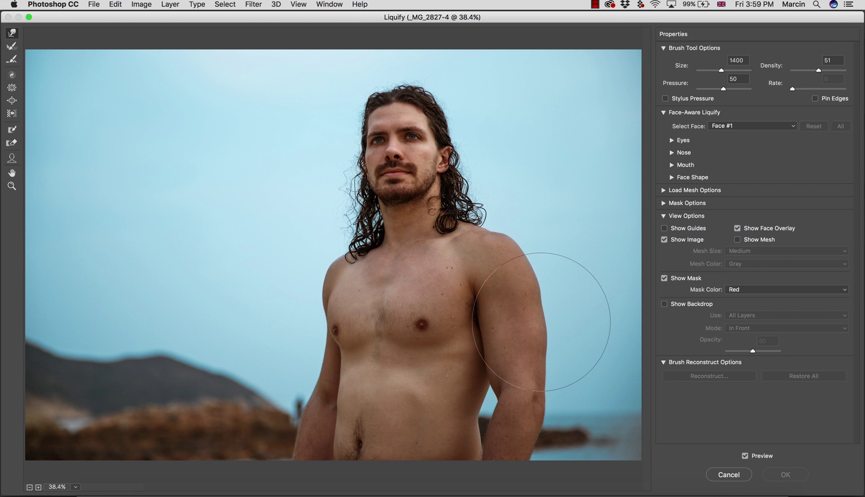
drag(541, 325, 549, 349)
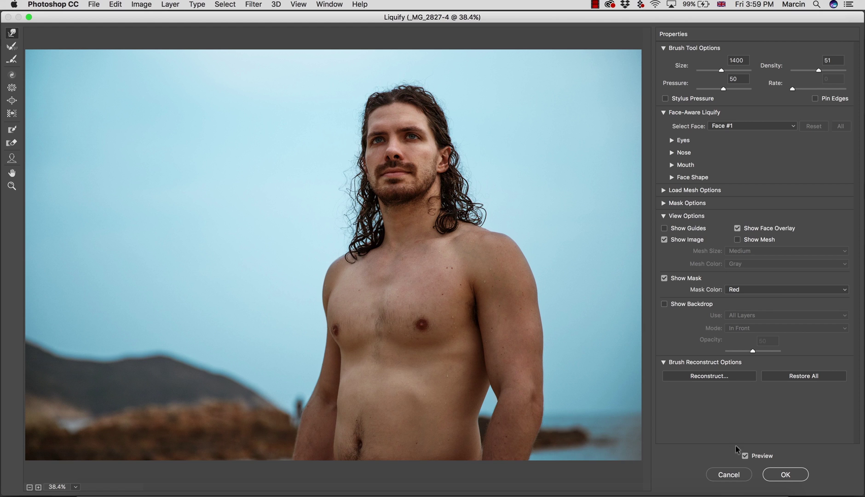
- Compare the portrait with and without the arm warp, and apply Liquify to "stamp" as a smart filter
click(745, 455)
click(745, 456)
click(745, 455)
click(745, 455)
click(774, 474)
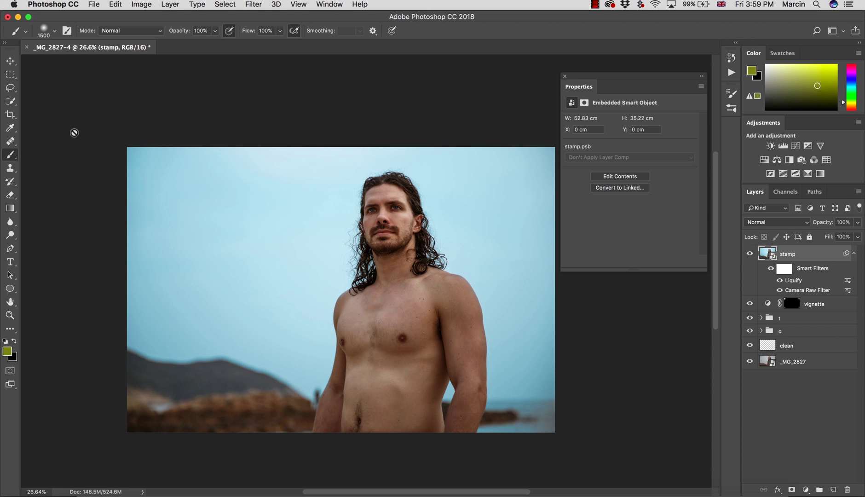
- Crop the image to a vertical 2:3 frame around the man, keeping both arms and the full image height
click(10, 115)
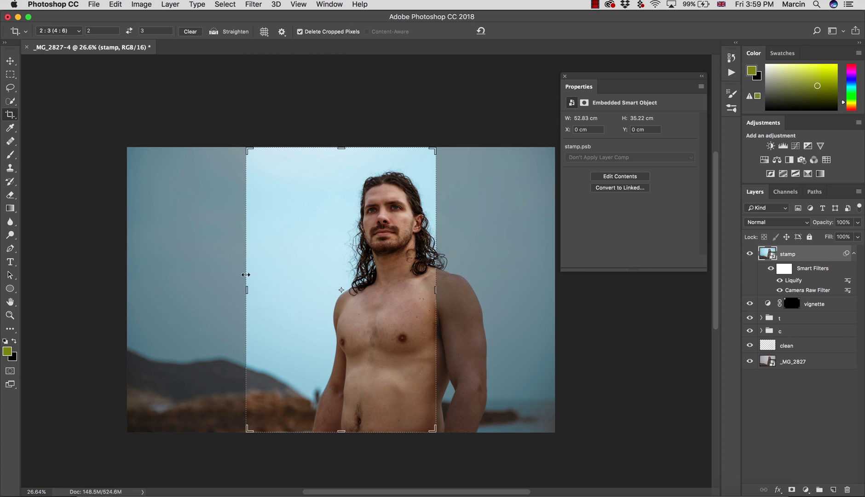
drag(249, 288, 329, 253)
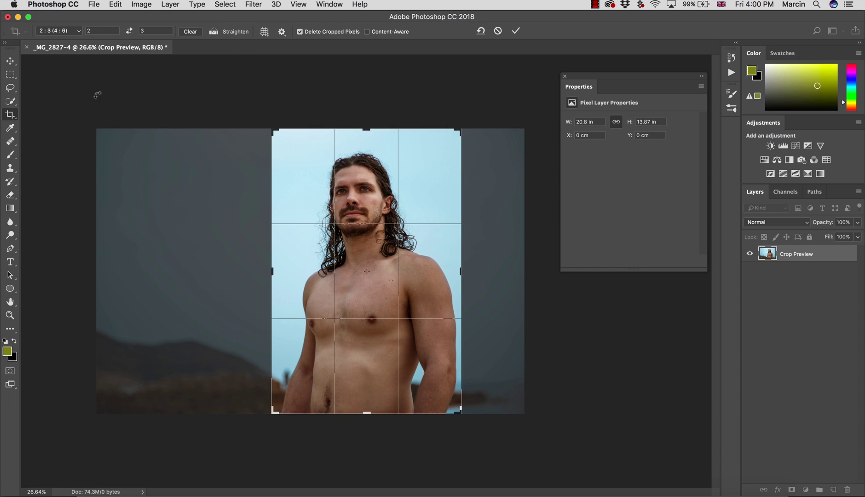
click(10, 74)
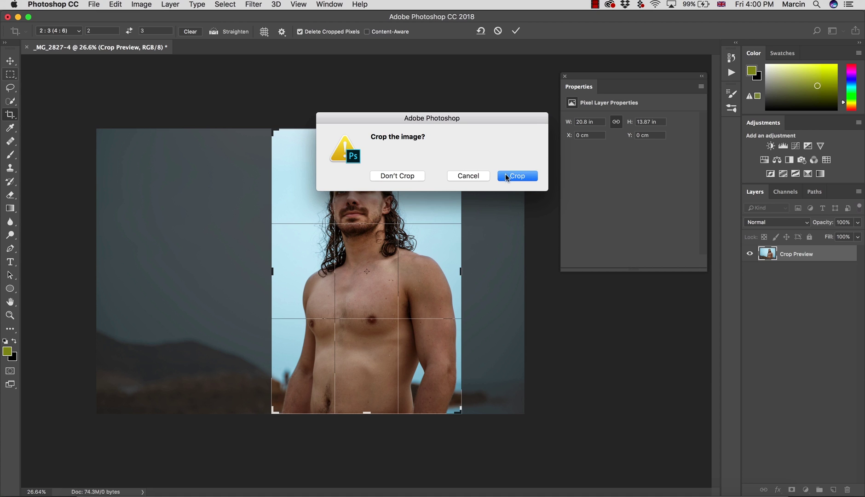
click(506, 176)
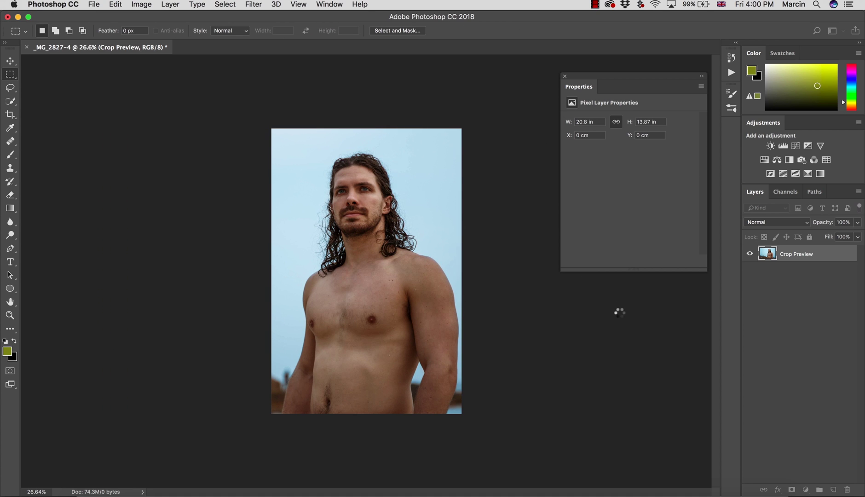